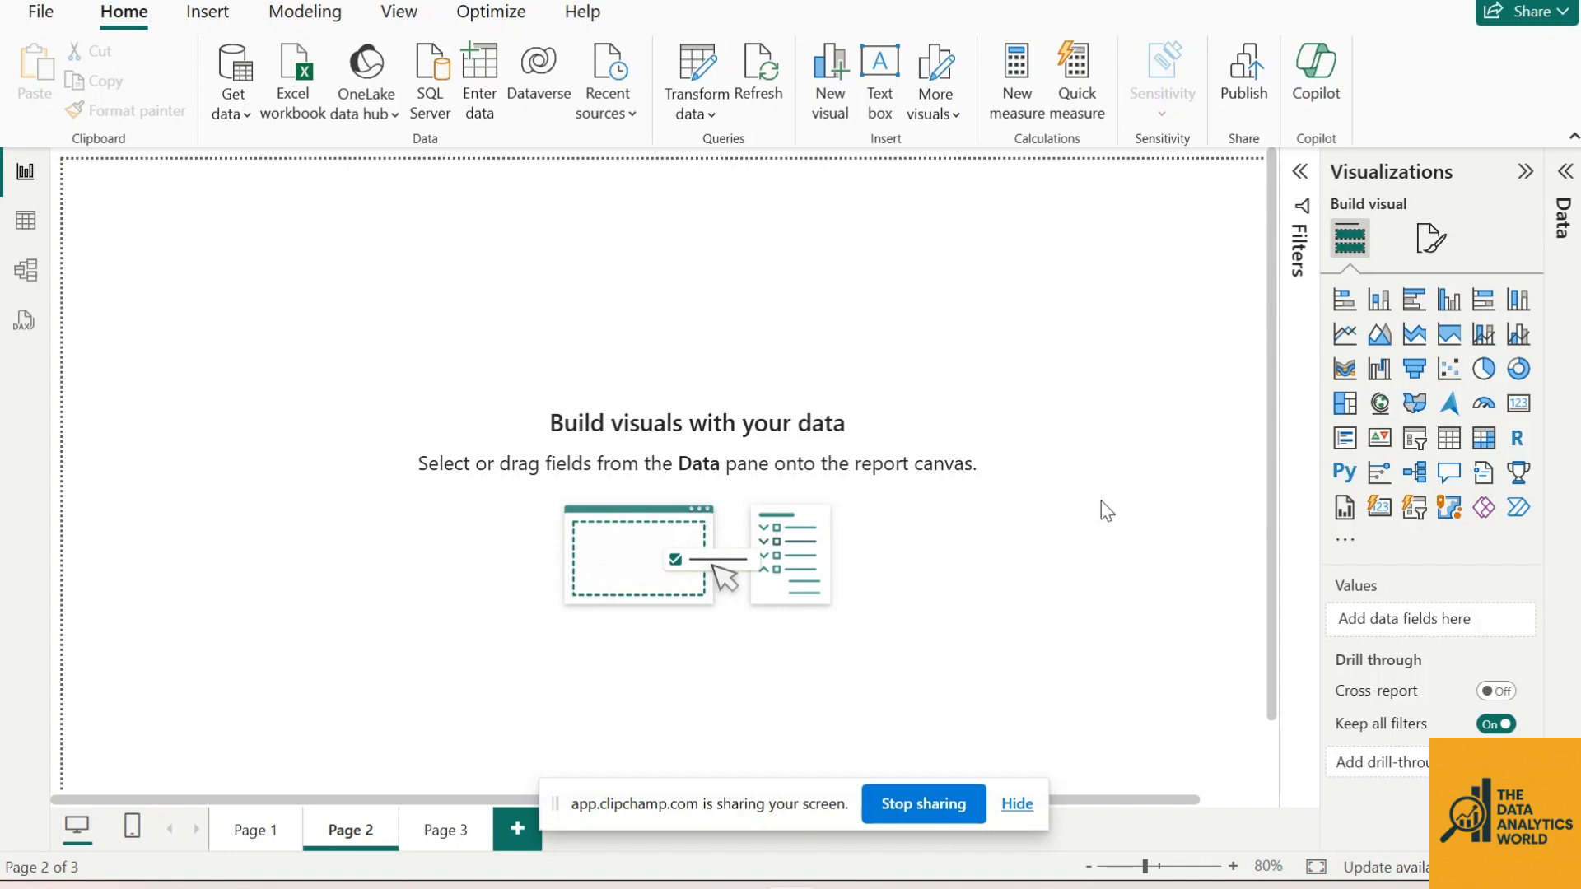
# Add a slicer to Page 2 and populate it with the SOLD DATE field from mobile_sales_data
pyautogui.click(1007, 887)
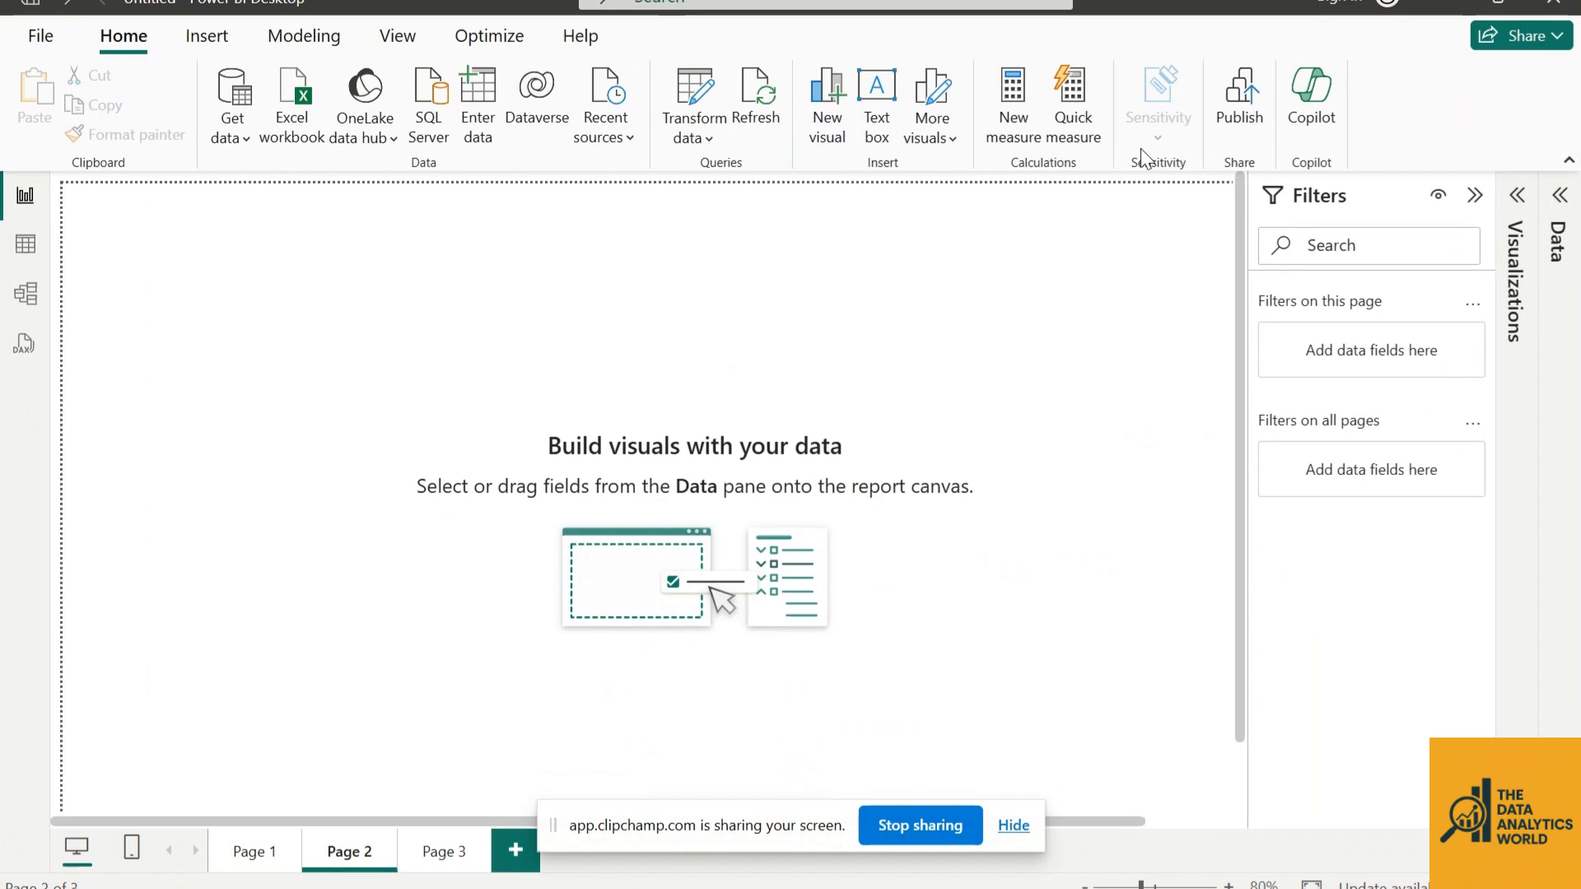
pyautogui.click(1516, 195)
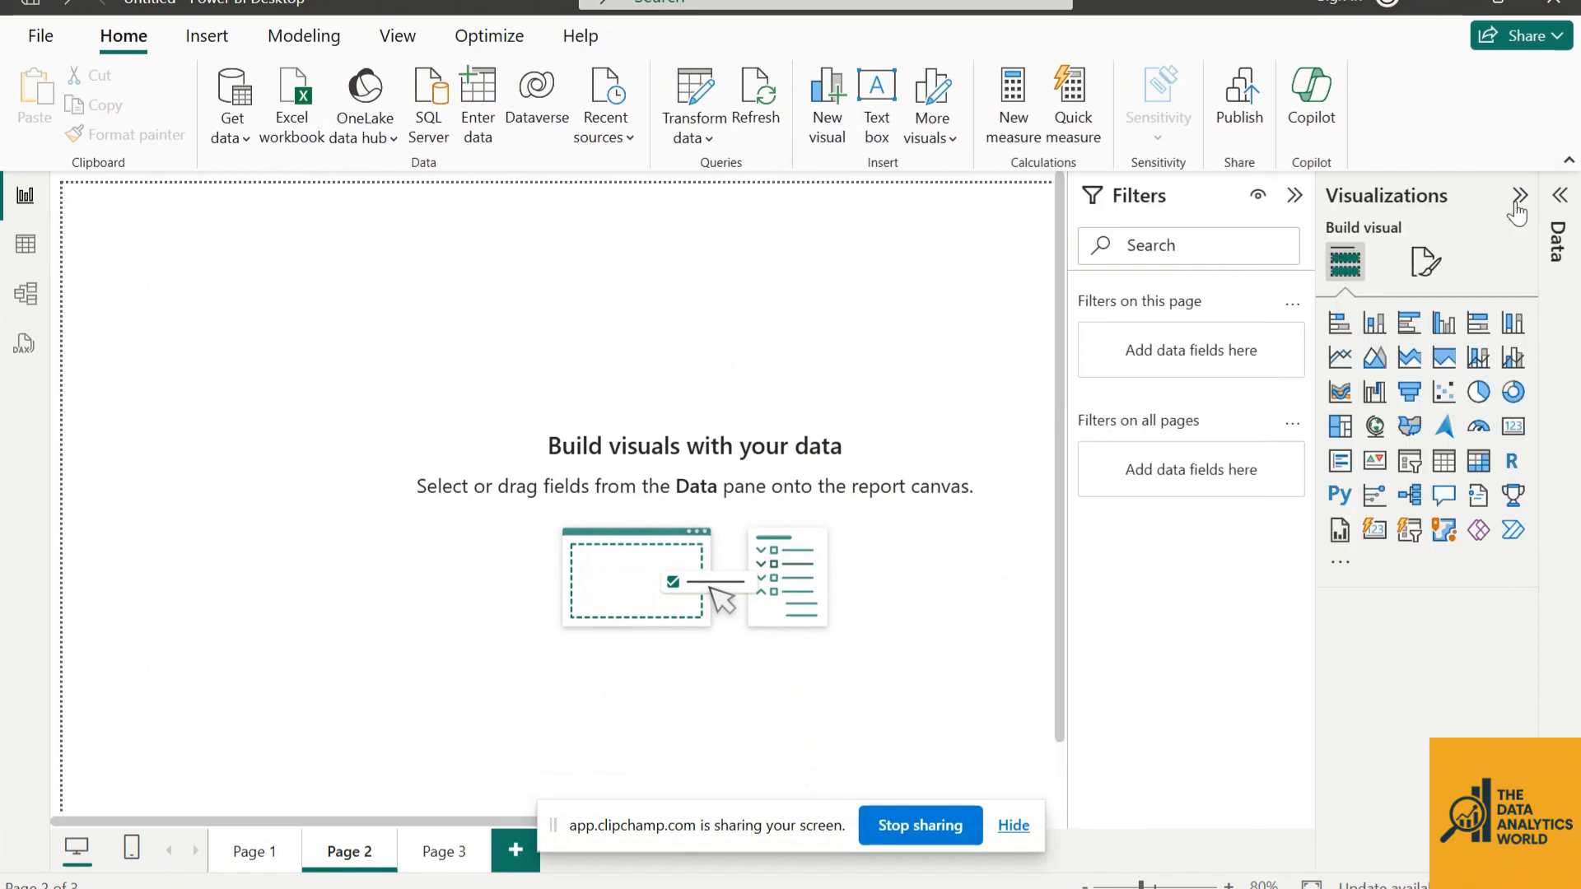
pyautogui.click(1409, 461)
pyautogui.click(1559, 198)
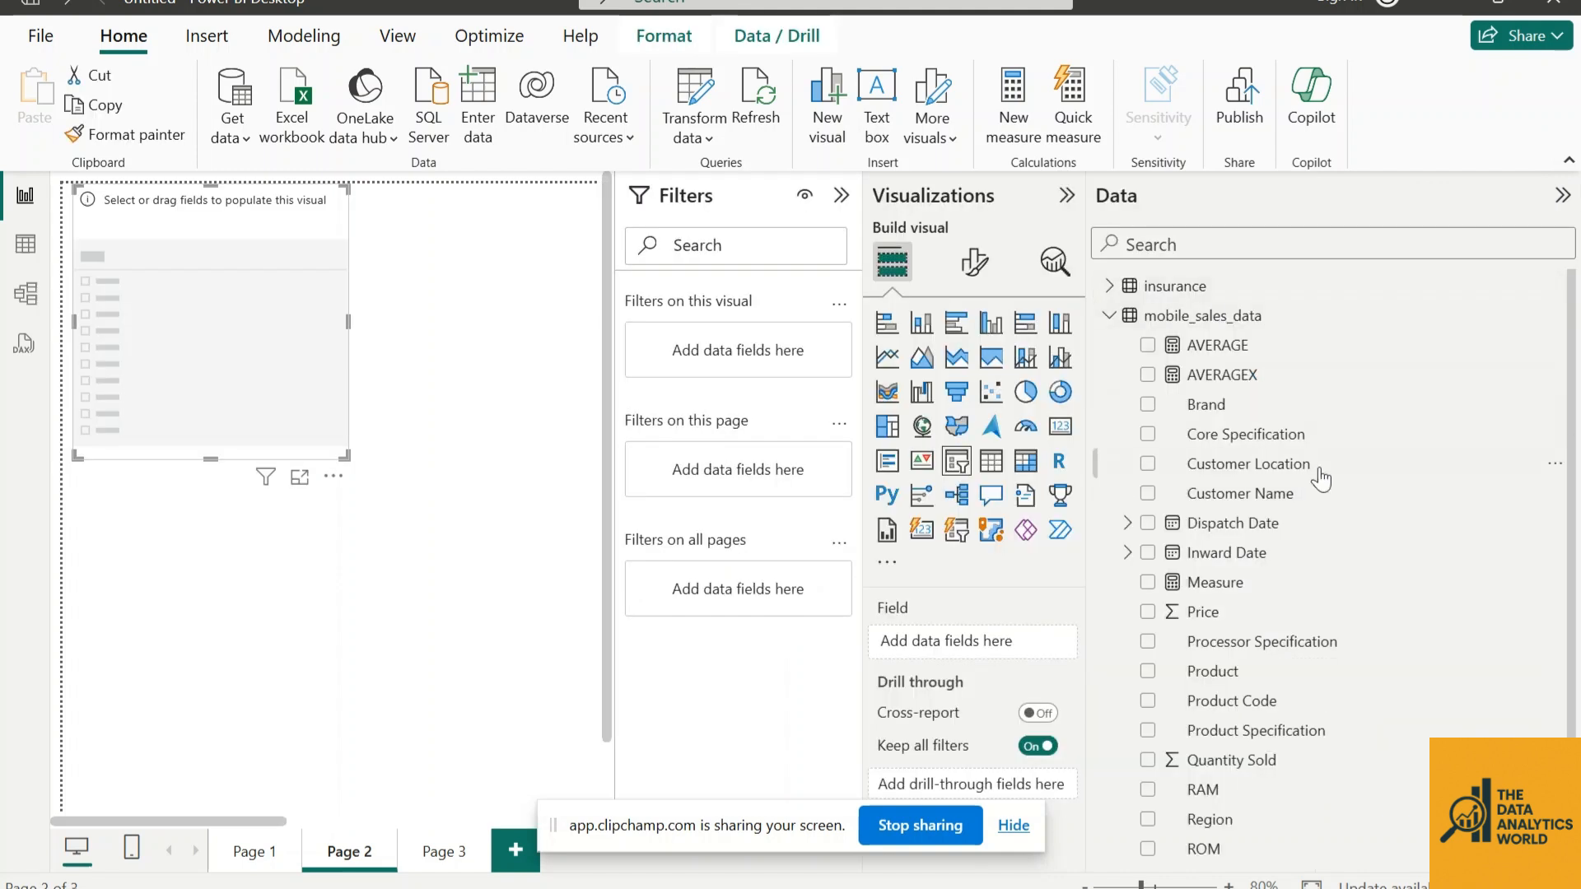
pyautogui.scroll(-1, 1316, 469)
pyautogui.moveTo(1240, 789); pyautogui.dragTo(999, 640)
pyautogui.scroll(-4, 233, 324)
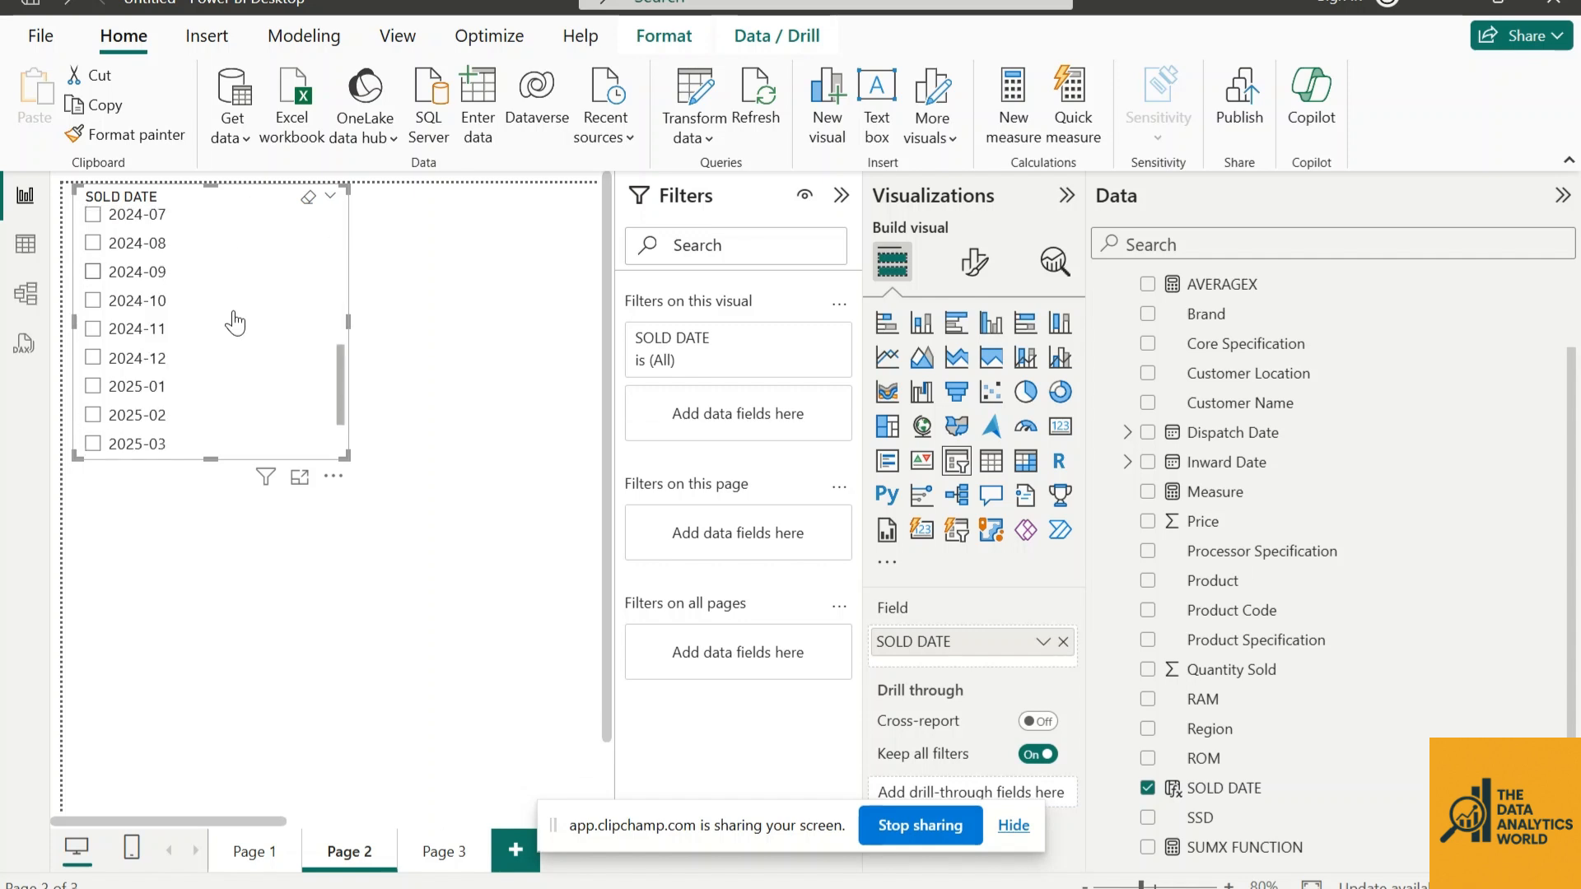
pyautogui.scroll(4, 235, 326)
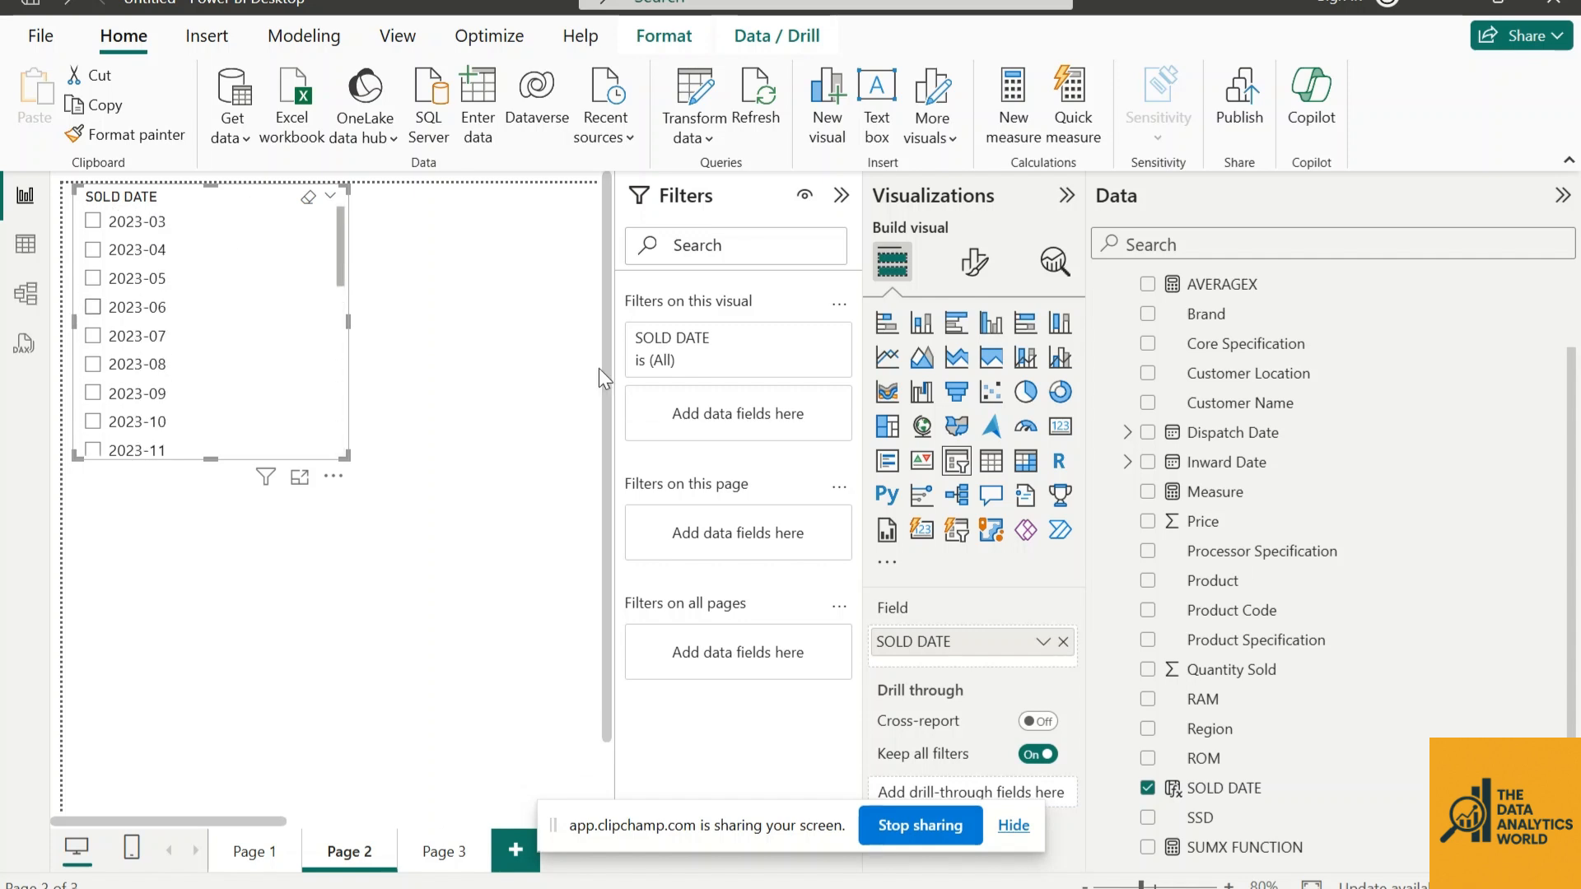
# Filter the slicer's SOLD DATE values with basic filtering to the months 2024-06 through 2025-05
pyautogui.click(803, 338)
pyautogui.scroll(-2, 728, 545)
pyautogui.scroll(-5, 730, 545)
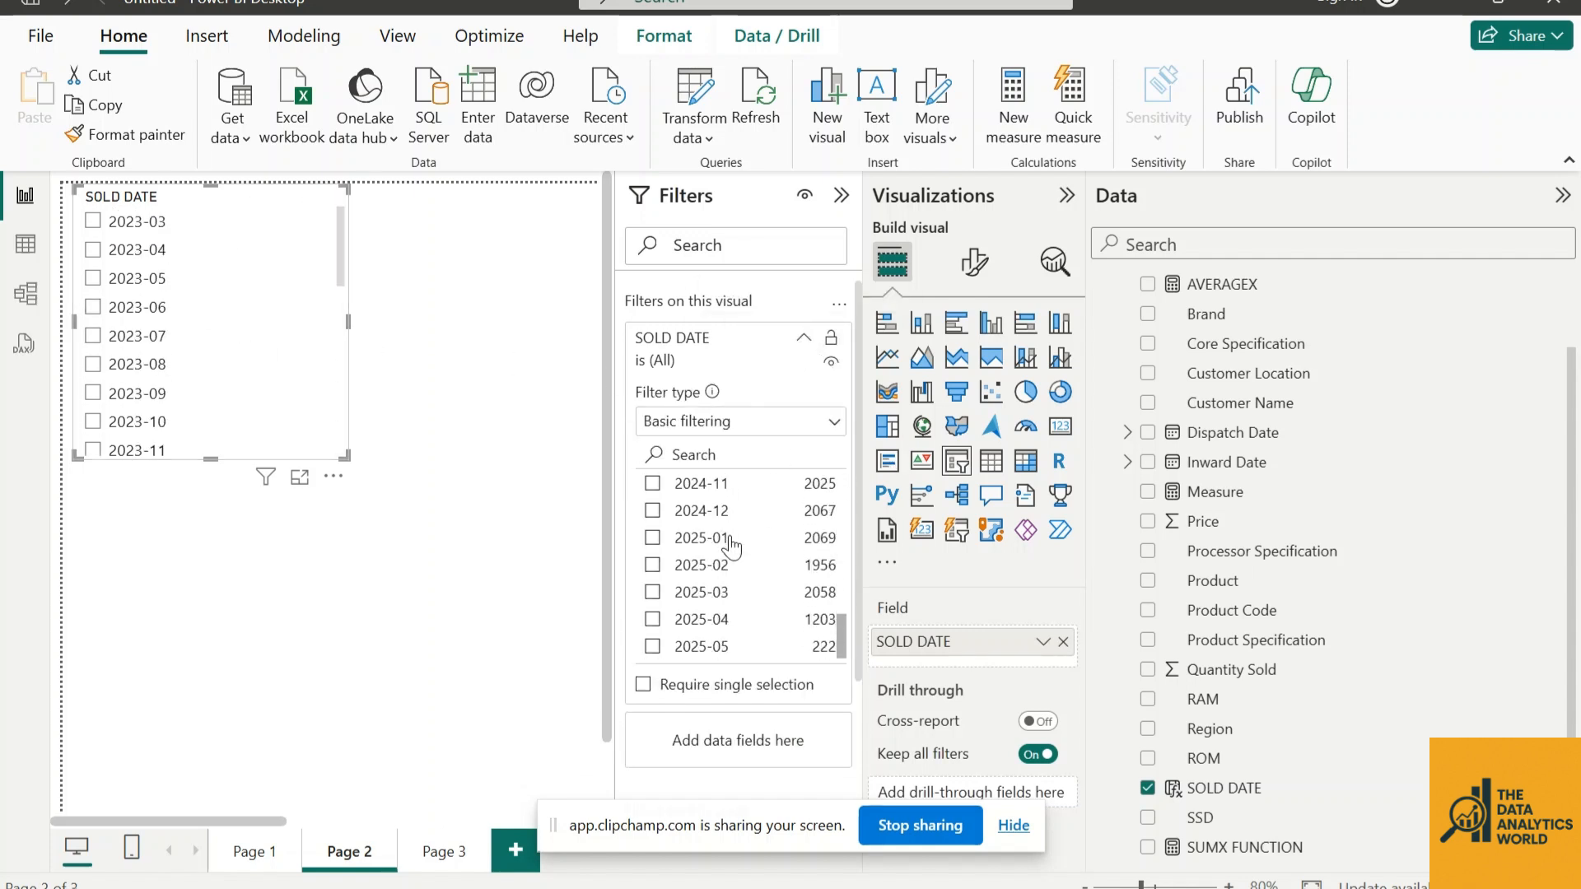
pyautogui.click(713, 647)
pyautogui.click(718, 619)
pyautogui.click(722, 592)
pyautogui.click(723, 565)
pyautogui.click(724, 537)
pyautogui.click(724, 510)
pyautogui.click(726, 483)
pyautogui.scroll(2, 735, 527)
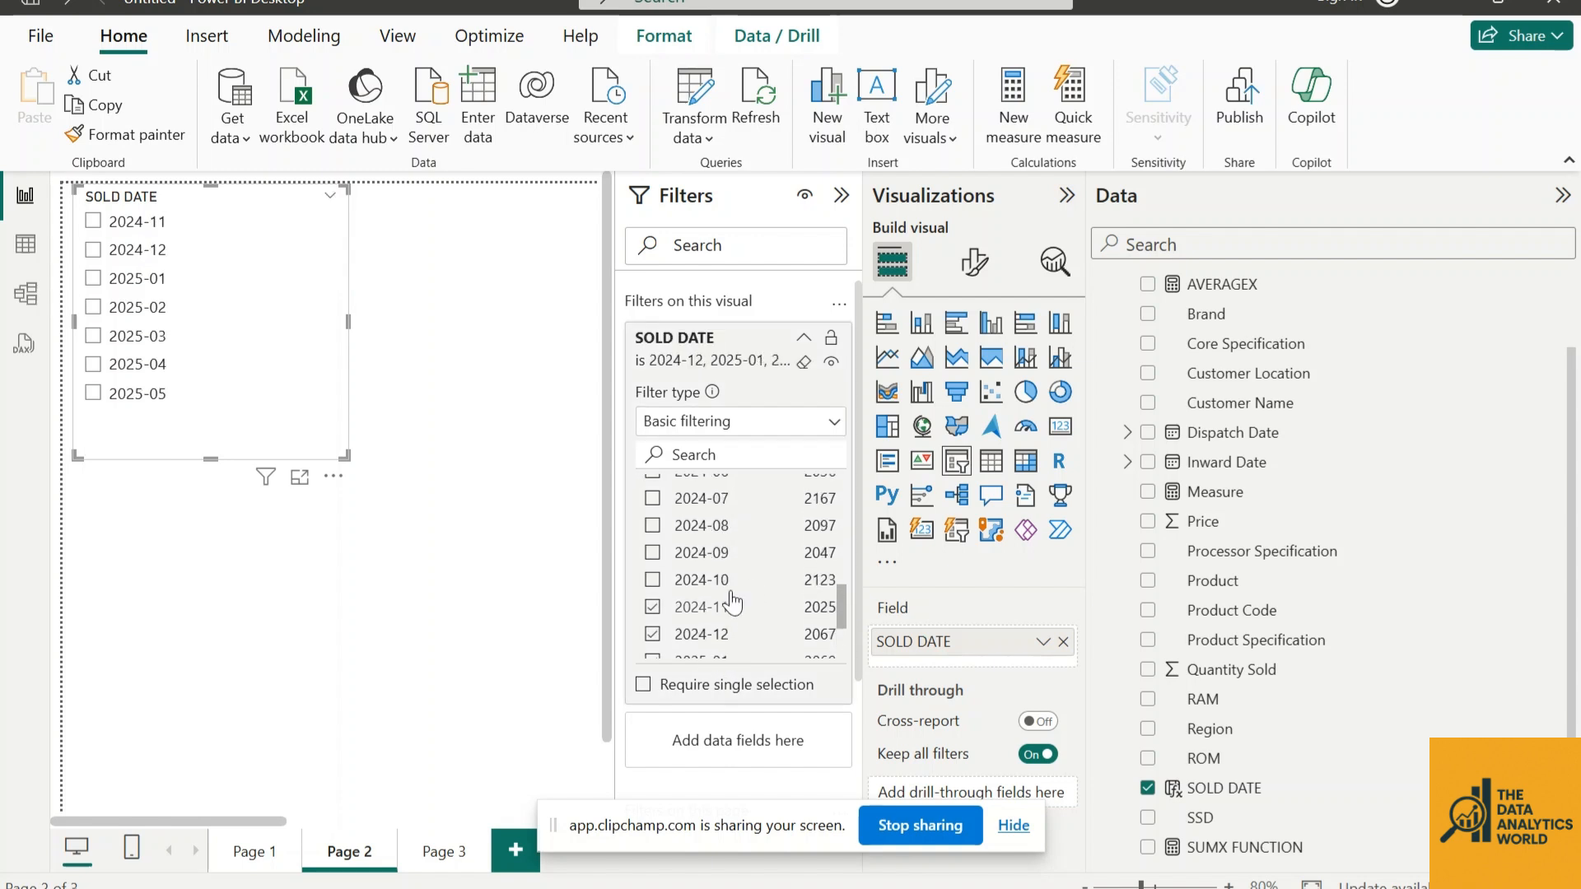
pyautogui.click(717, 579)
pyautogui.click(718, 553)
pyautogui.click(721, 526)
pyautogui.scroll(2, 720, 519)
pyautogui.click(718, 622)
pyautogui.click(716, 594)
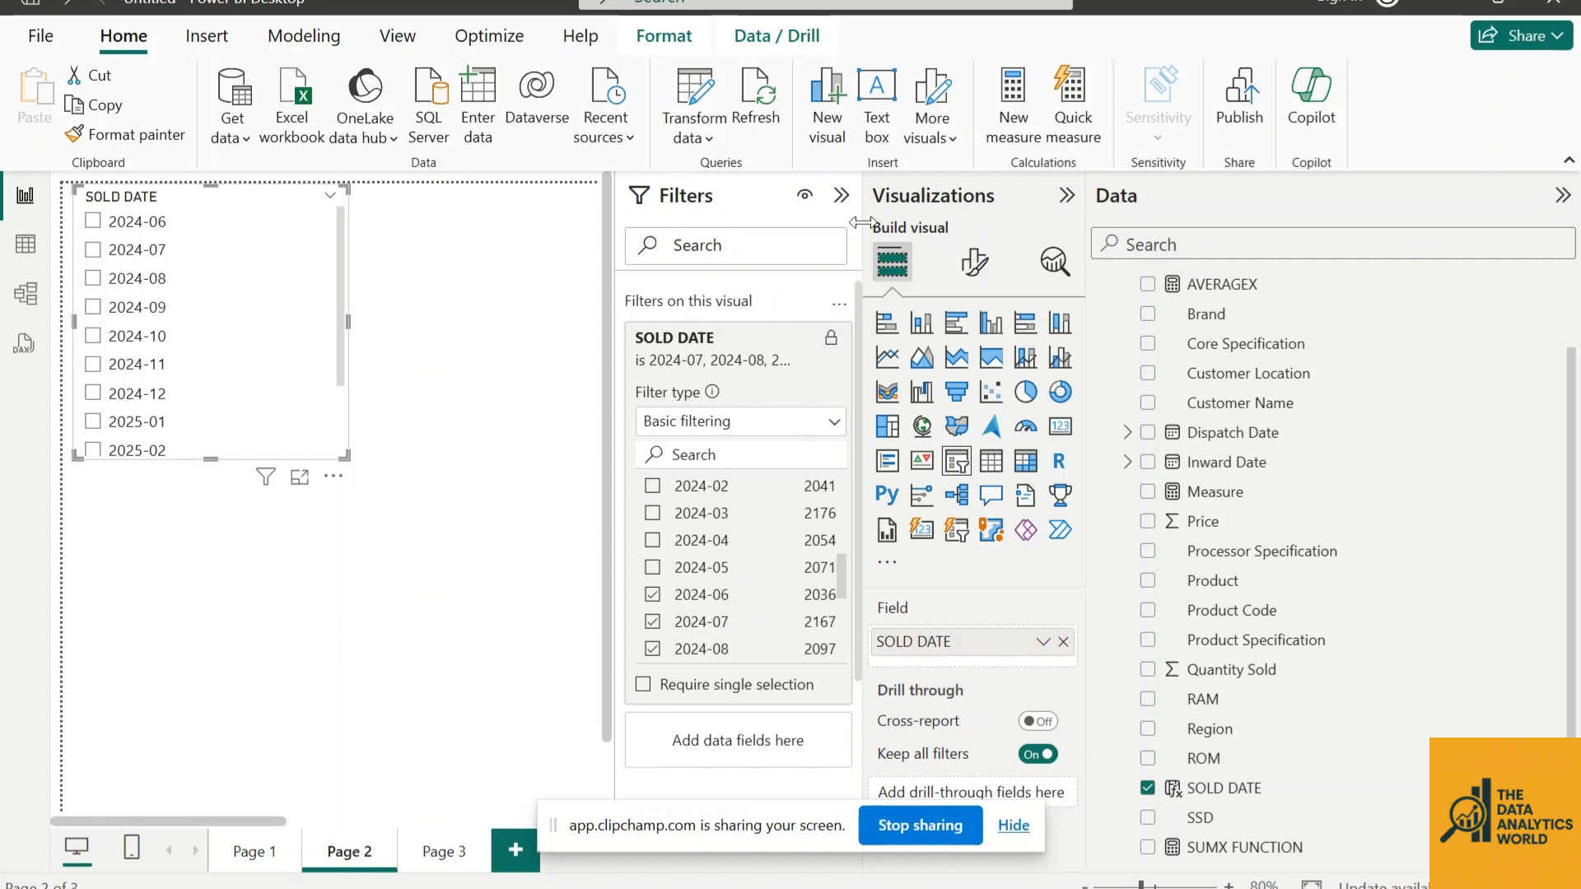
pyautogui.click(841, 195)
pyautogui.click(1065, 196)
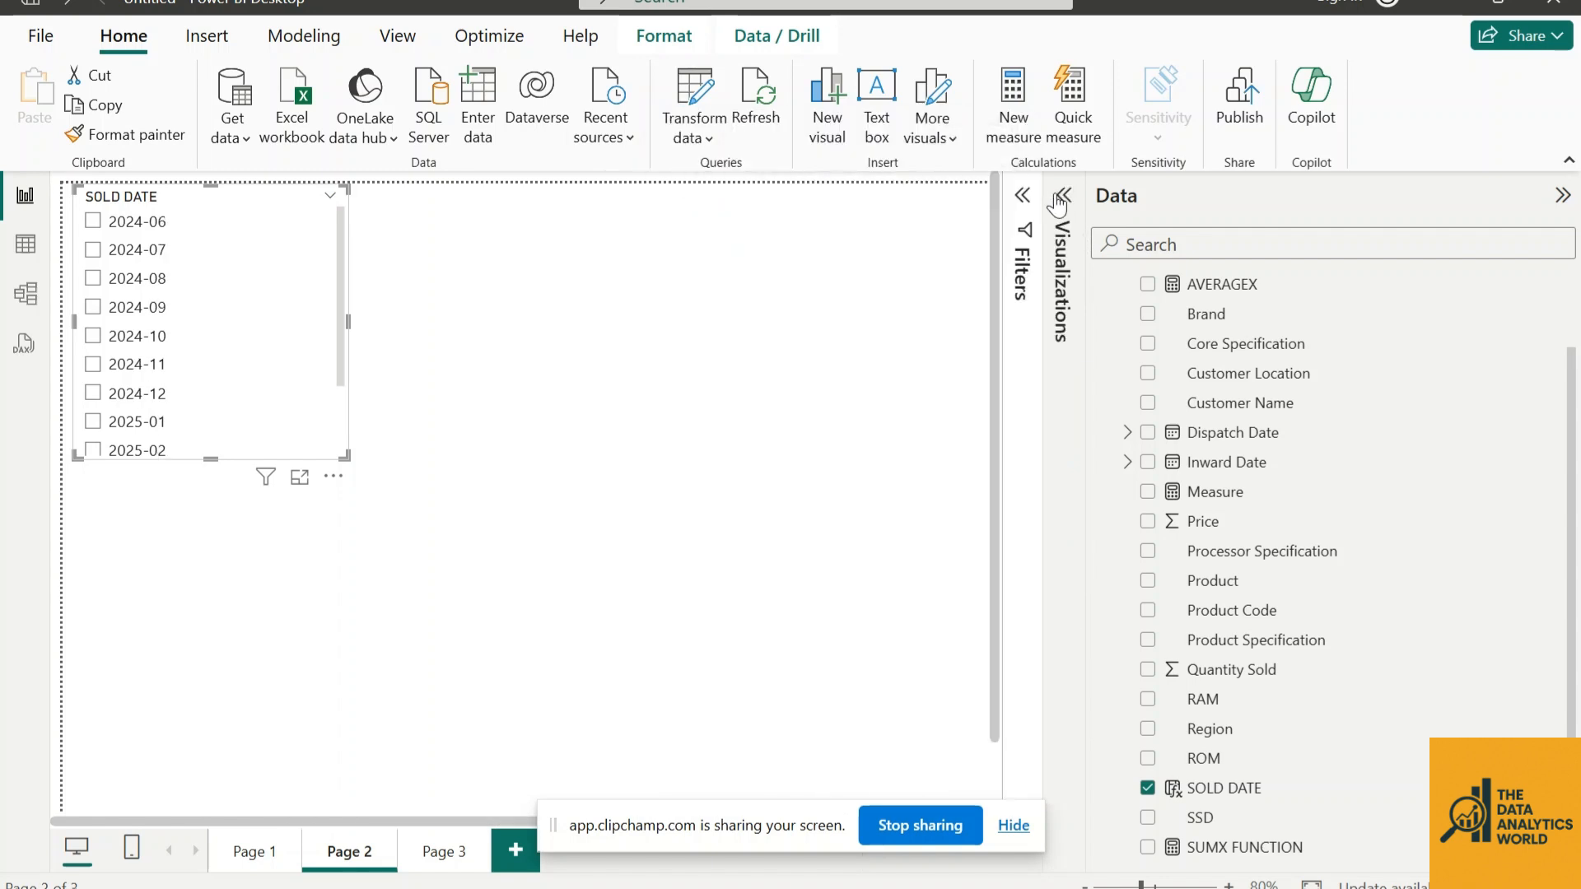
# Set the SOLD DATE slicer's style to Tile
pyautogui.click(1064, 196)
pyautogui.click(974, 261)
pyautogui.click(903, 432)
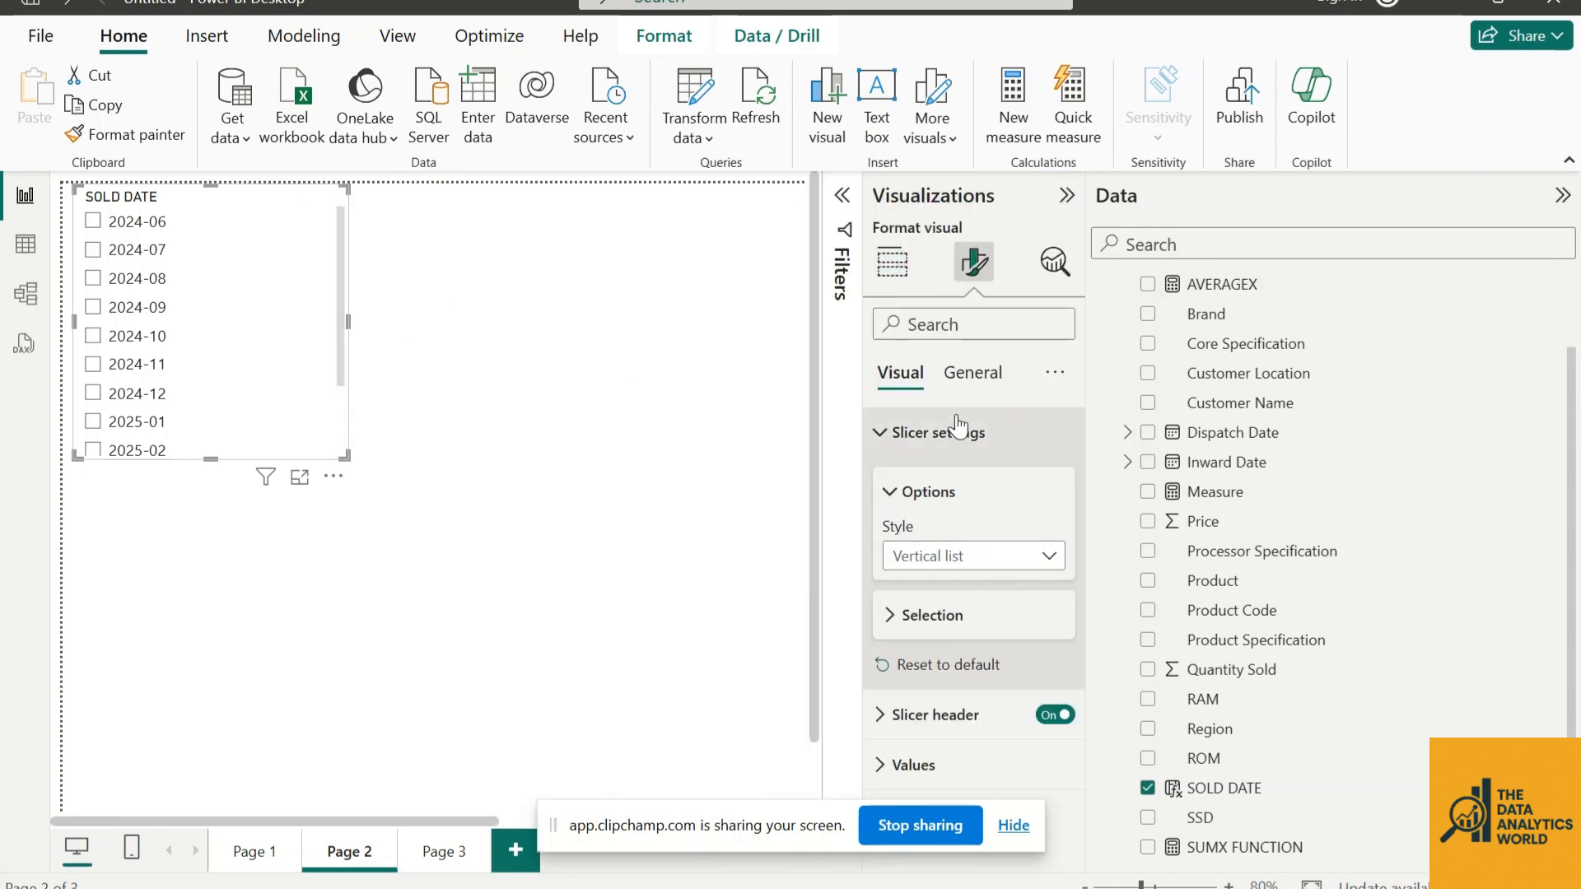
pyautogui.click(947, 553)
pyautogui.click(918, 617)
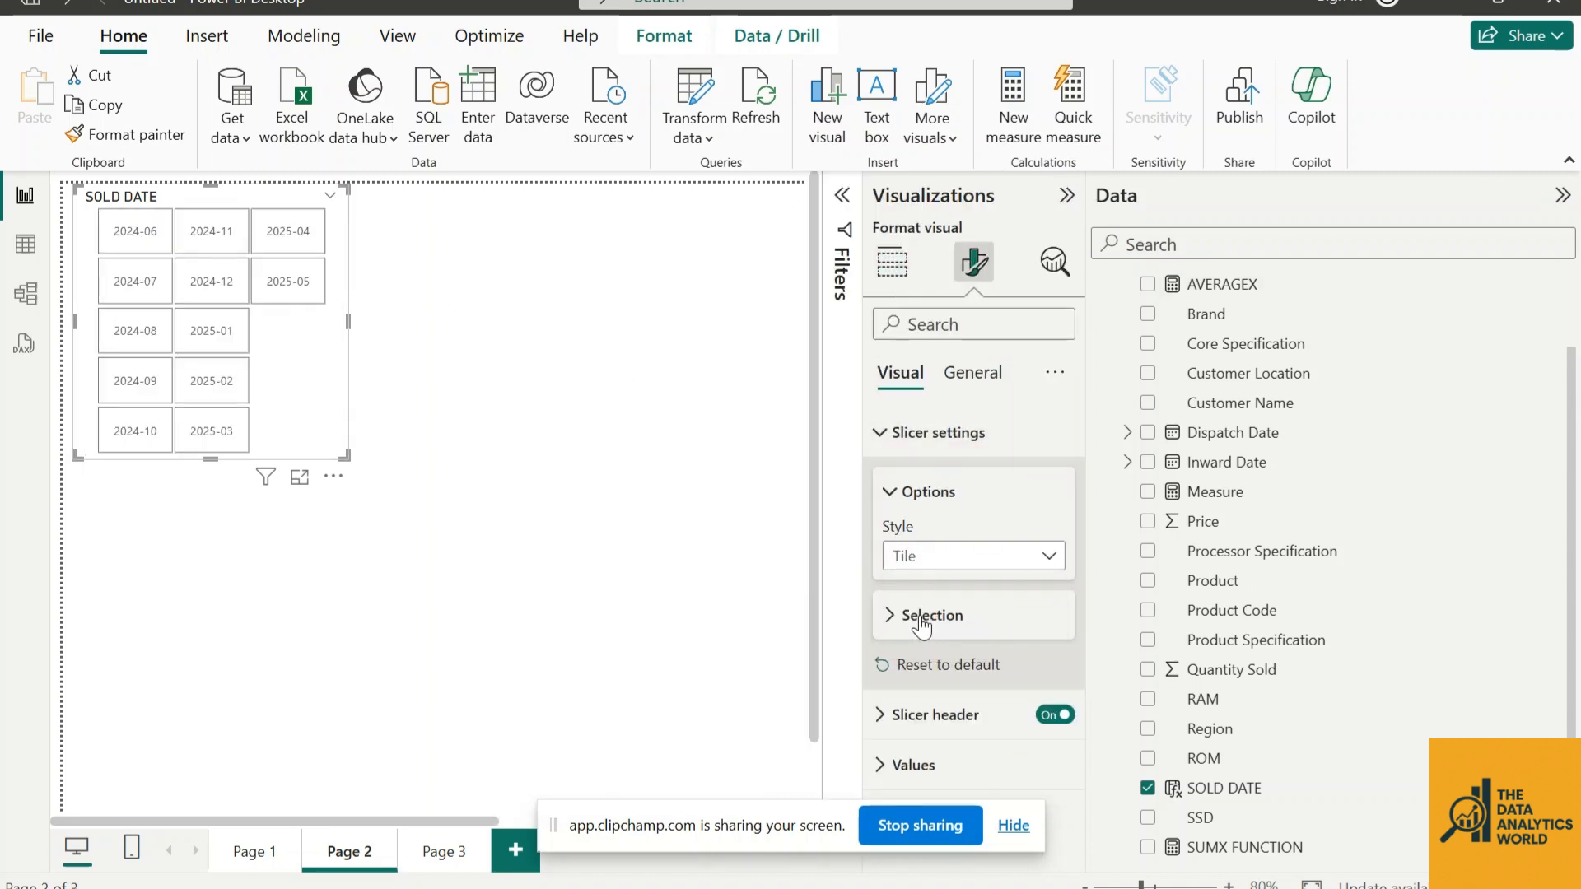
pyautogui.click(890, 492)
pyautogui.click(903, 432)
pyautogui.click(1067, 197)
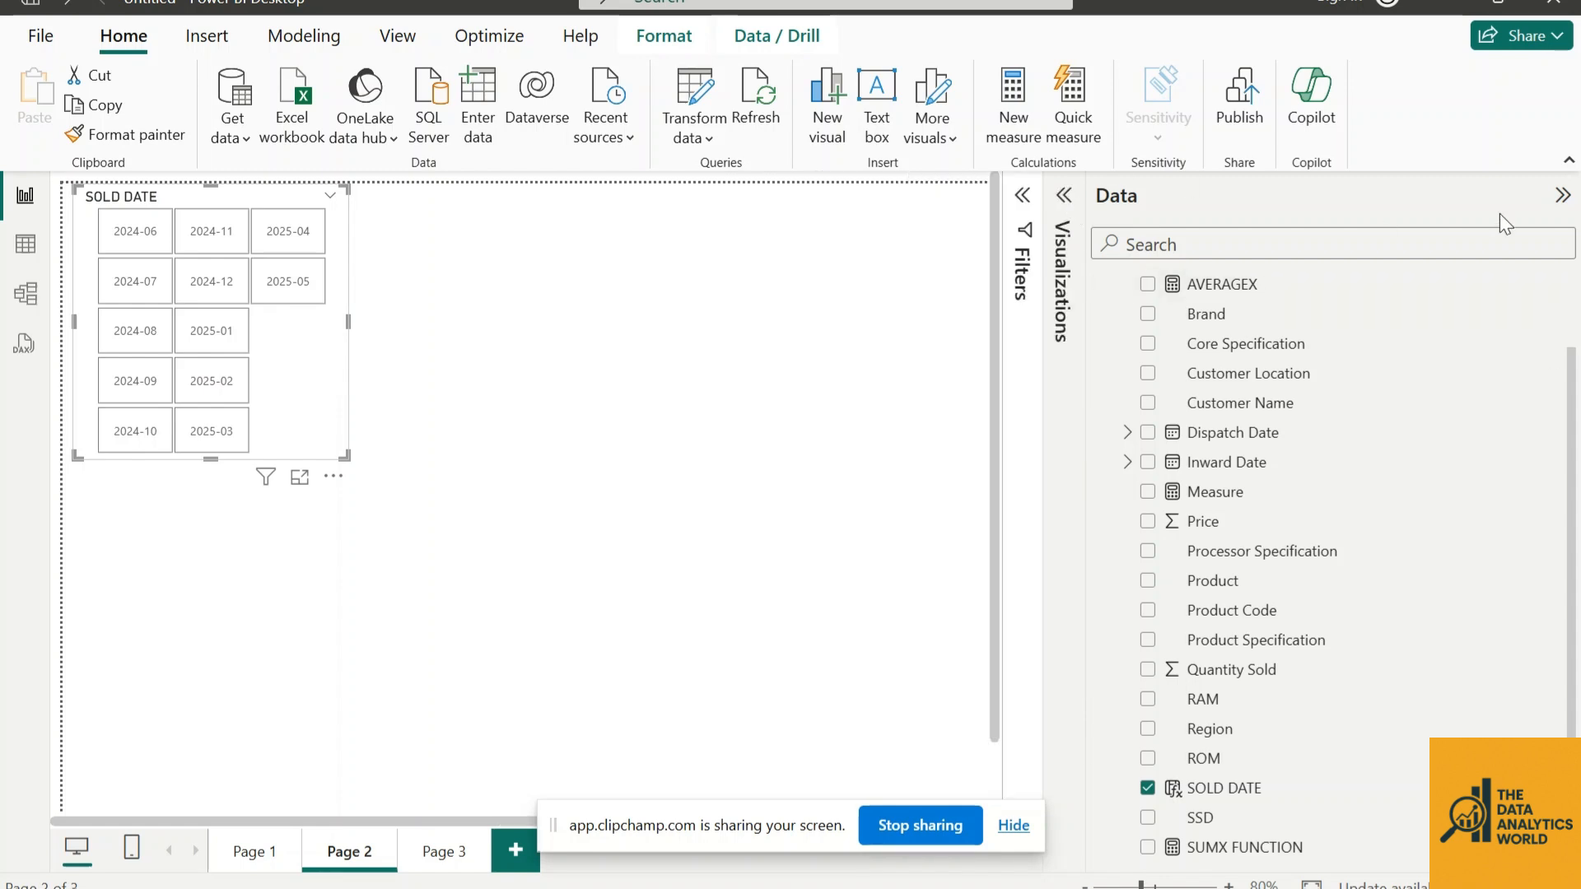
# Resize the SOLD DATE slicer to span the page's width and flatten it to a single row of month tiles
pyautogui.click(1562, 195)
pyautogui.moveTo(401, 320); pyautogui.dragTo(1254, 321)
pyautogui.moveTo(1316, 273); pyautogui.dragTo(1362, 274)
pyautogui.moveTo(744, 459); pyautogui.dragTo(775, 263)
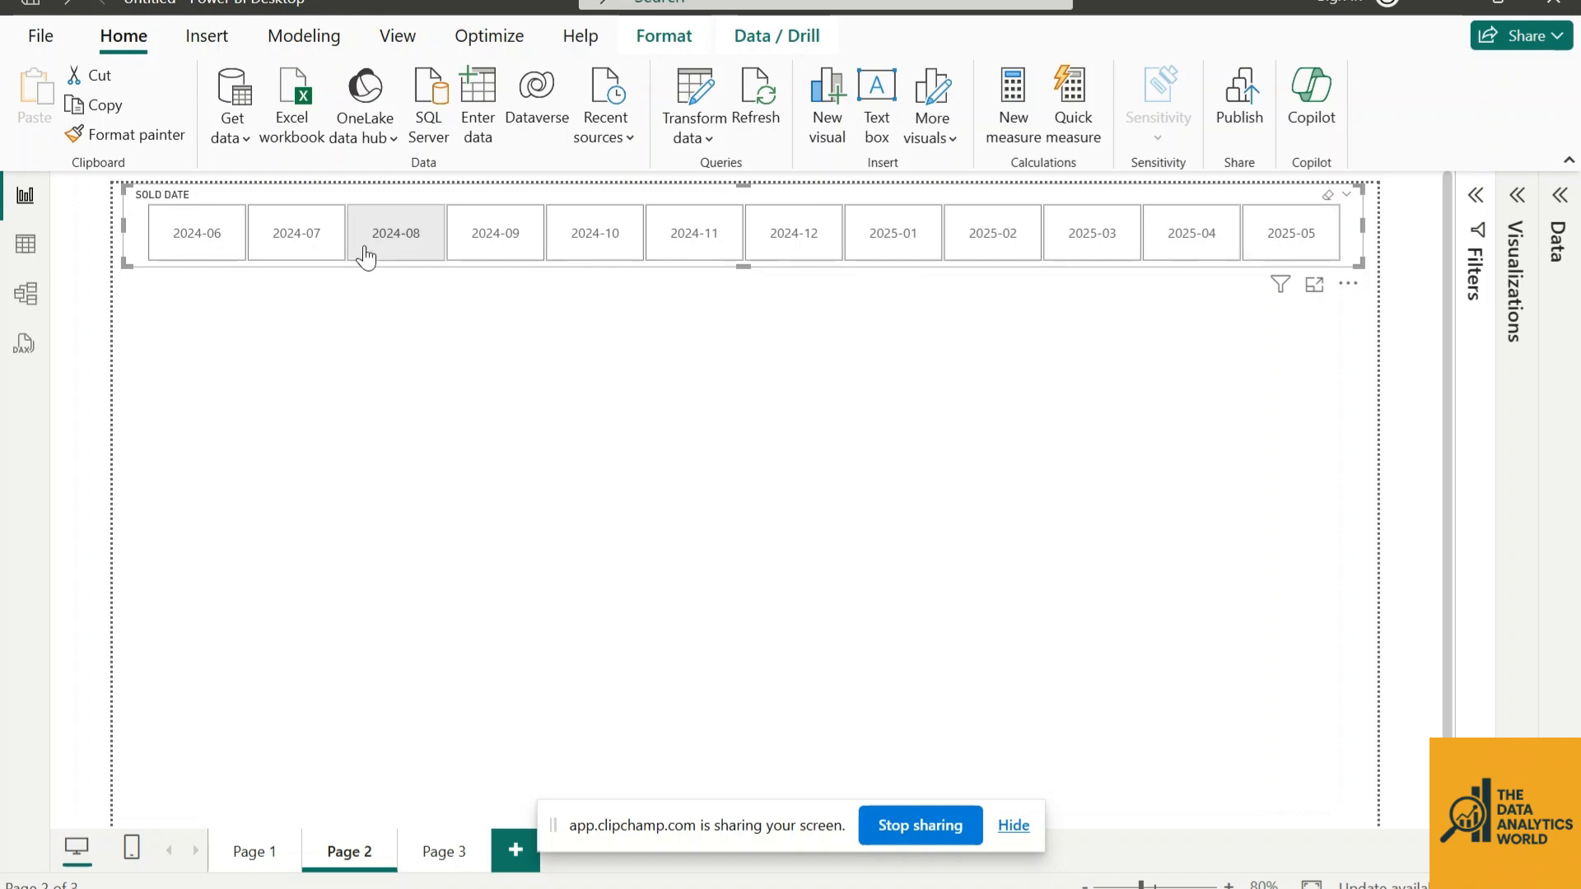
pyautogui.click(332, 381)
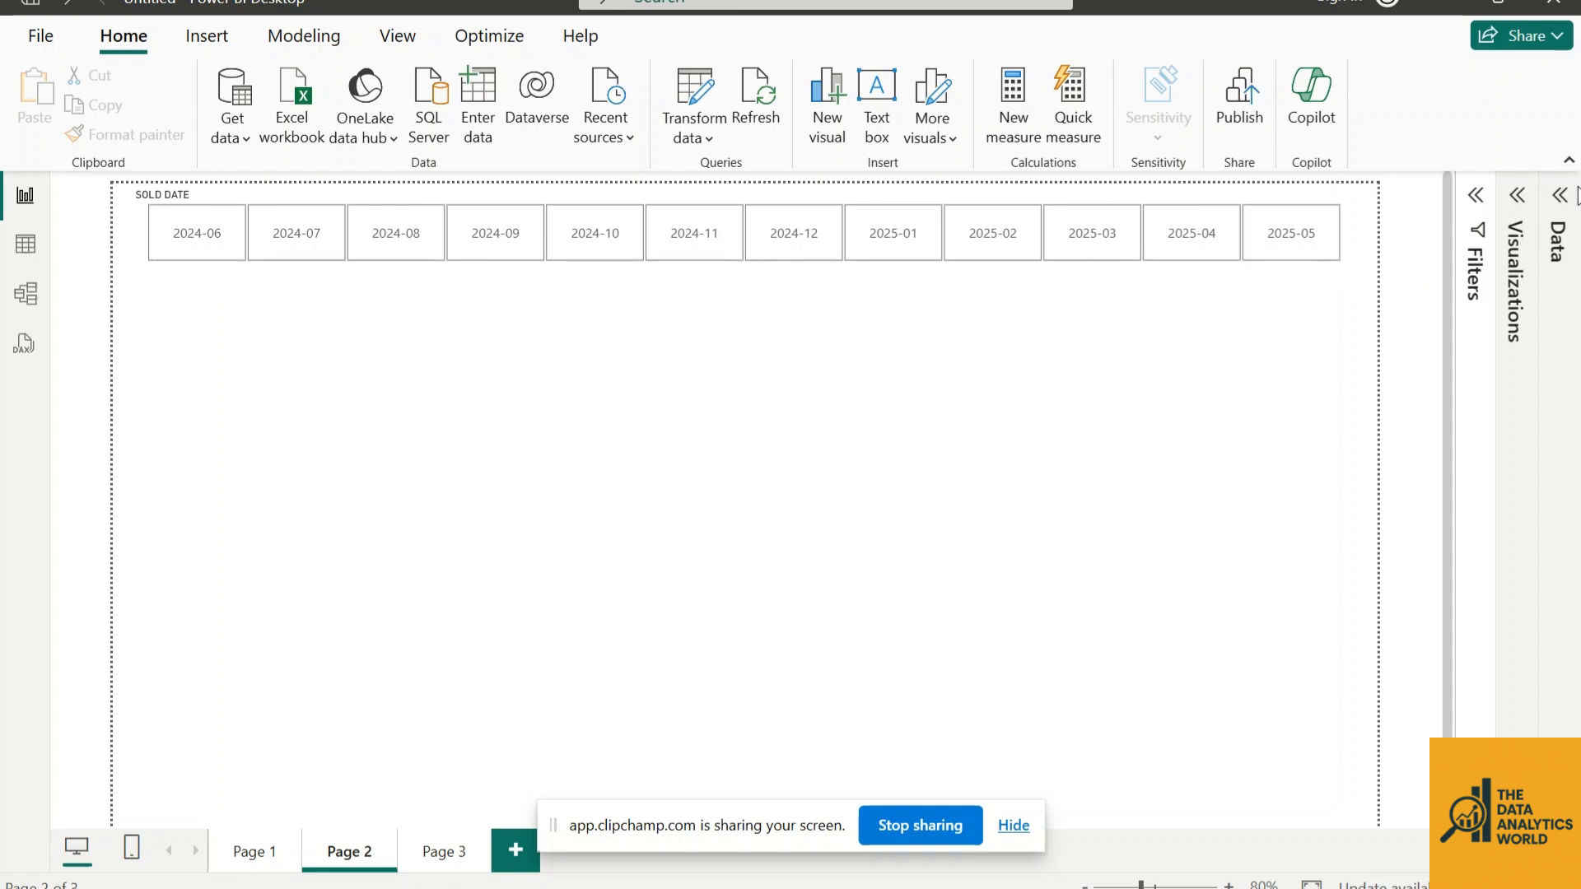
# Add a table visual below the slicer and extend it down the page
pyautogui.click(1517, 195)
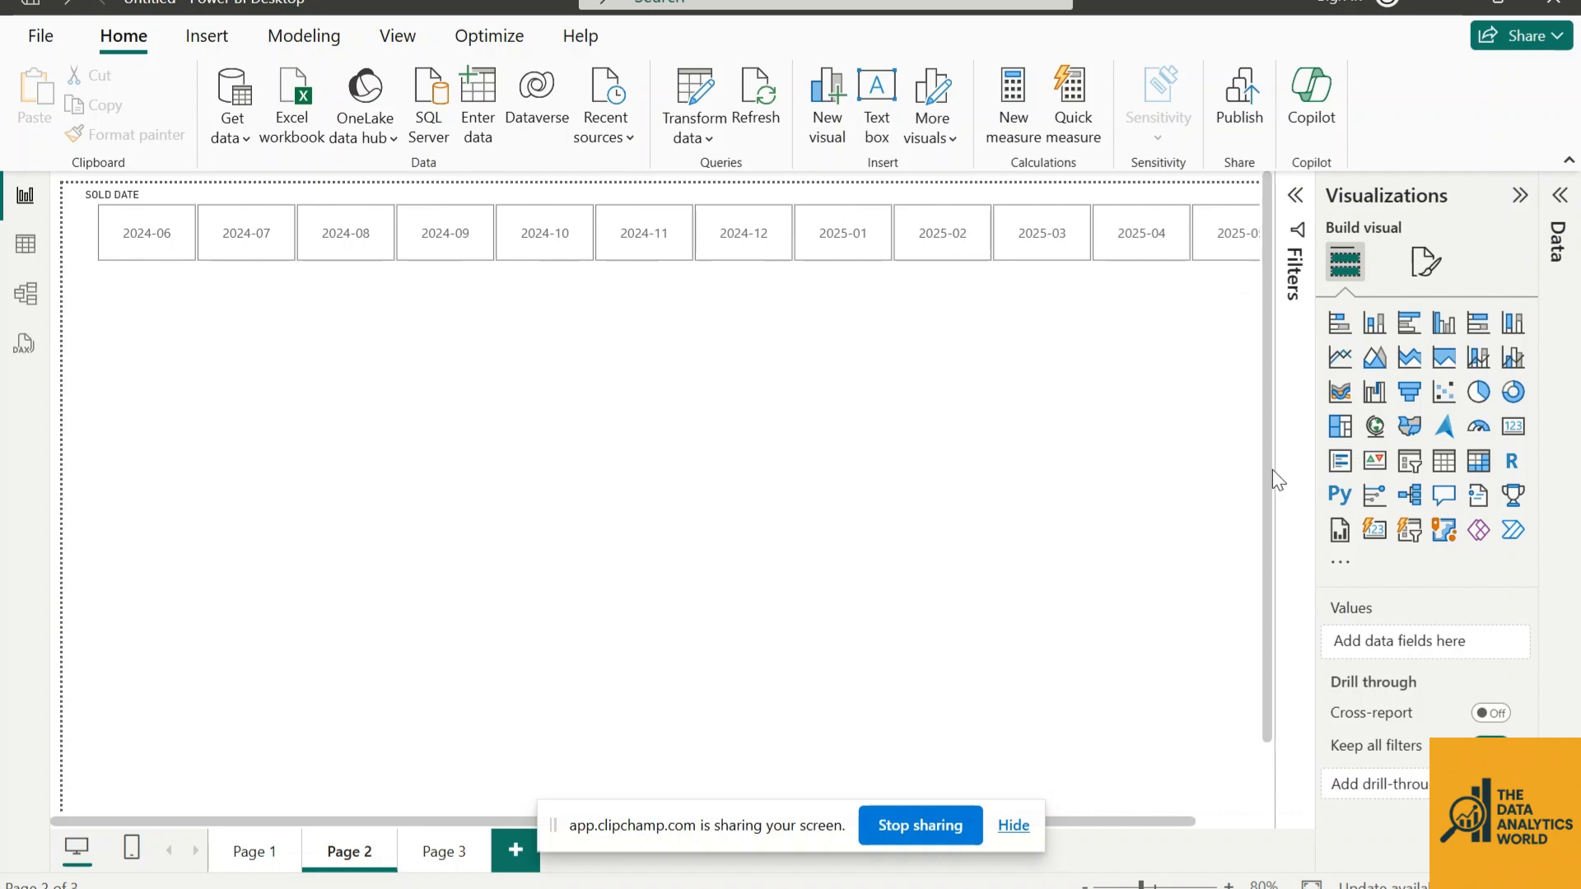
pyautogui.click(1444, 462)
pyautogui.moveTo(691, 512); pyautogui.dragTo(692, 704)
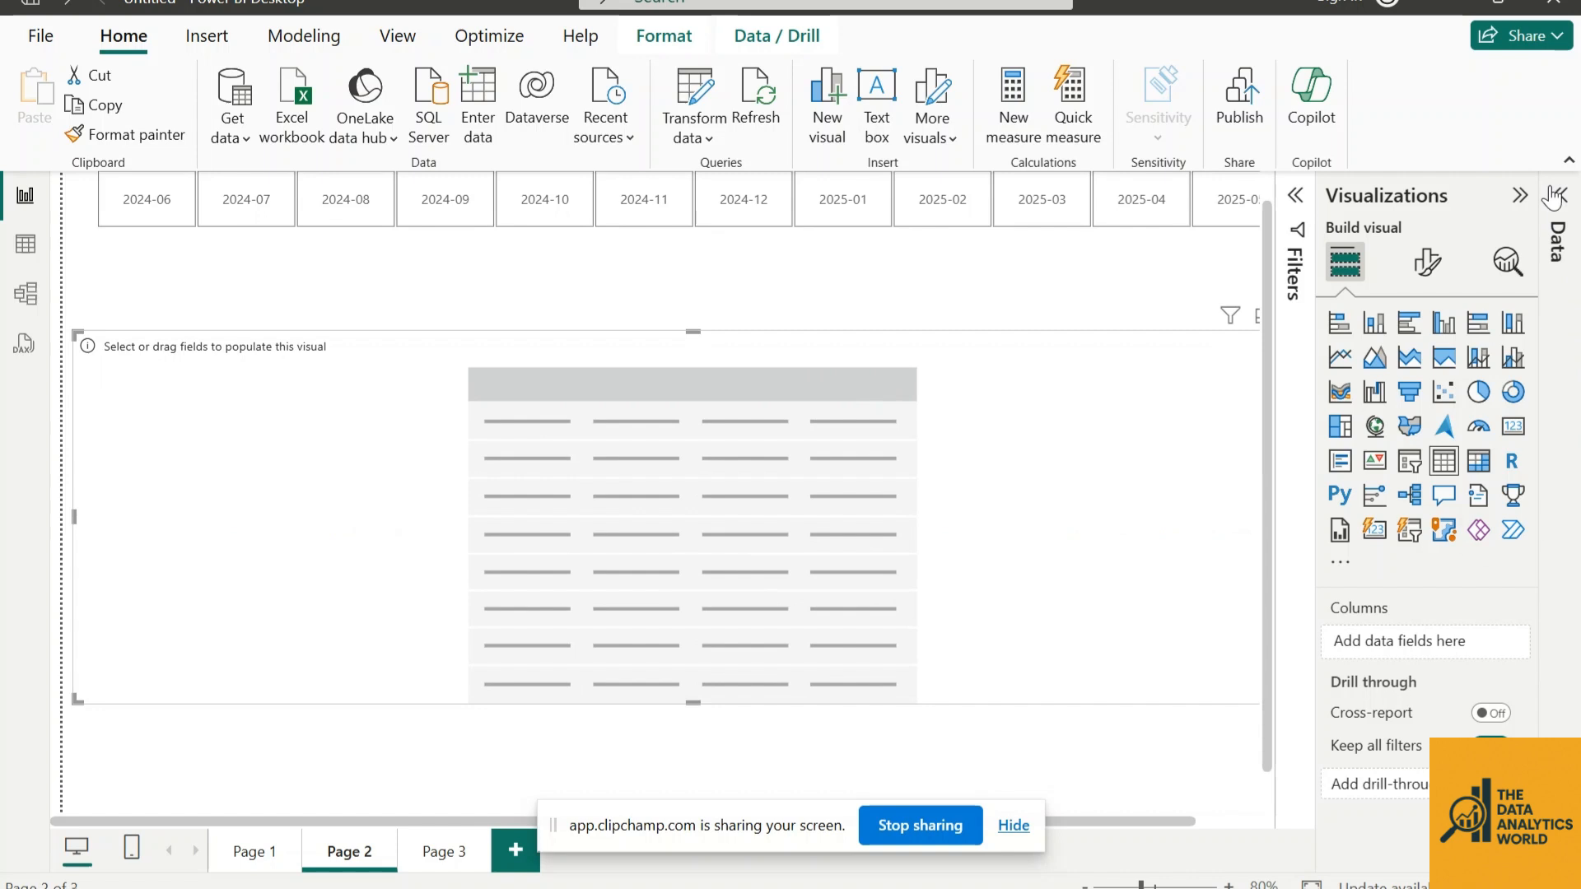
# Add the Brand and Product fields from mobile_sales_data as columns of the table
pyautogui.click(1555, 196)
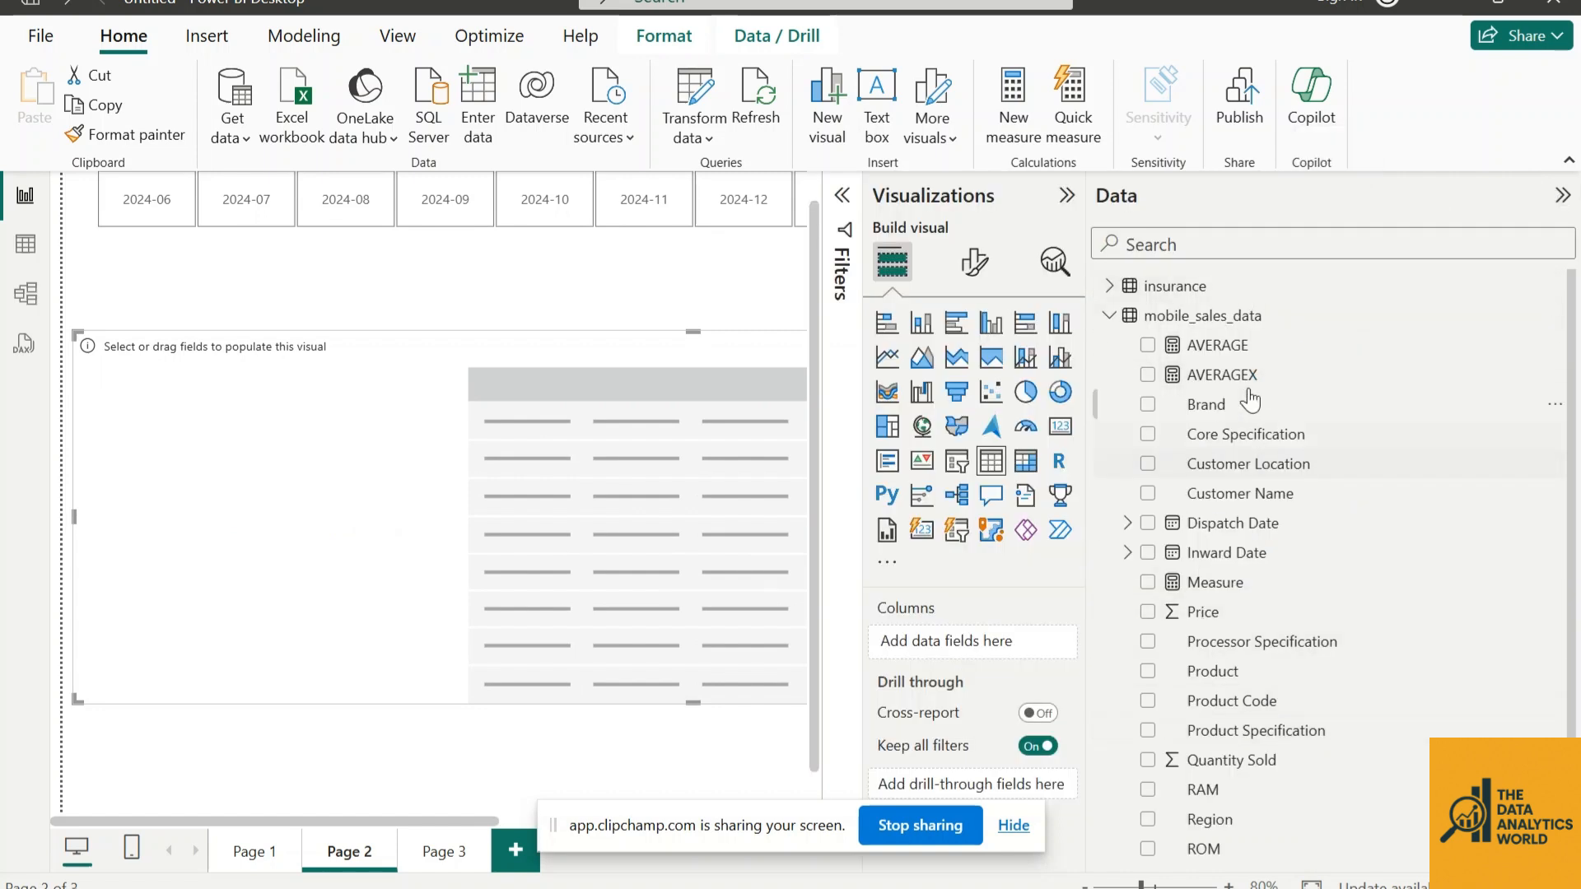
pyautogui.moveTo(1218, 408); pyautogui.dragTo(1038, 641)
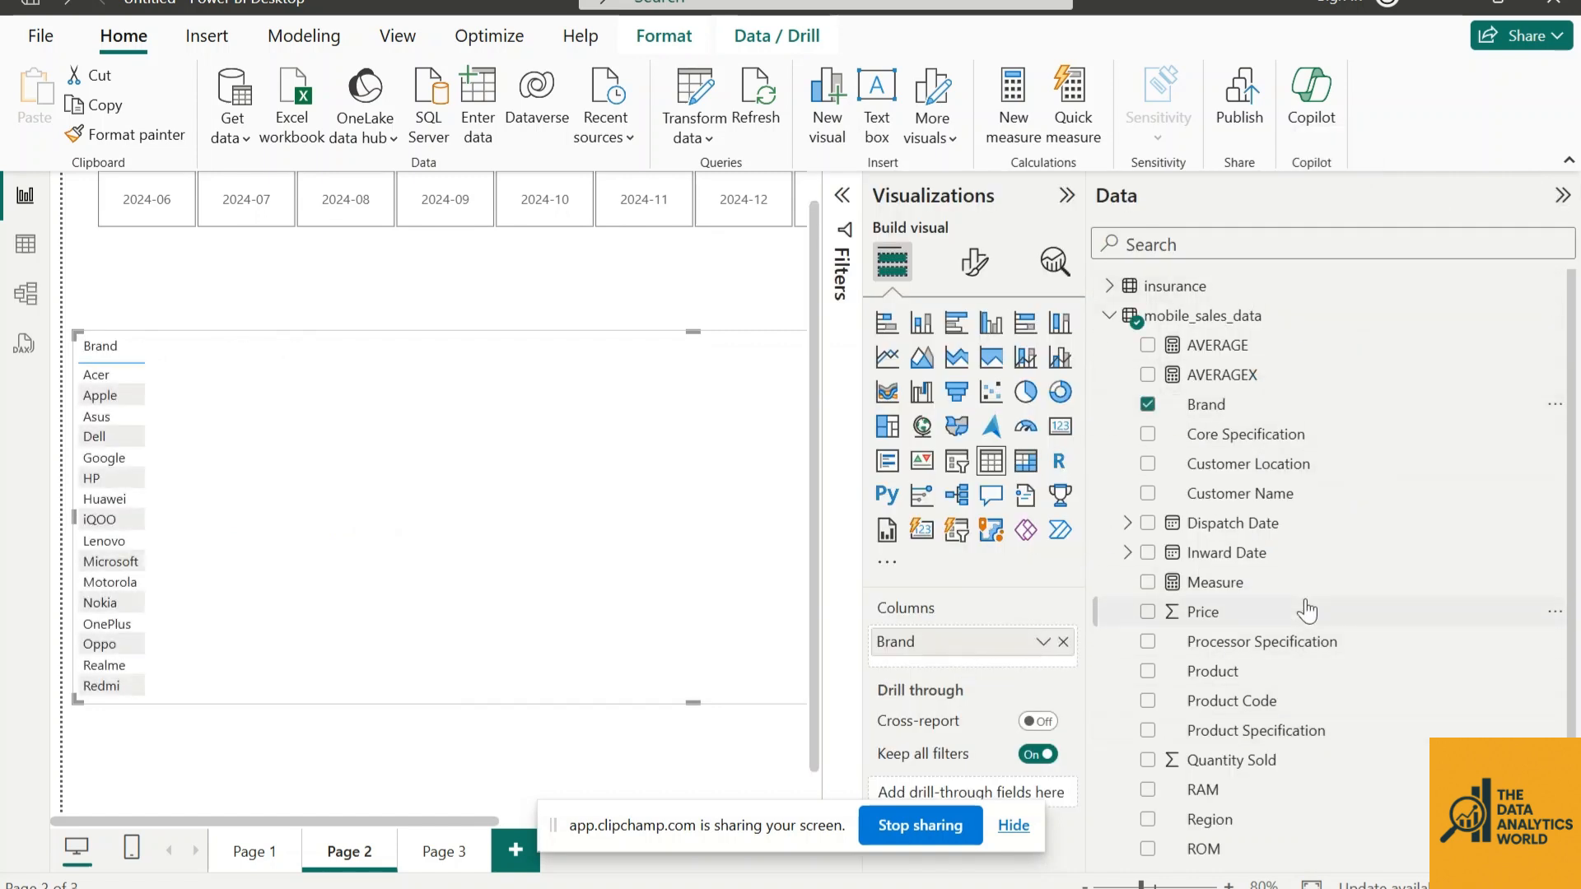
pyautogui.scroll(-1, 1307, 611)
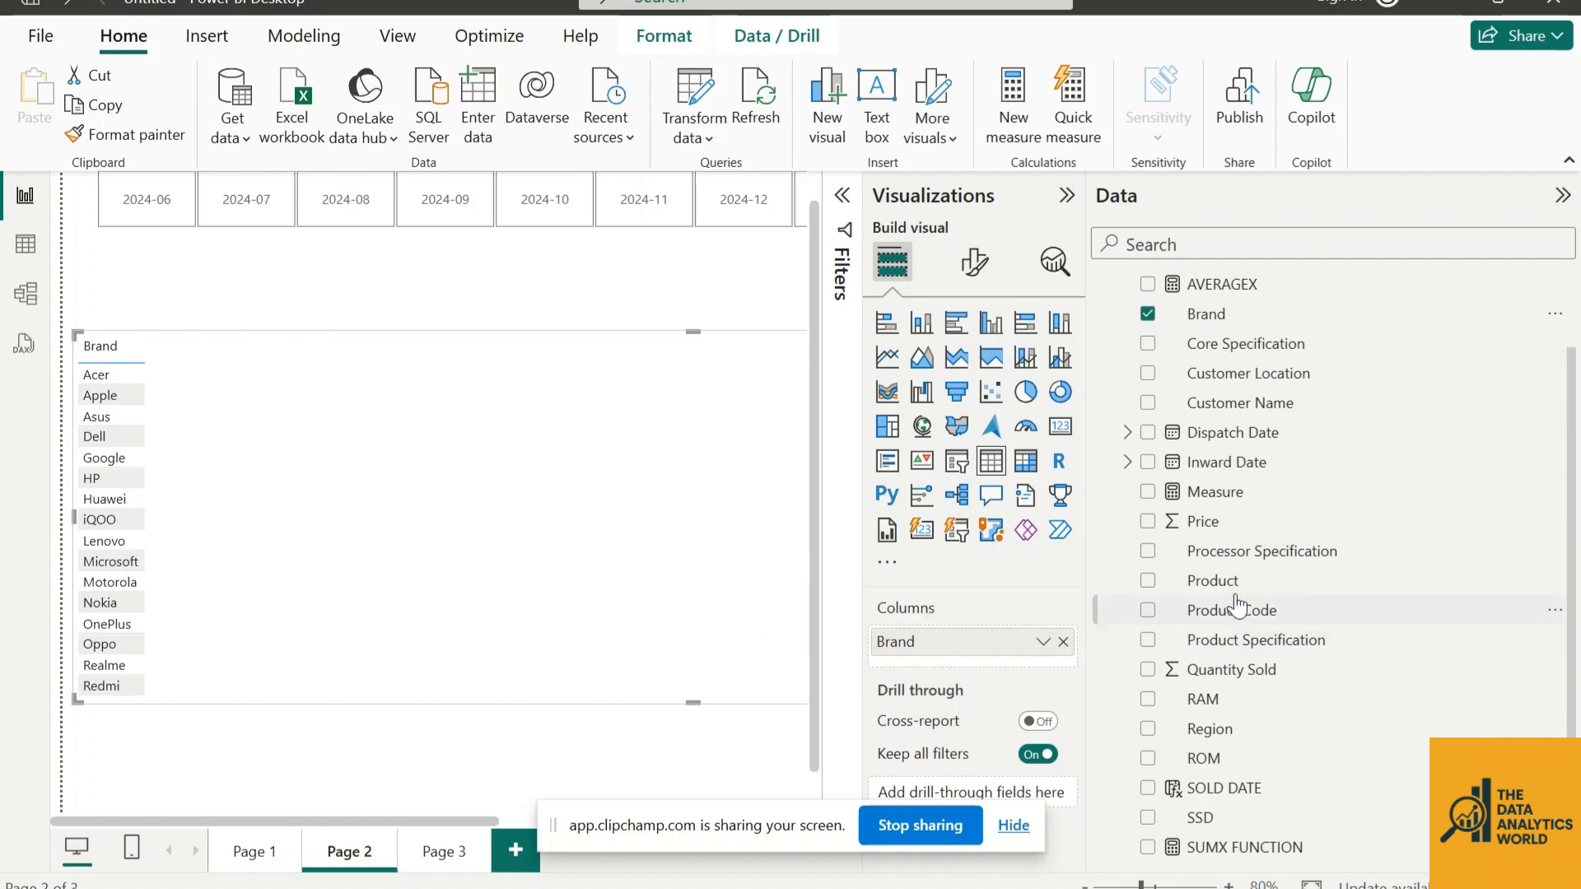
pyautogui.moveTo(1217, 582); pyautogui.dragTo(1052, 660)
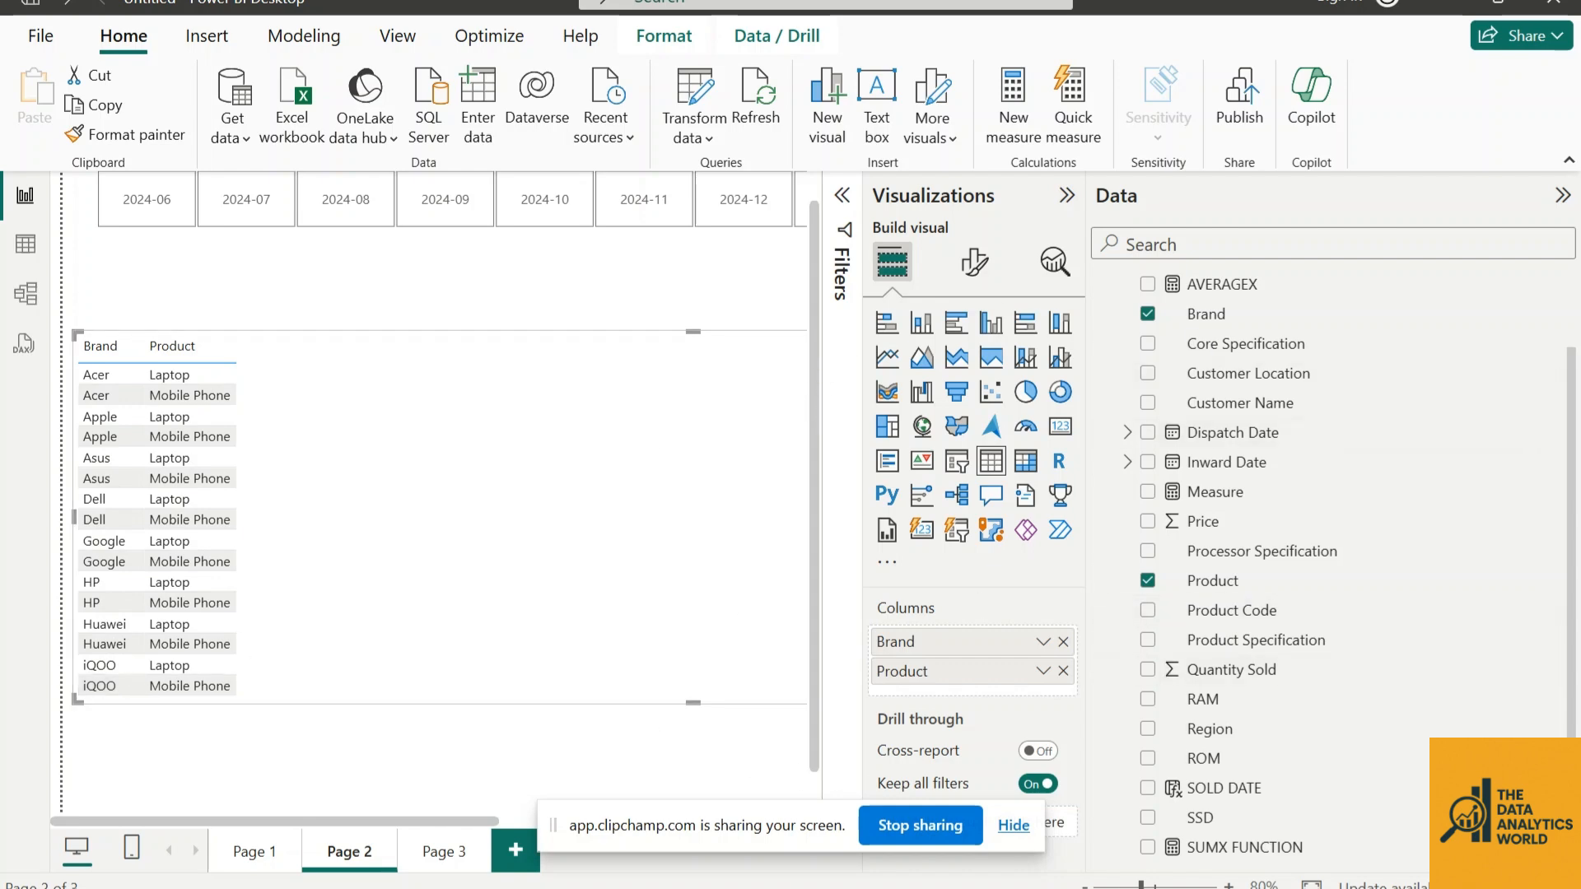
# Switch to Word and review the bulleted sales comparison requirements in the SCENARIO document
pyautogui.hotkey('alt', 'Tab')
pyautogui.moveTo(473, 446); pyautogui.dragTo(665, 448)
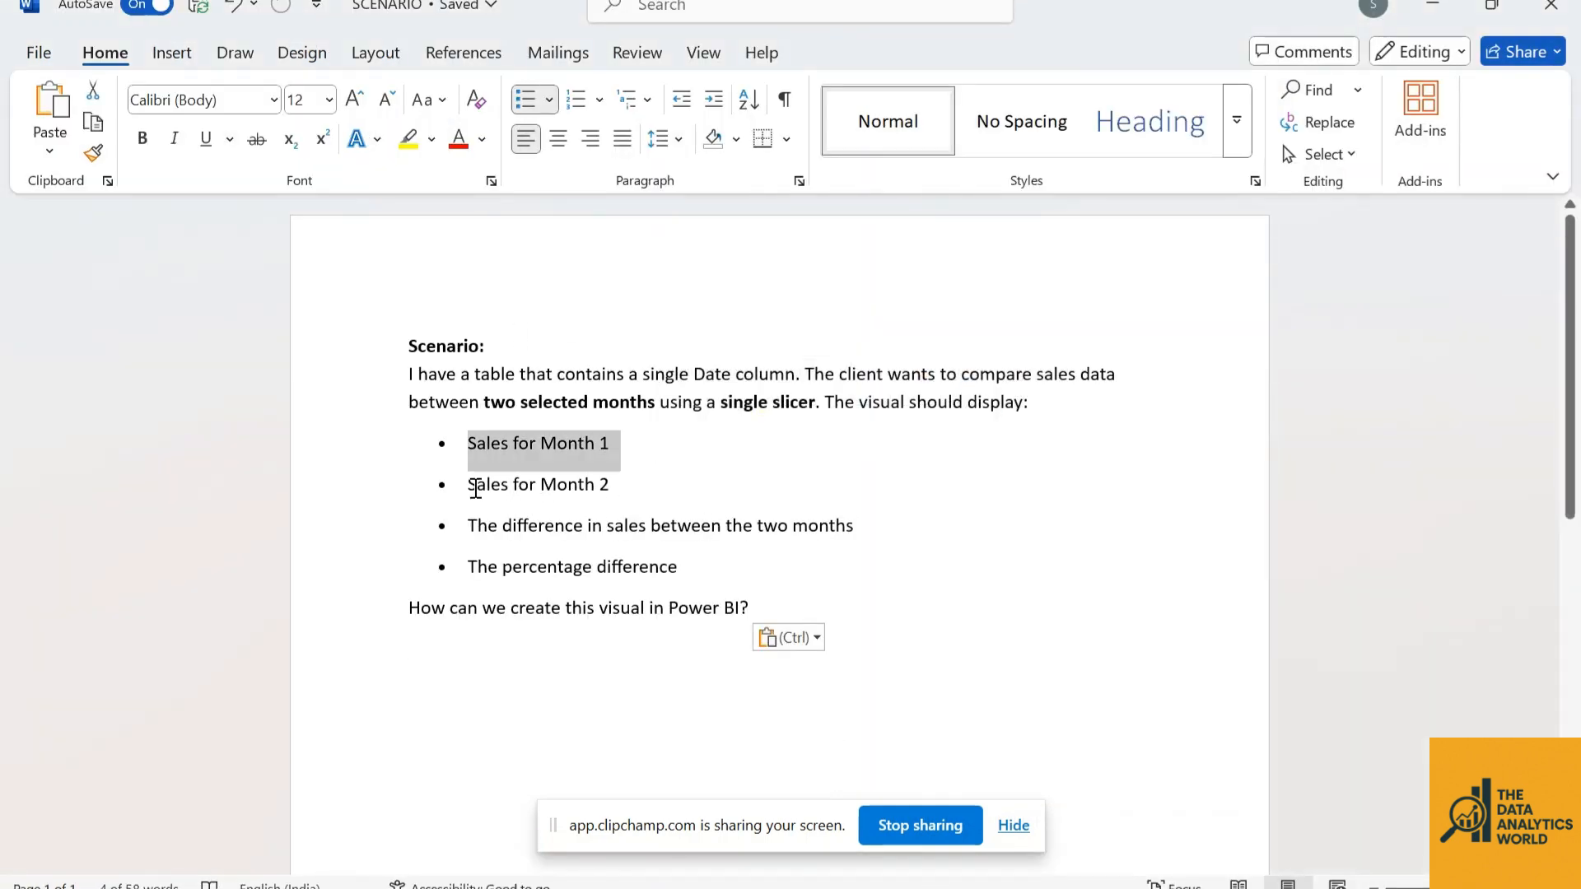
pyautogui.moveTo(478, 489); pyautogui.dragTo(716, 476)
pyautogui.moveTo(481, 528); pyautogui.dragTo(910, 552)
pyautogui.moveTo(491, 571)
pyautogui.mouseDown()
pyautogui.moveTo(719, 575)
pyautogui.moveTo(467, 568)
pyautogui.mouseUp()
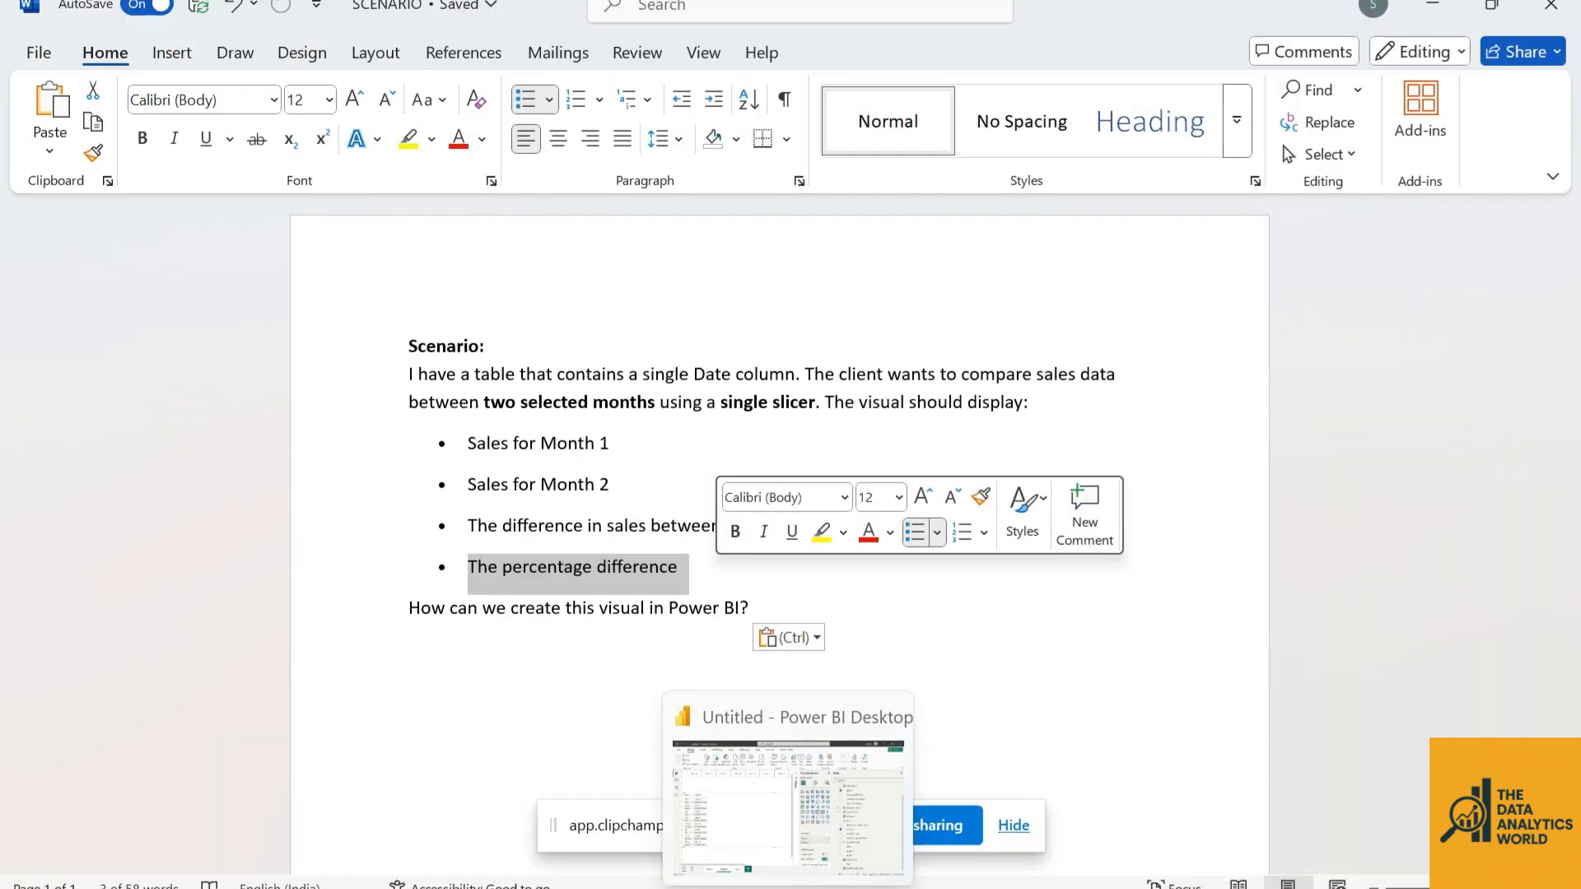
# Switch back to Power BI Desktop and create a measure in mobile_sales_data named MONTH 1
pyautogui.click(788, 888)
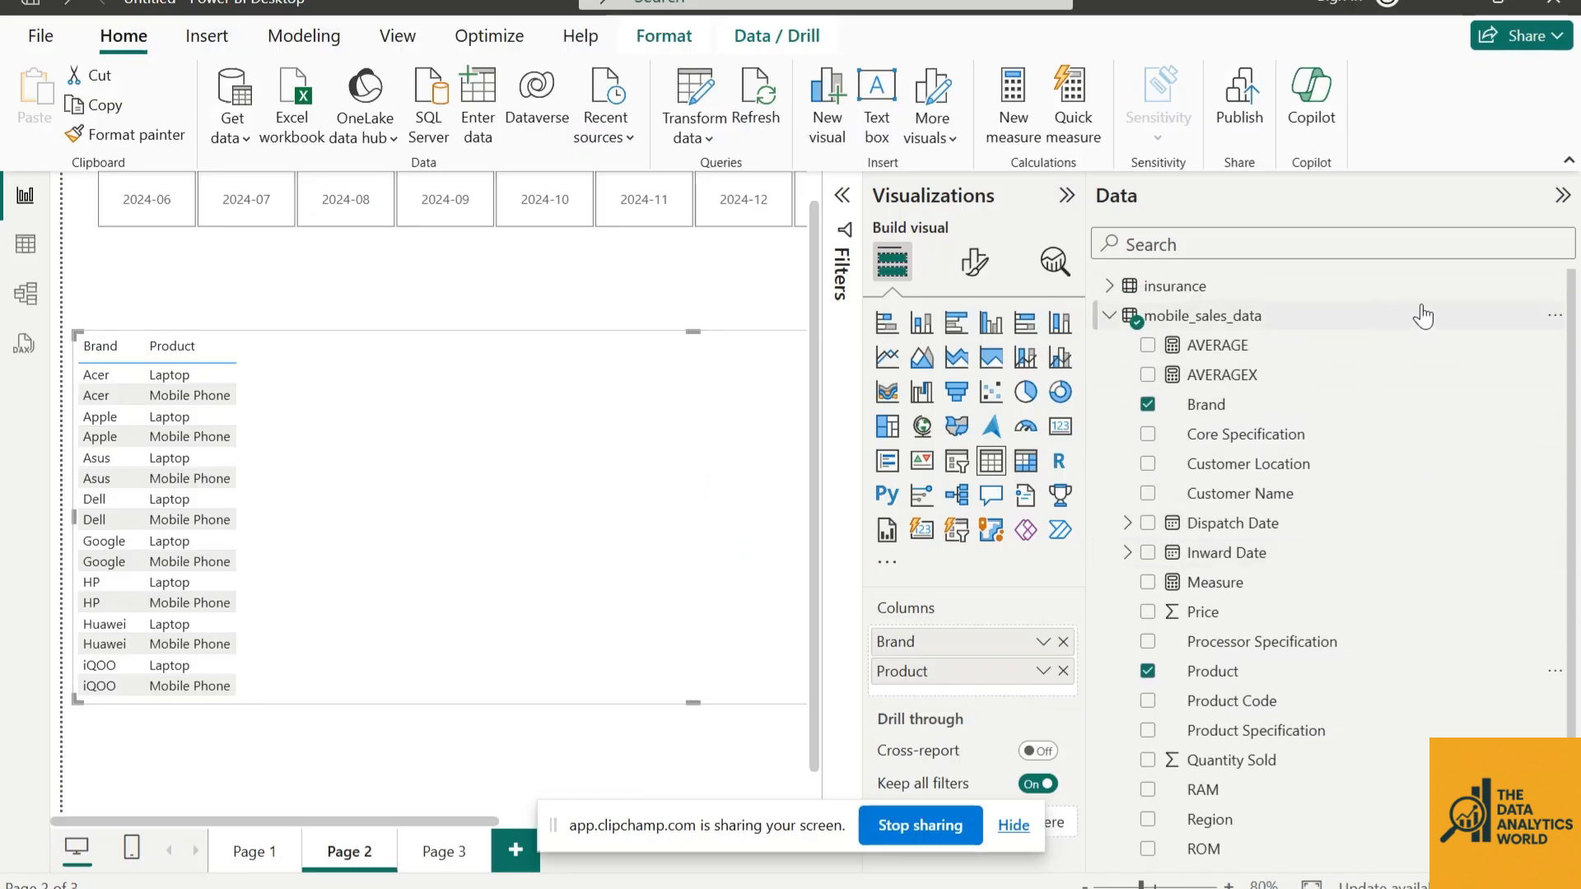
pyautogui.click(1555, 316)
pyautogui.click(1443, 352)
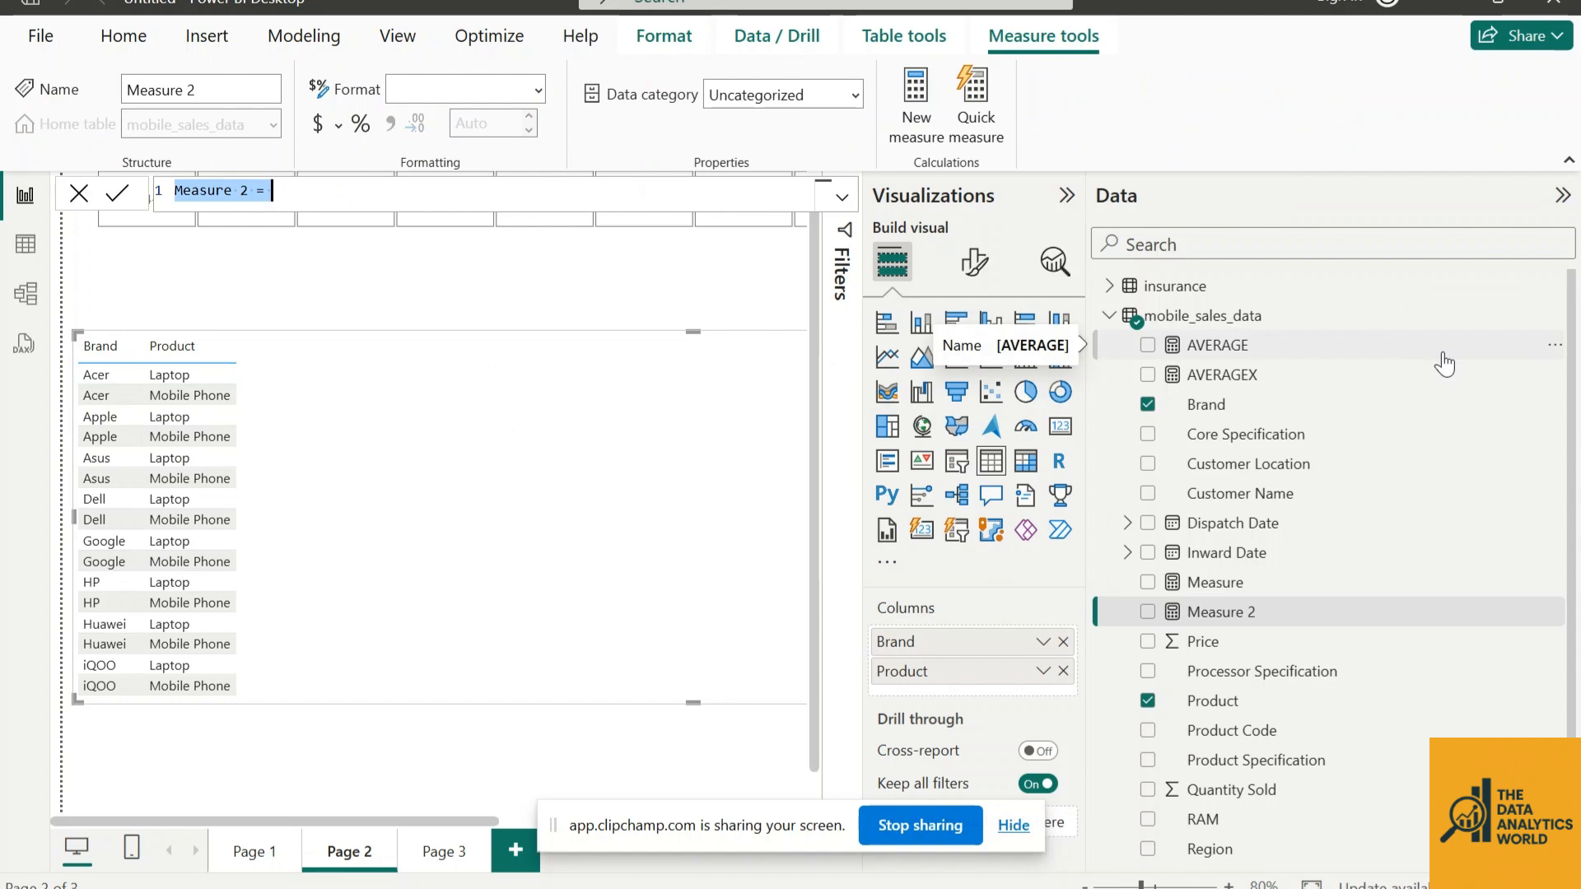
pyautogui.press('BackSpace')
pyautogui.write('MONT')
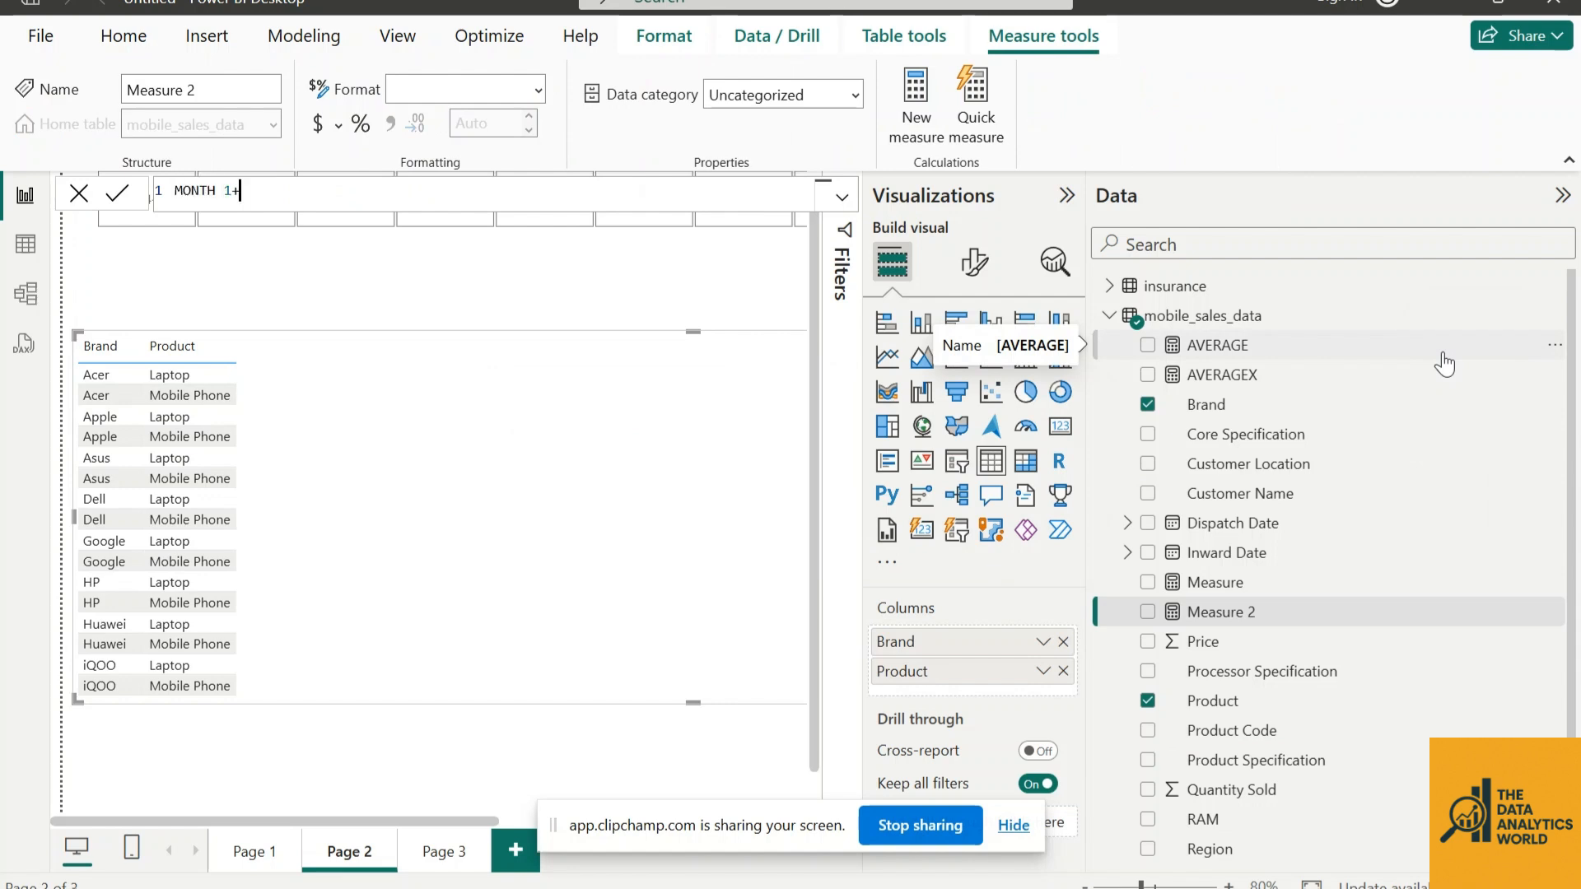
pyautogui.write('H 1=')
pyautogui.hotkey('shift', 'Return')
# Declare the variable MINM in the measure and begin its expression with MINX(ALLSELECTED(
pyautogui.write('VAR MIN')
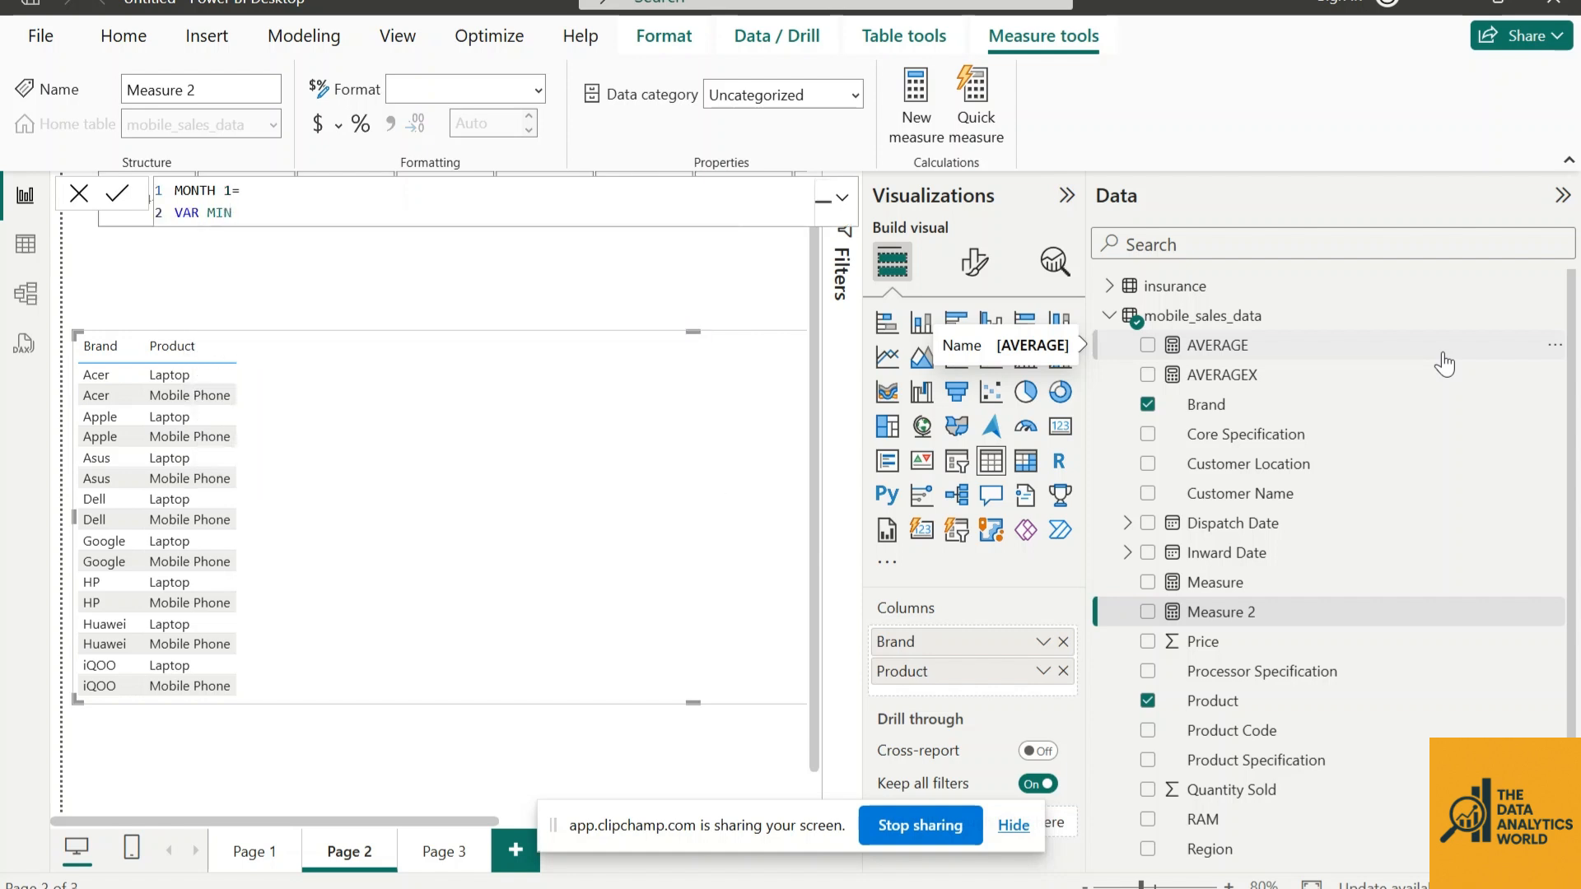
pyautogui.press('BackSpace')
pyautogui.write('M+')
pyautogui.write(' MINX')
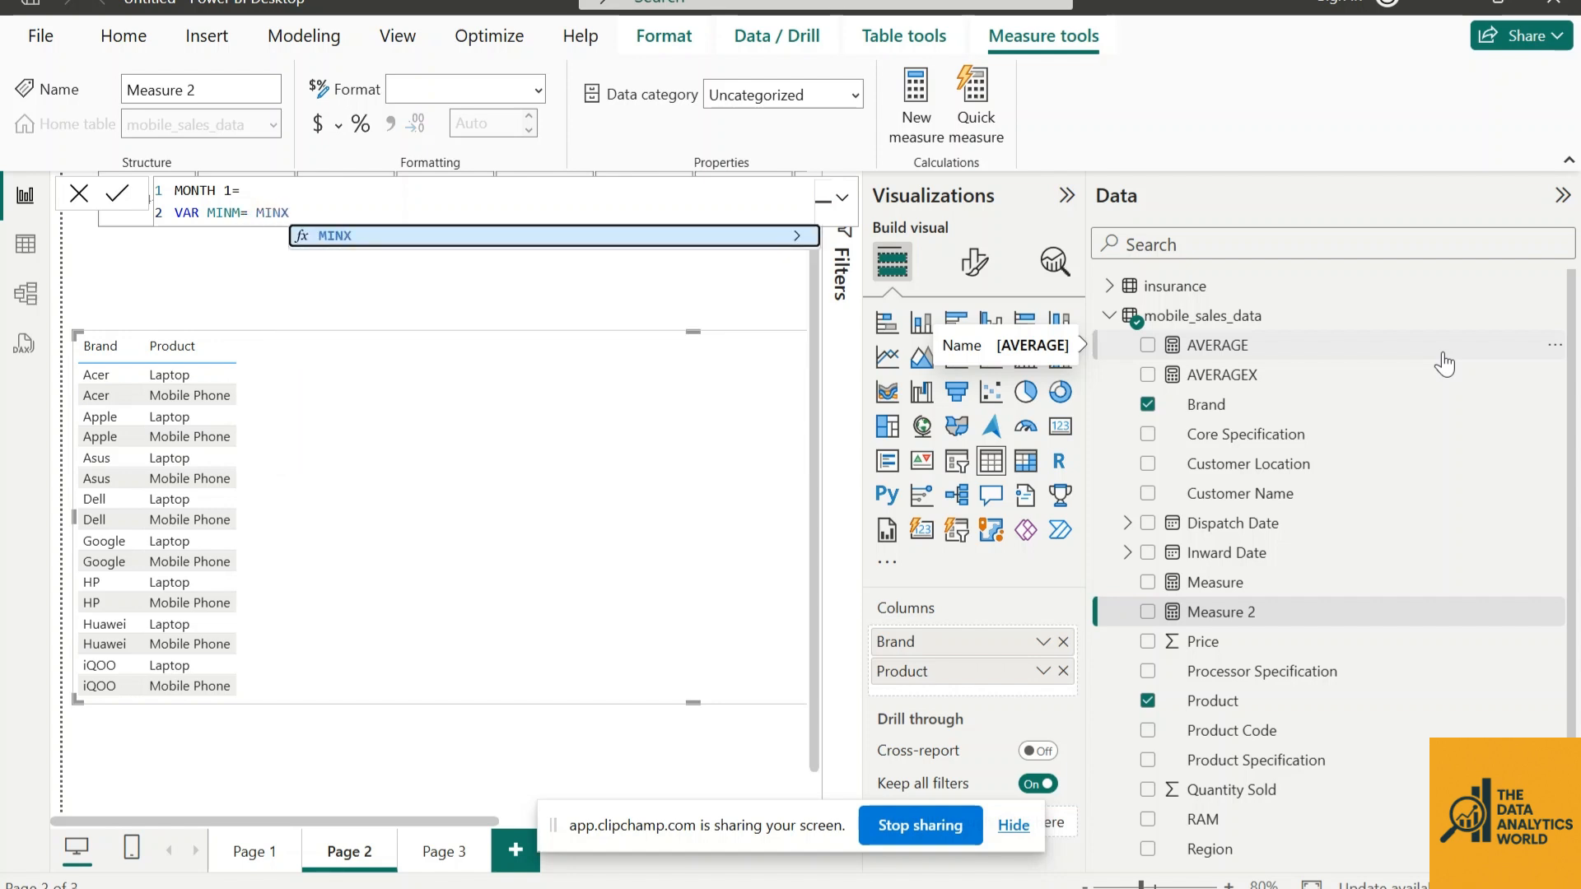
pyautogui.write('(ALLSEL')
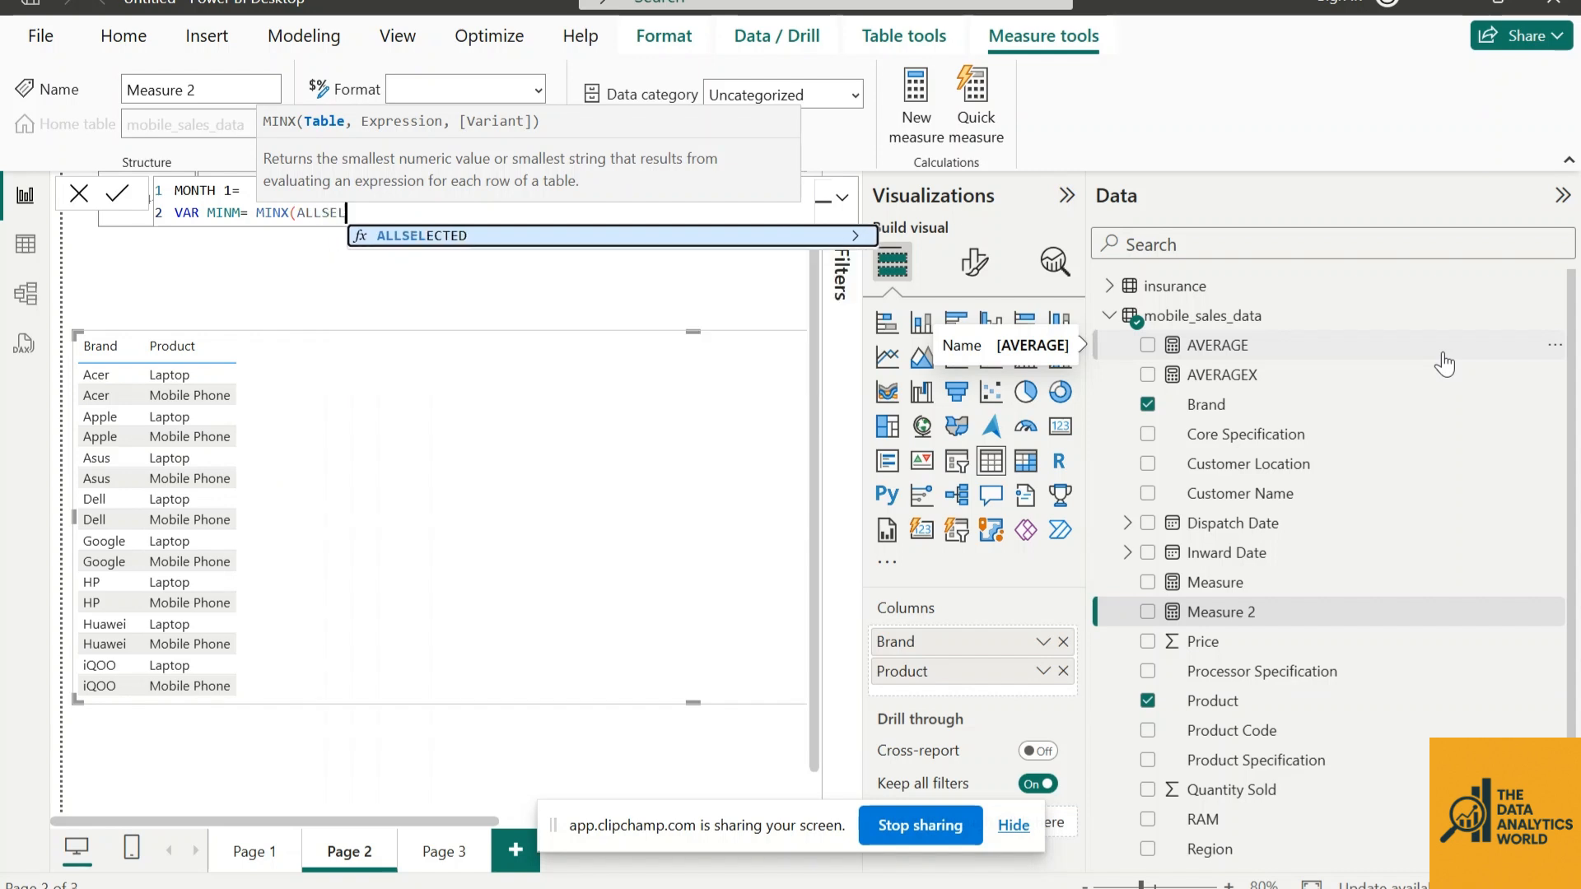
pyautogui.write('ECTED(')
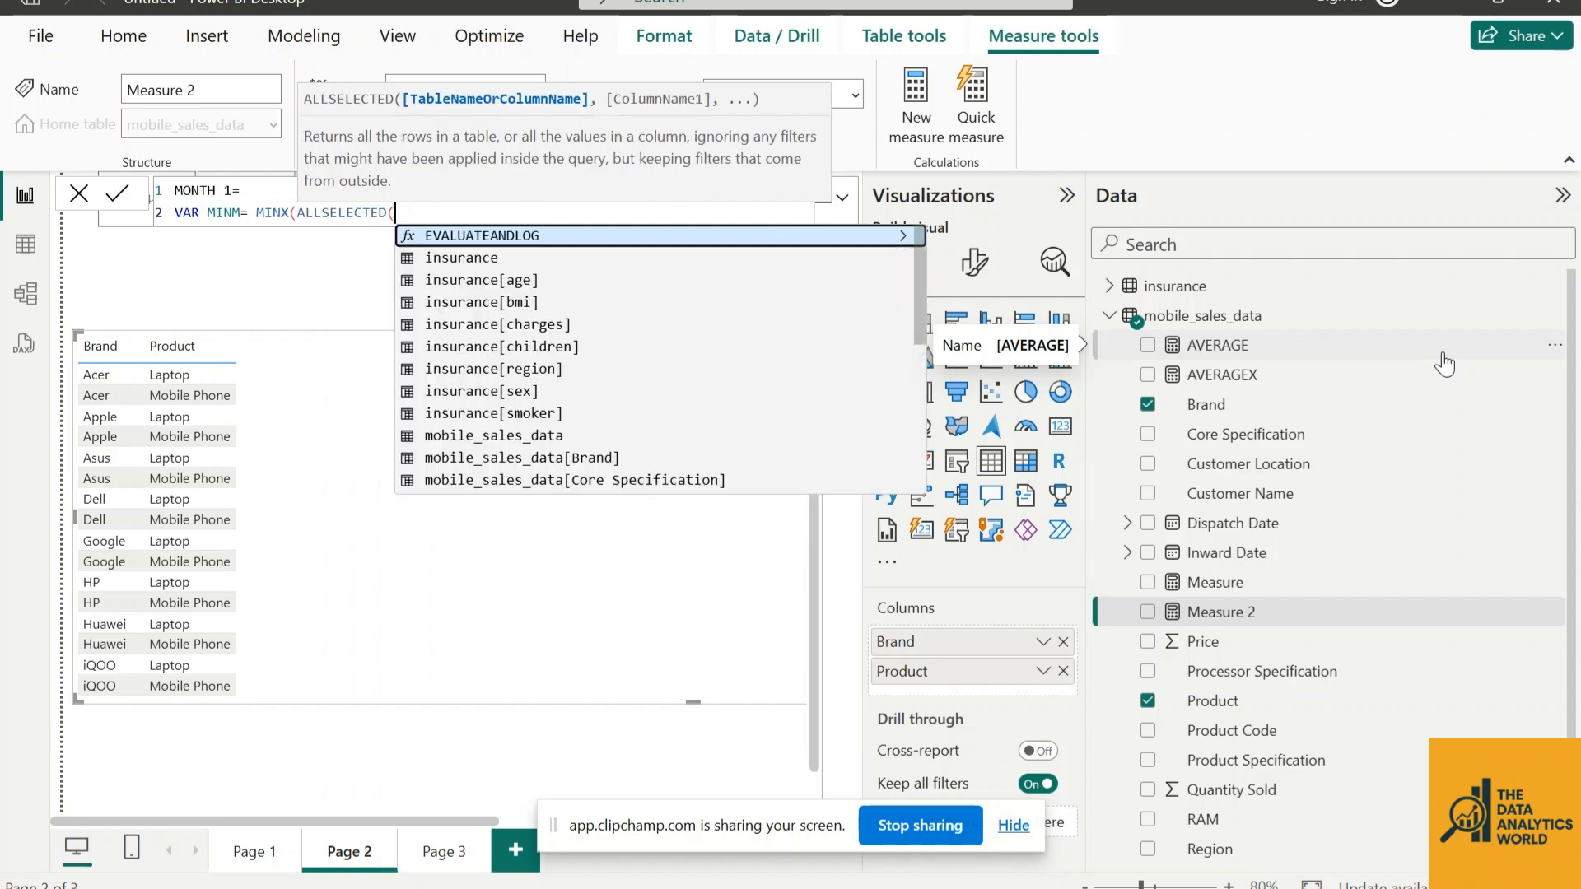
# Enter mobile_sales_data[SOLD DATE] as the column argument of ALLSELECTED
pyautogui.write('MOBILE')
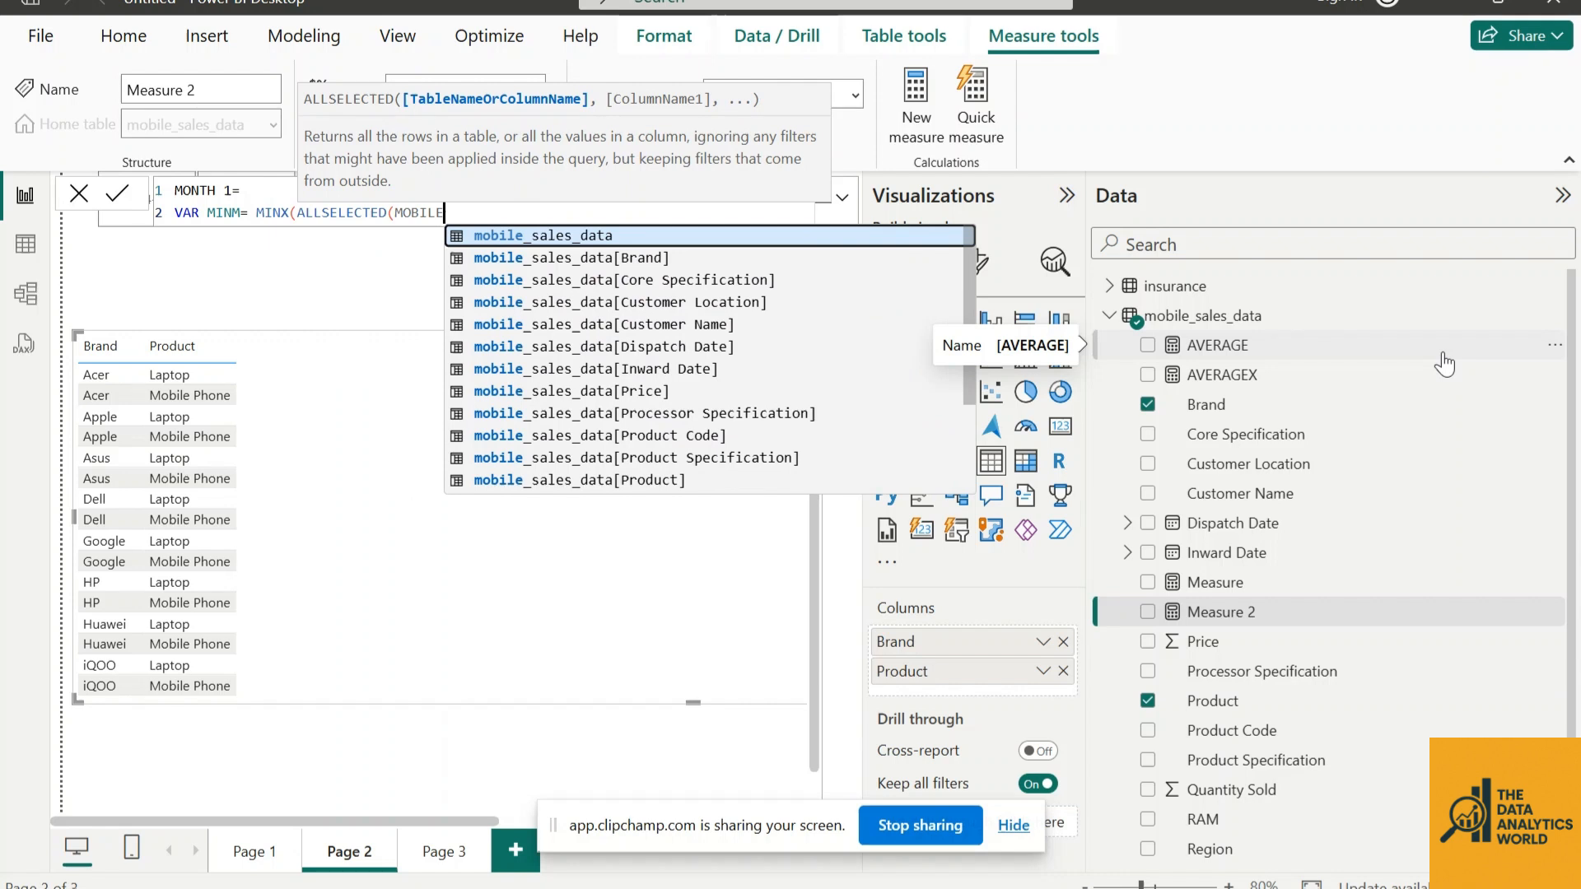
pyautogui.press('Down')
pyautogui.press('Down')
pyautogui.press('Down')
pyautogui.press('Down')
pyautogui.press('Down')
pyautogui.press('Down')
pyautogui.press('Down')
pyautogui.press('Down')
pyautogui.press('Down')
pyautogui.press('Down')
pyautogui.press('Down')
pyautogui.press('Down')
pyautogui.press('Down')
pyautogui.press('Down')
pyautogui.press('Down')
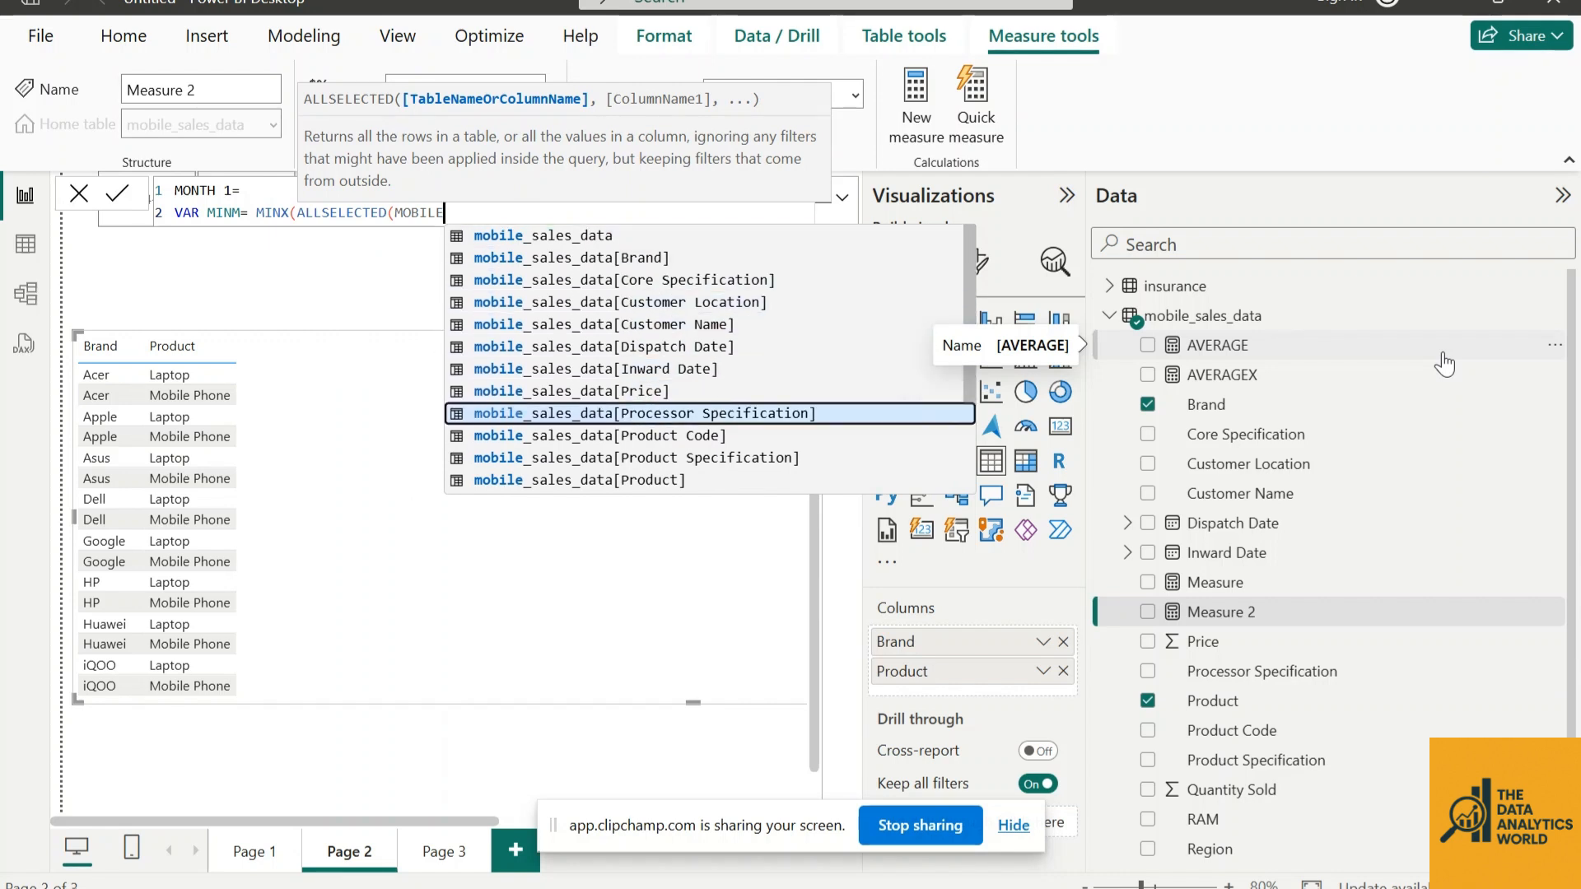
pyautogui.press('Down')
pyautogui.press('Down')
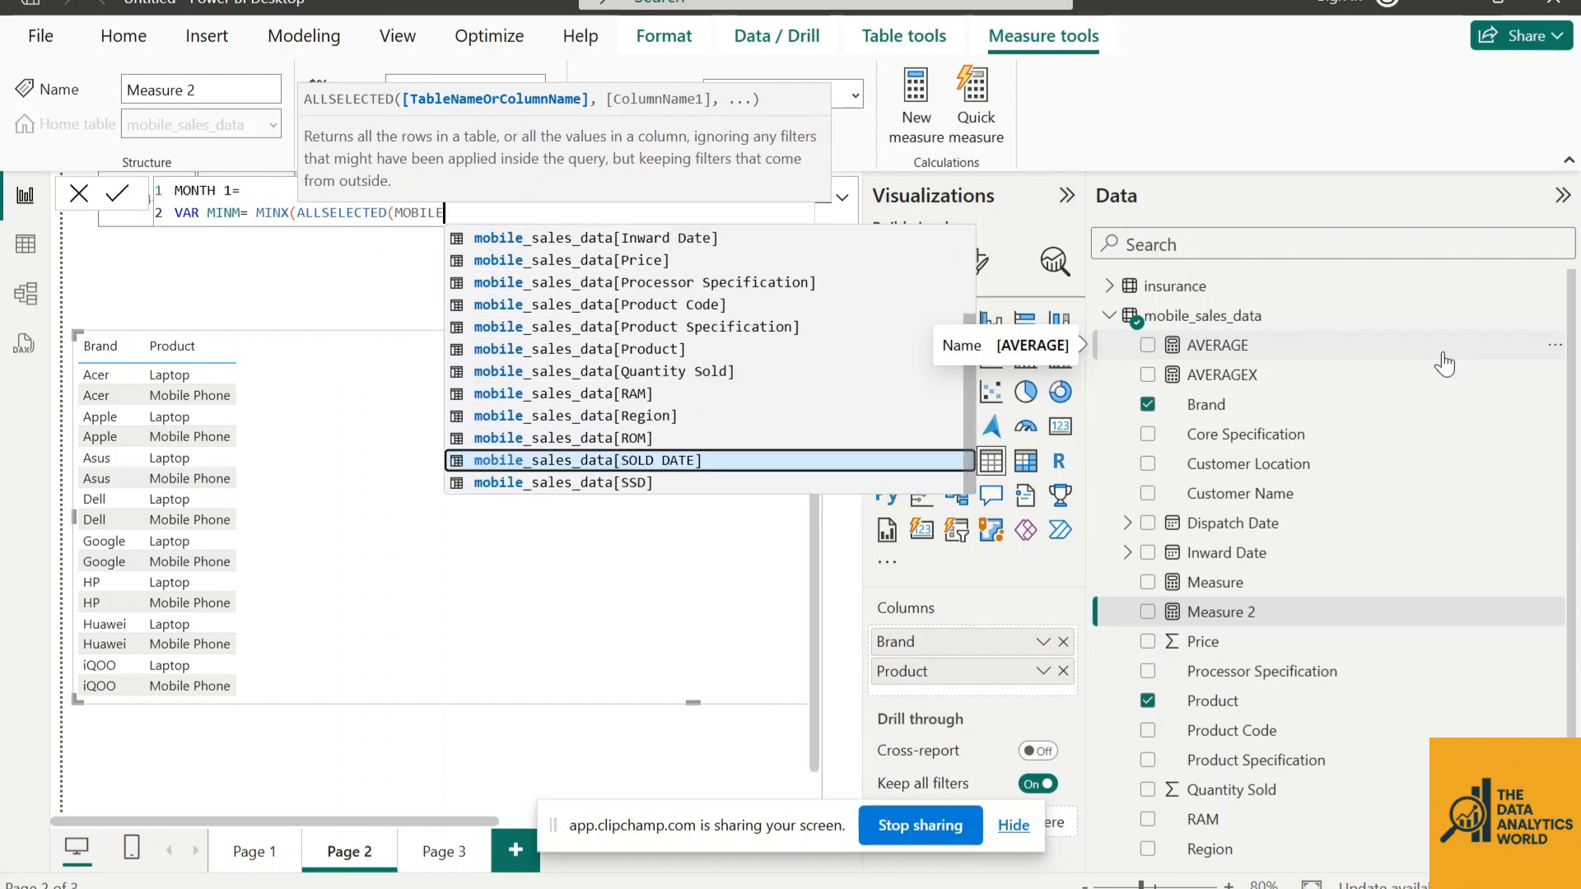
pyautogui.press('Tab')
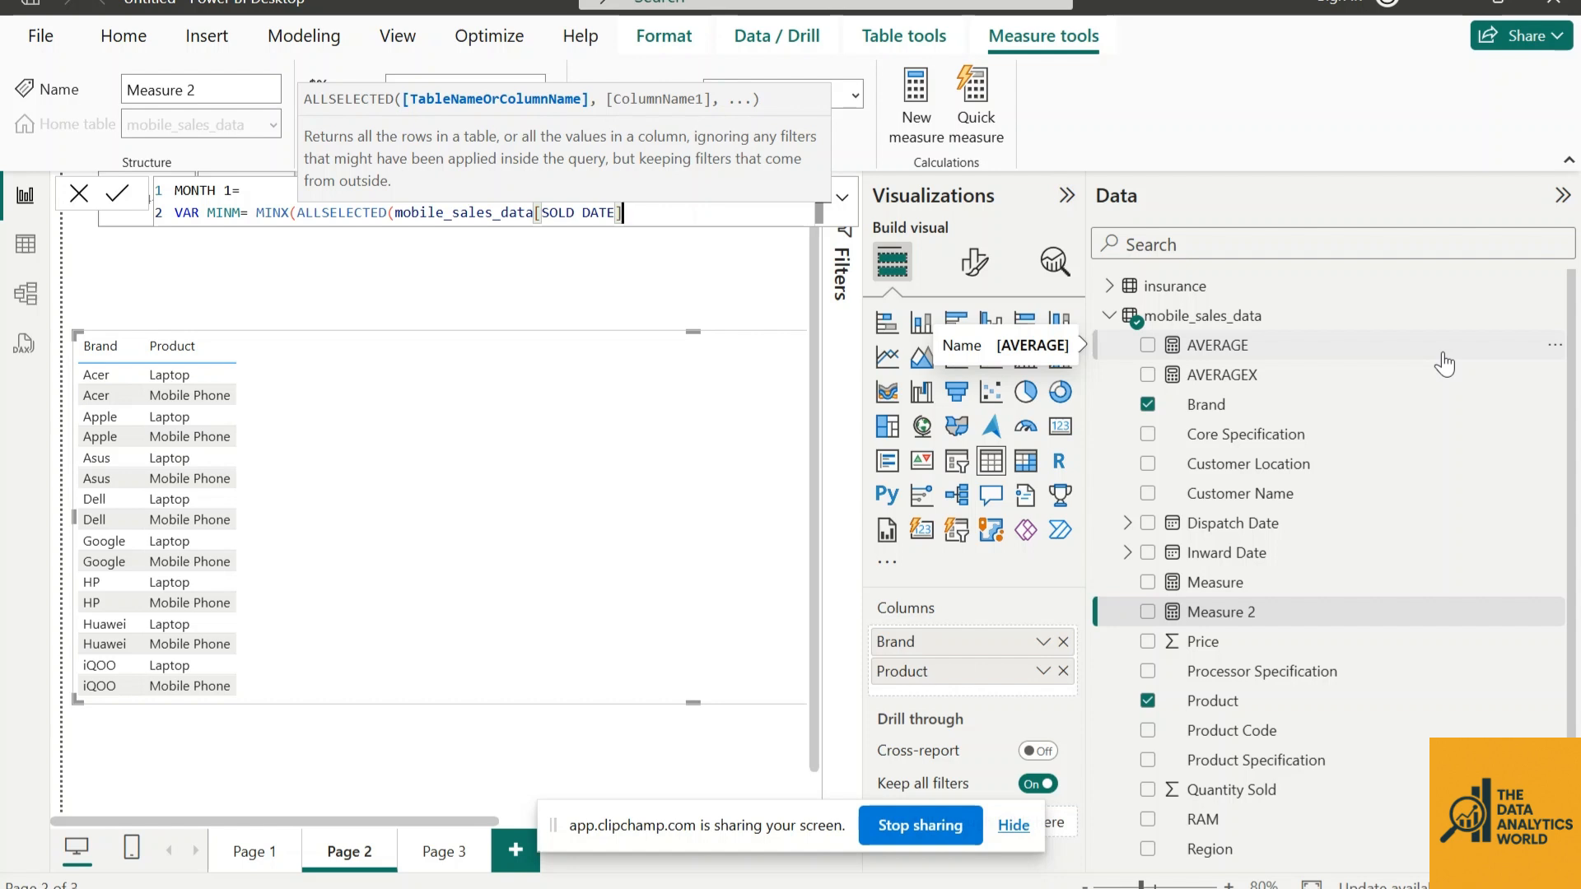
# Append a comma and a second mobile_sales_data[SOLD DATE] reference to the MINM expression
pyautogui.write(',MOBILE')
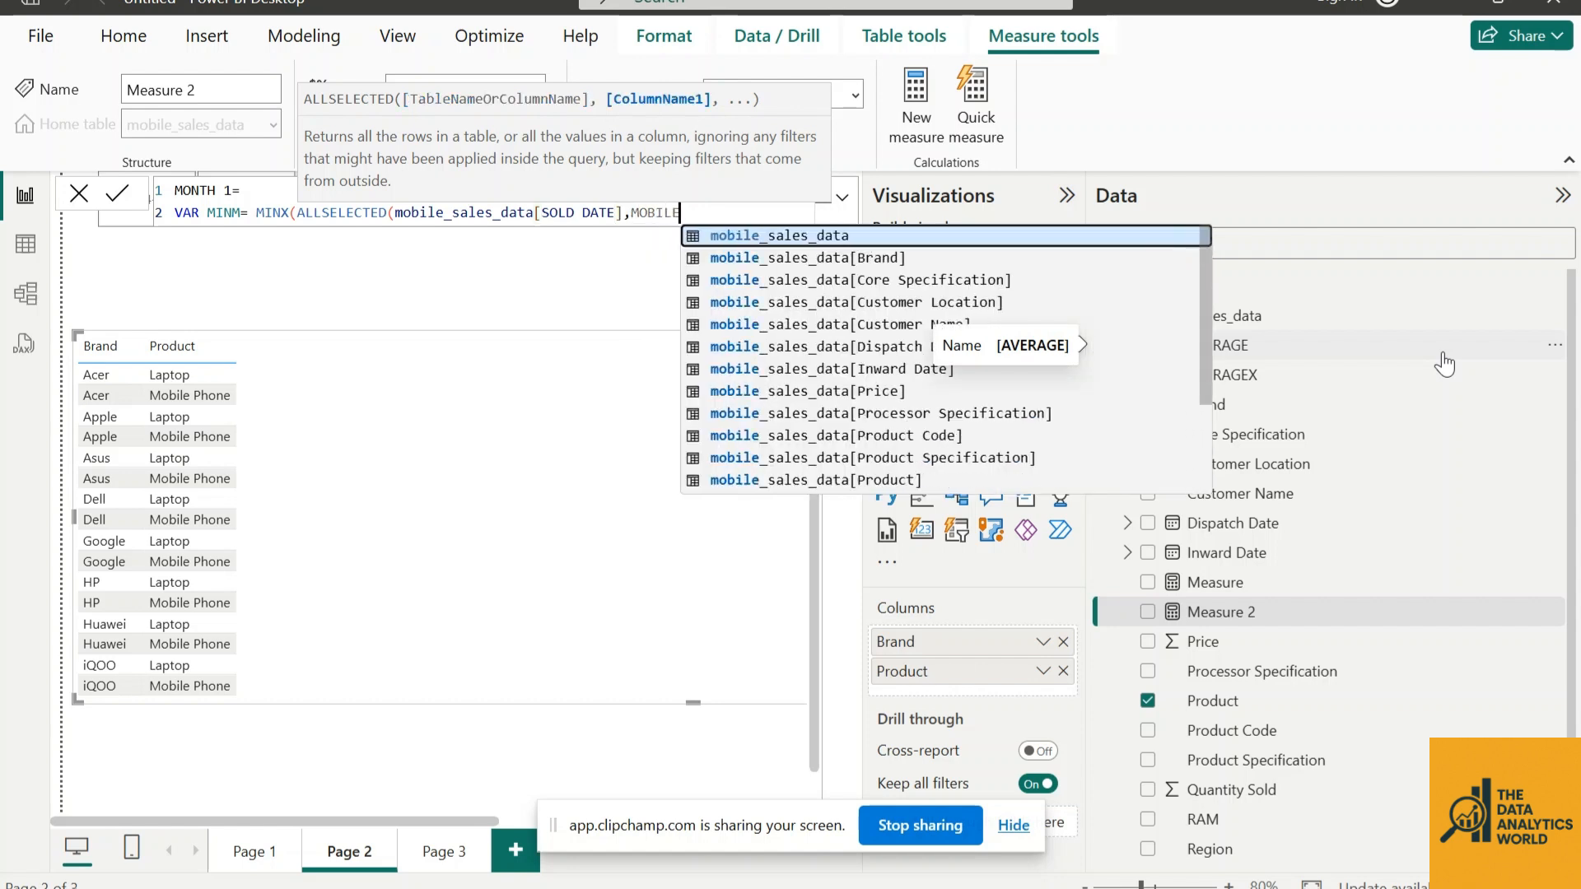
pyautogui.press('Down')
pyautogui.press('Down')
pyautogui.press('Down')
pyautogui.press('Down')
pyautogui.press('Down')
pyautogui.press('Down')
pyautogui.press('Down')
pyautogui.press('Down')
pyautogui.press('Down')
pyautogui.press('Down')
pyautogui.press('Down')
pyautogui.press('Down')
pyautogui.press('Down')
pyautogui.press('Down')
pyautogui.press('Up')
pyautogui.press('Down')
pyautogui.press('Down')
pyautogui.press('Down')
pyautogui.press('Tab')
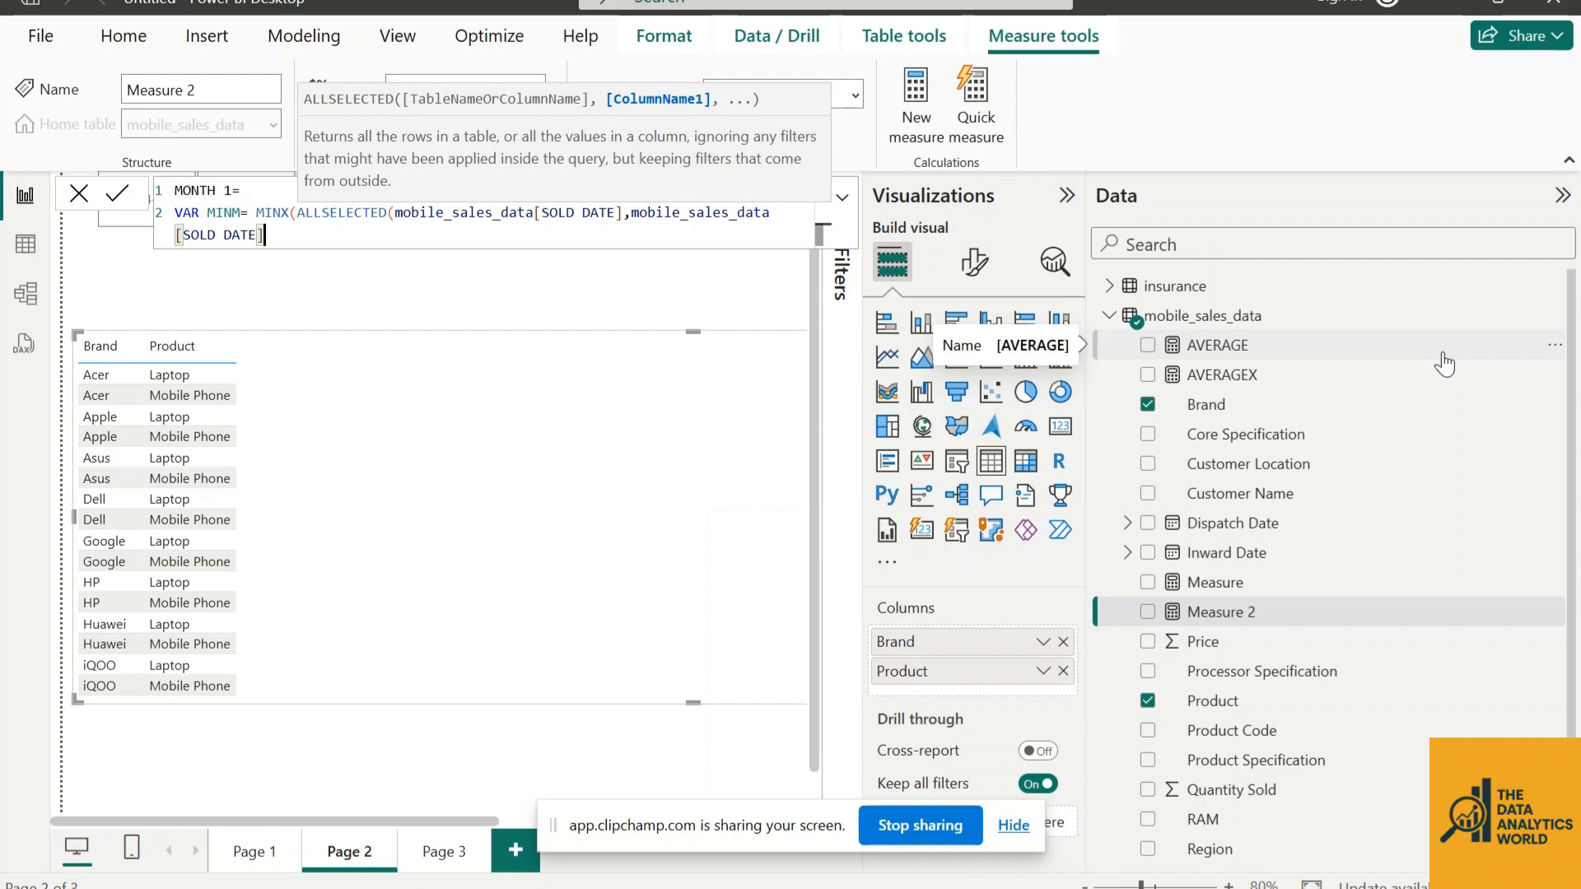
# Add a closing parenthesis after the second mobile_sales_data[SOLD DATE] reference in the MINM expression
pyautogui.write(')')
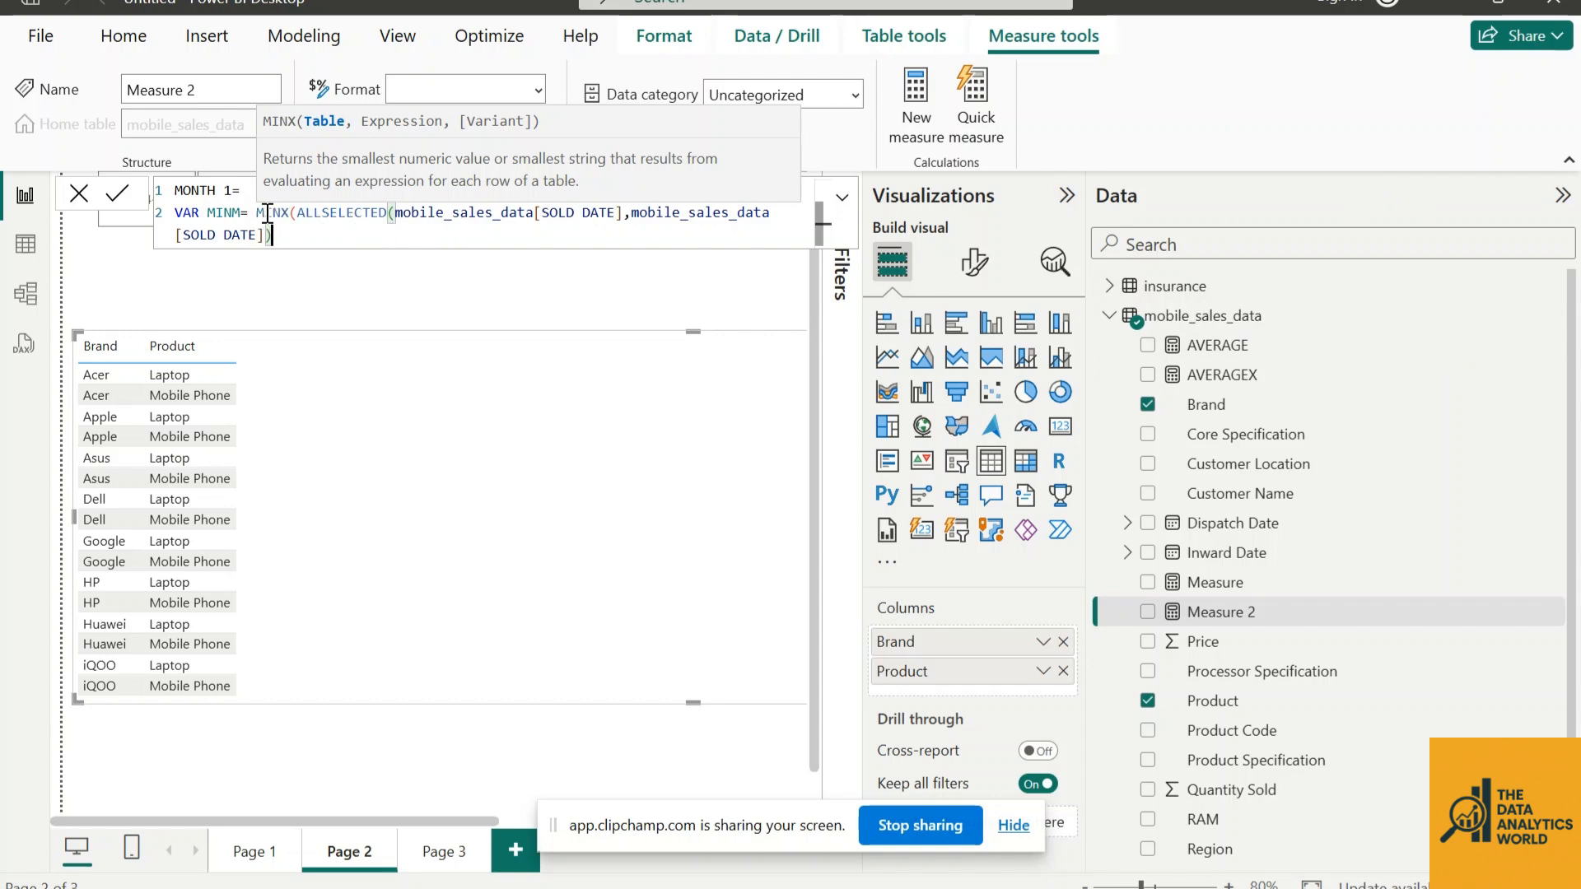
pyautogui.moveTo(256, 213); pyautogui.dragTo(275, 212)
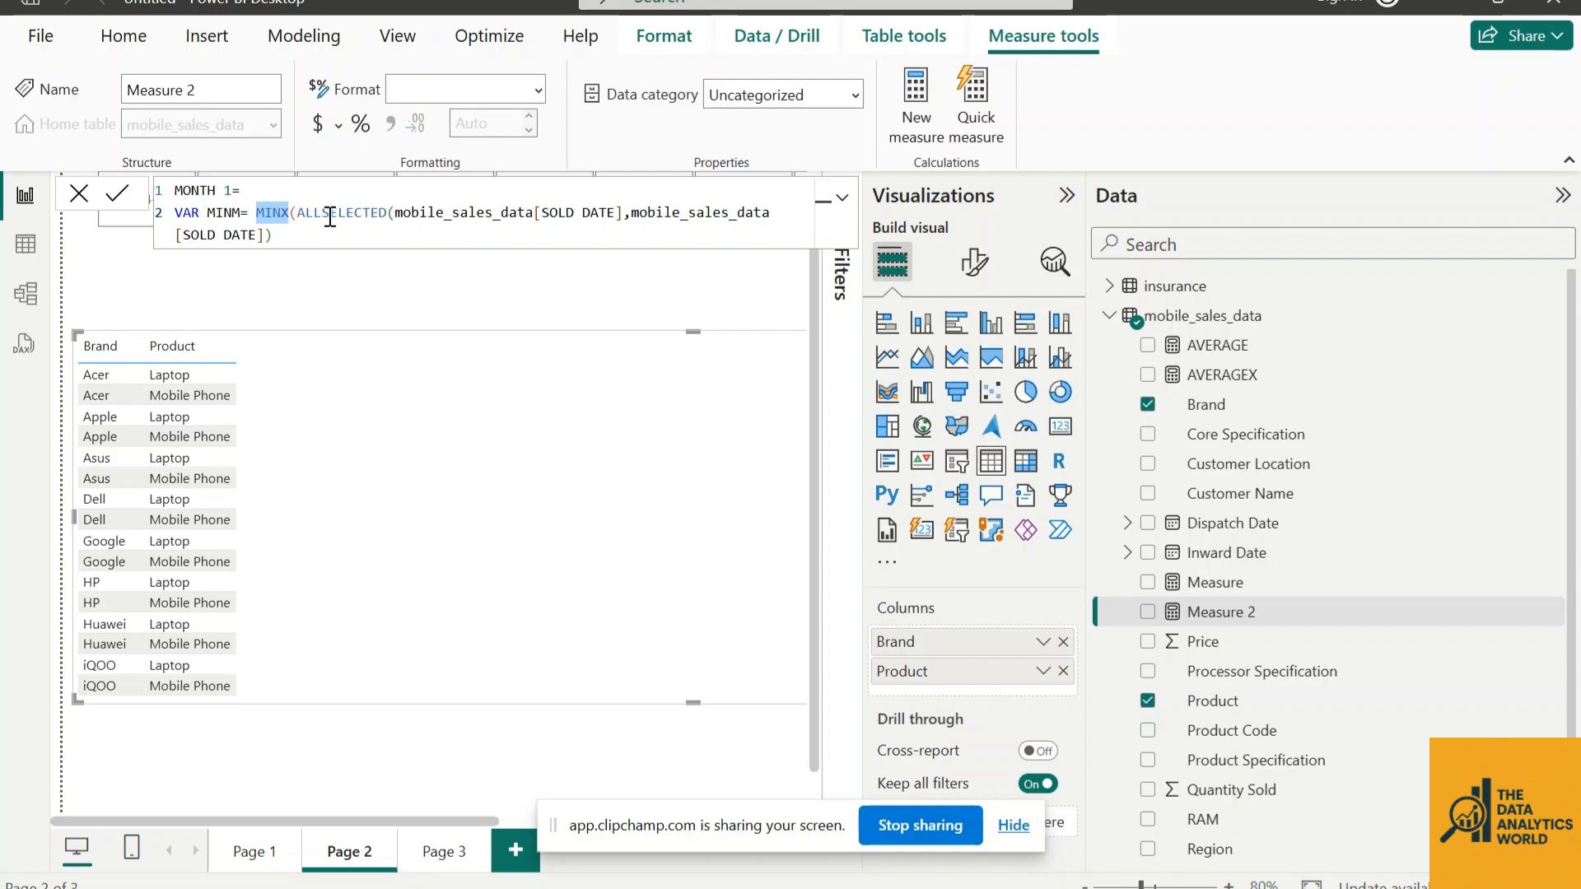
pyautogui.hotkey('ctrl', 'shift', 'End')
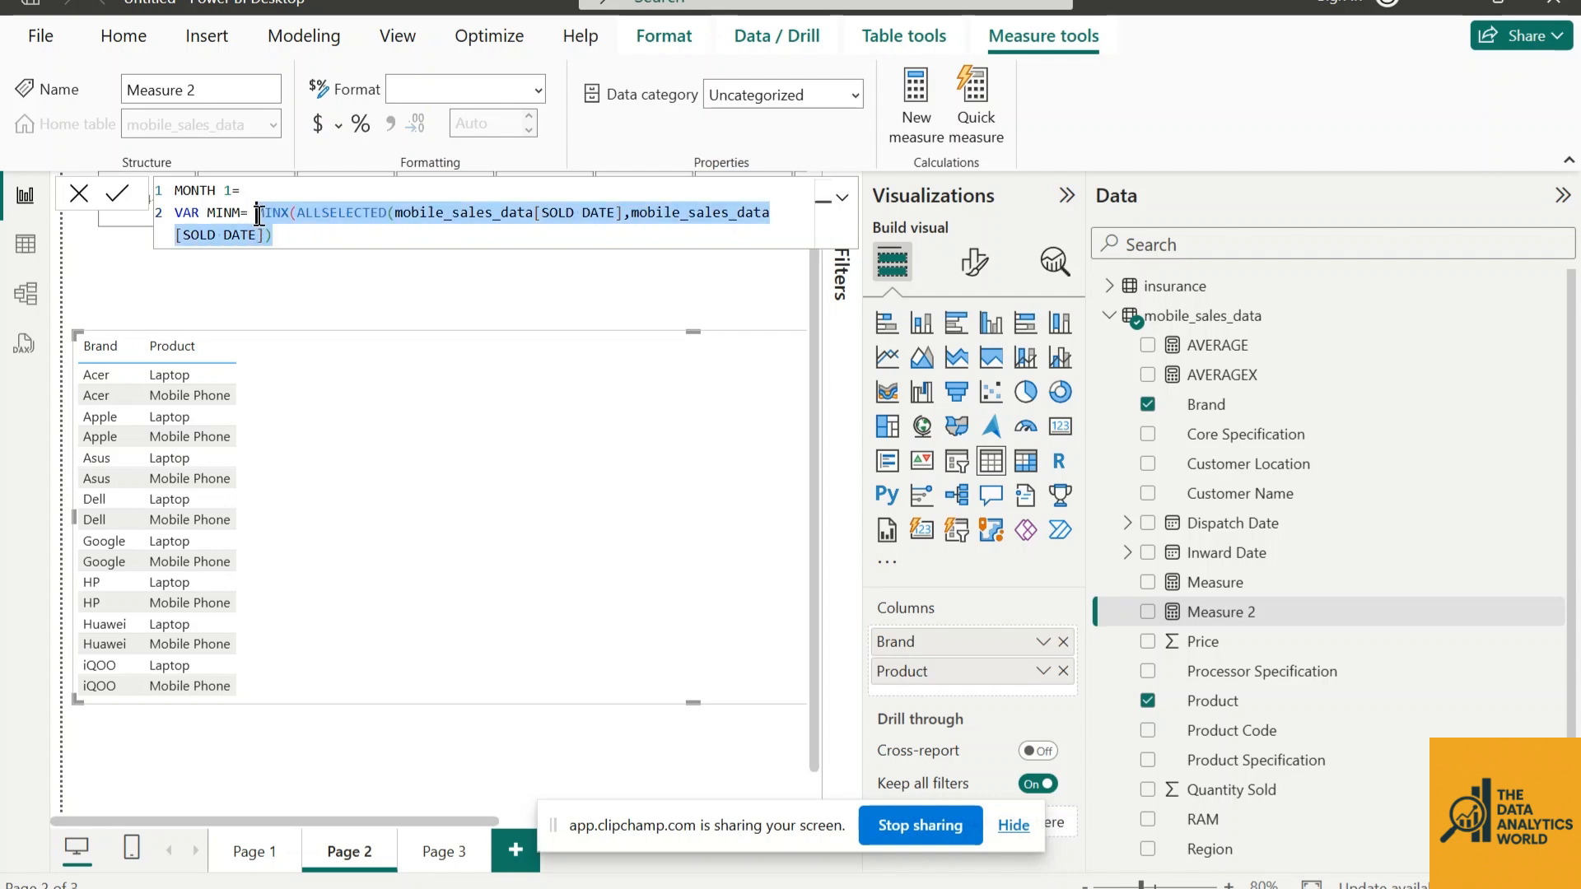
pyautogui.click(278, 234)
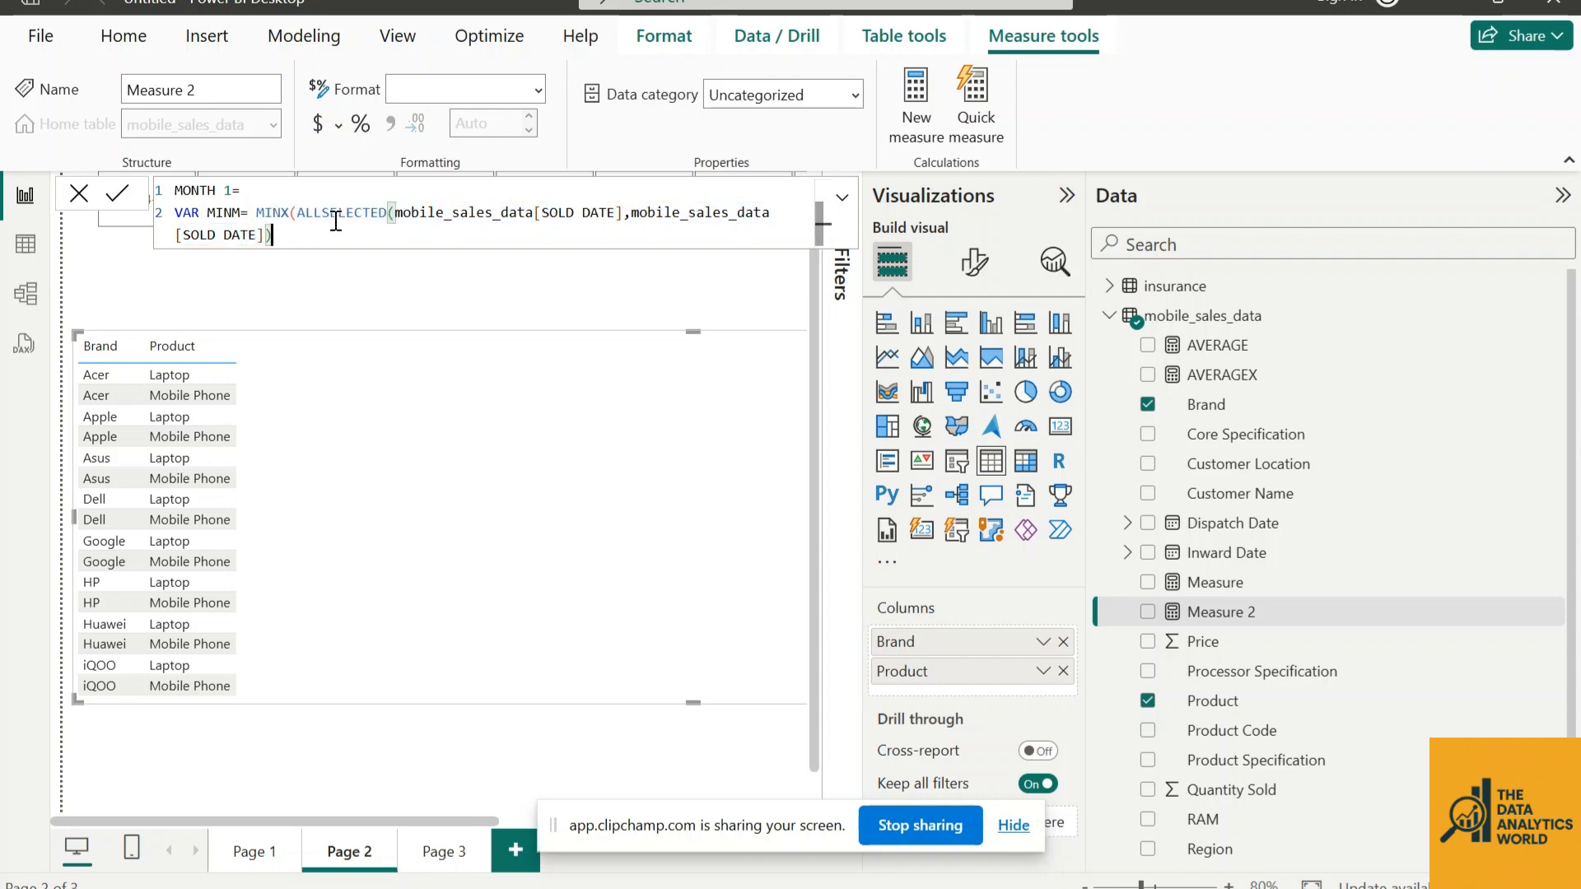
pyautogui.moveTo(399, 212); pyautogui.dragTo(626, 218)
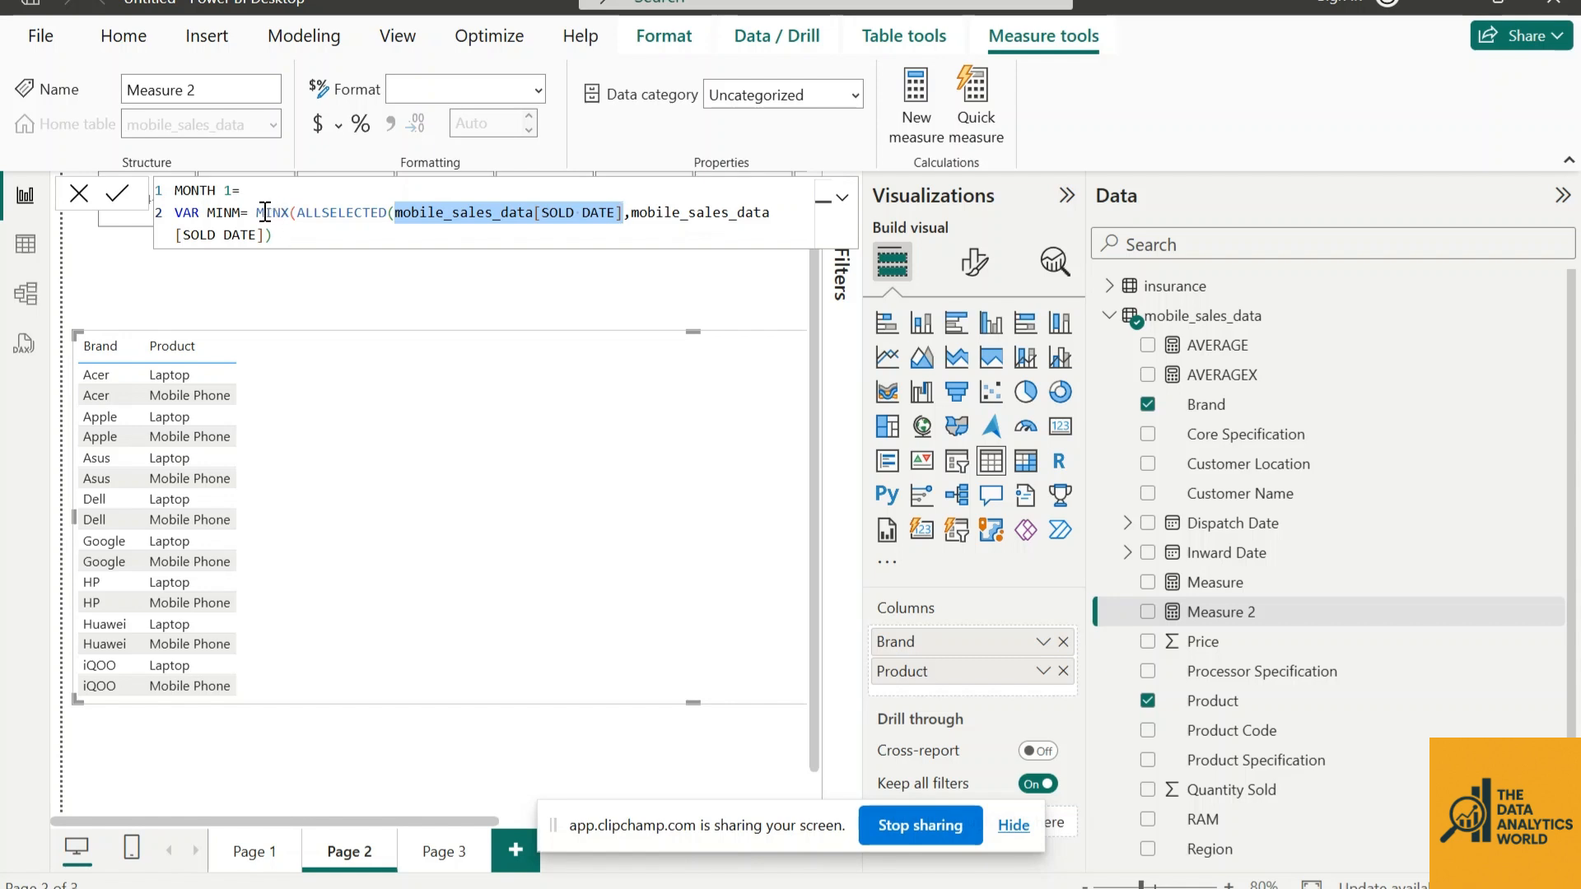
pyautogui.click(280, 236)
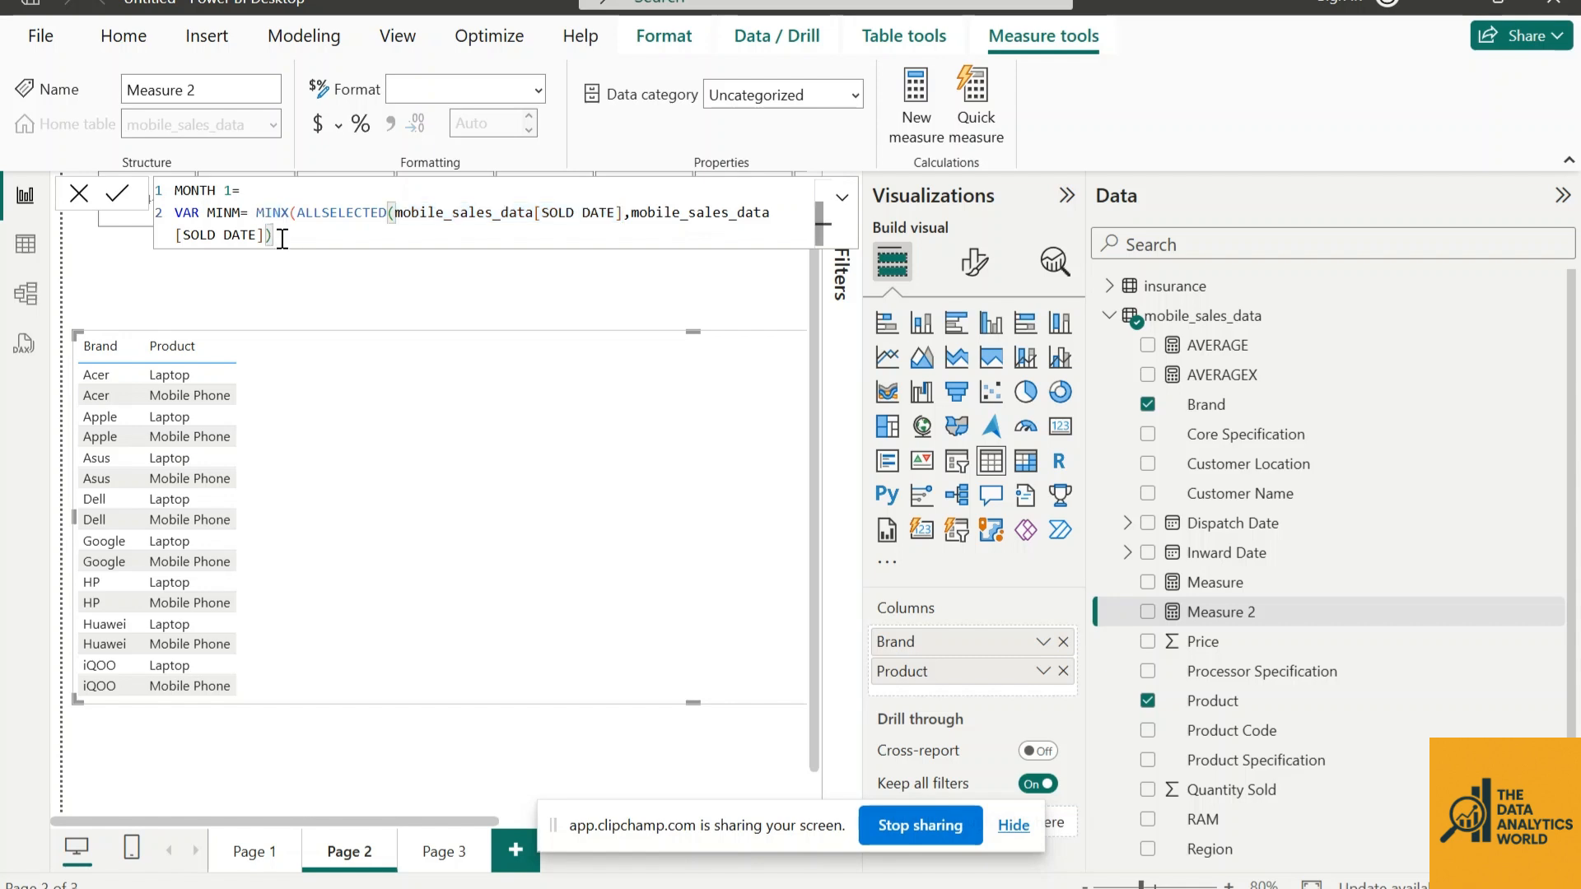
# Add RETURN and CALCULATE on separate new lines, and close ALLSELECTED directly after the first mobile_sales_data[SOLD DATE] reference
pyautogui.hotkey('shift', 'Return')
pyautogui.write('RETURN')
pyautogui.hotkey('shift', 'Return')
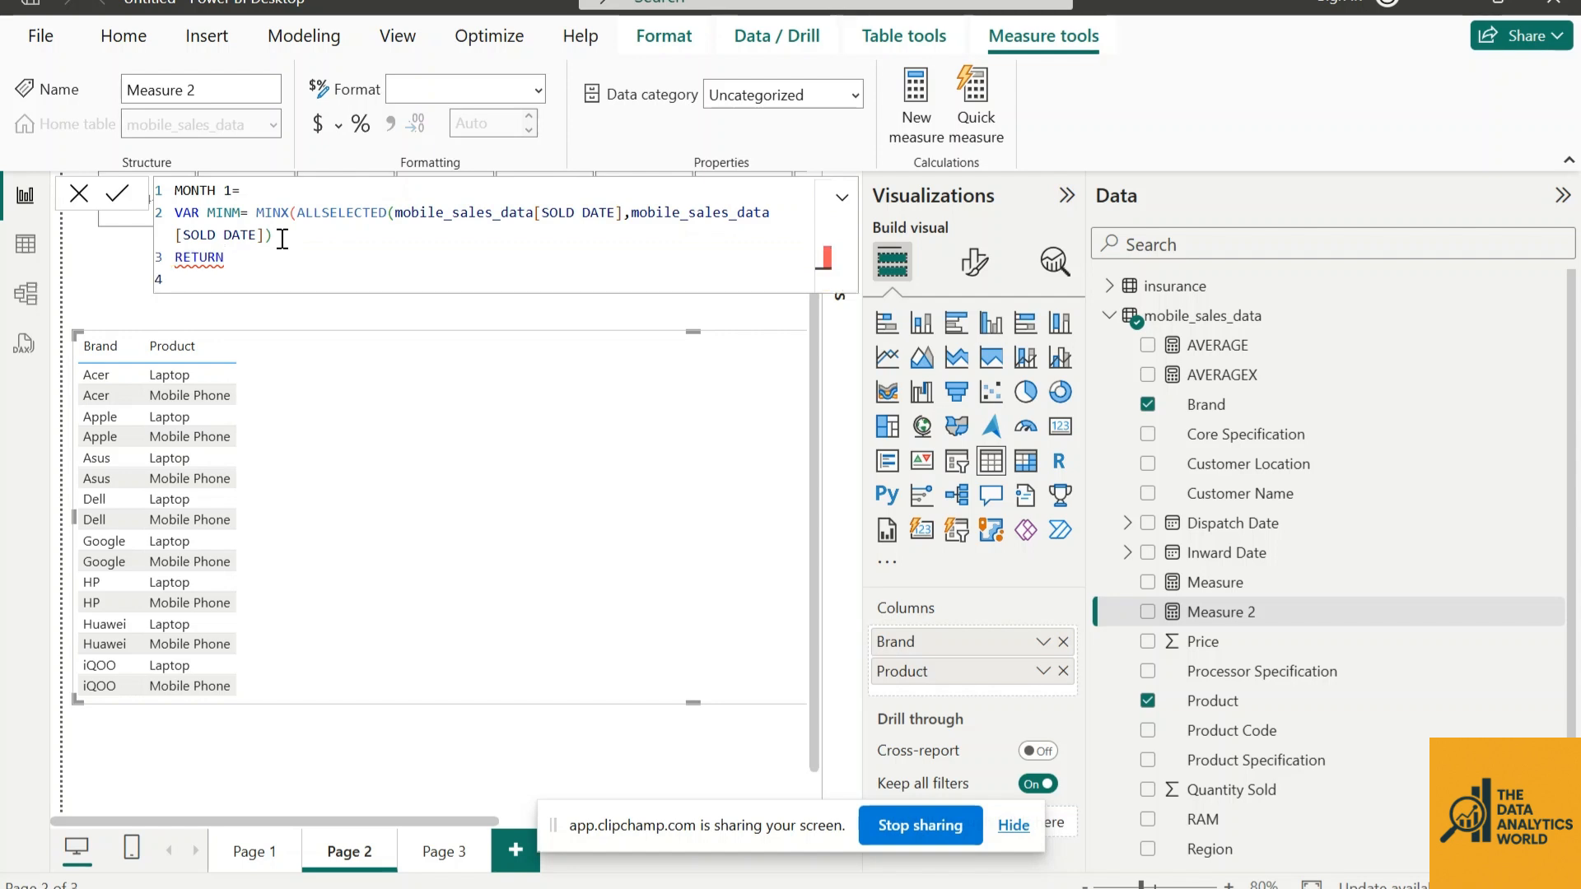
pyautogui.write('CALCULATE')
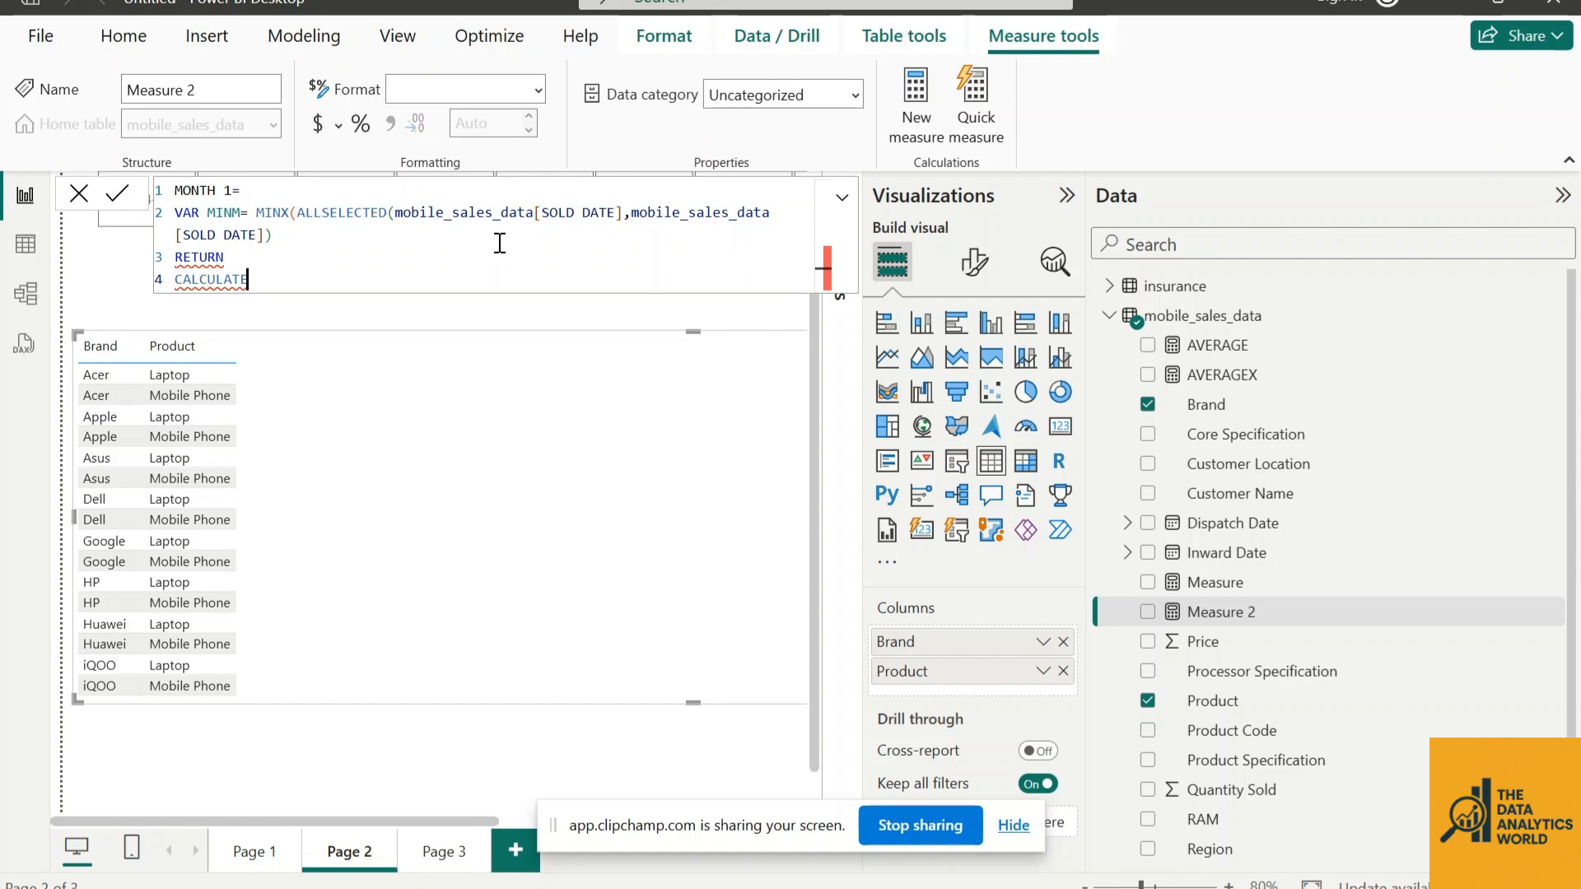
pyautogui.click(626, 212)
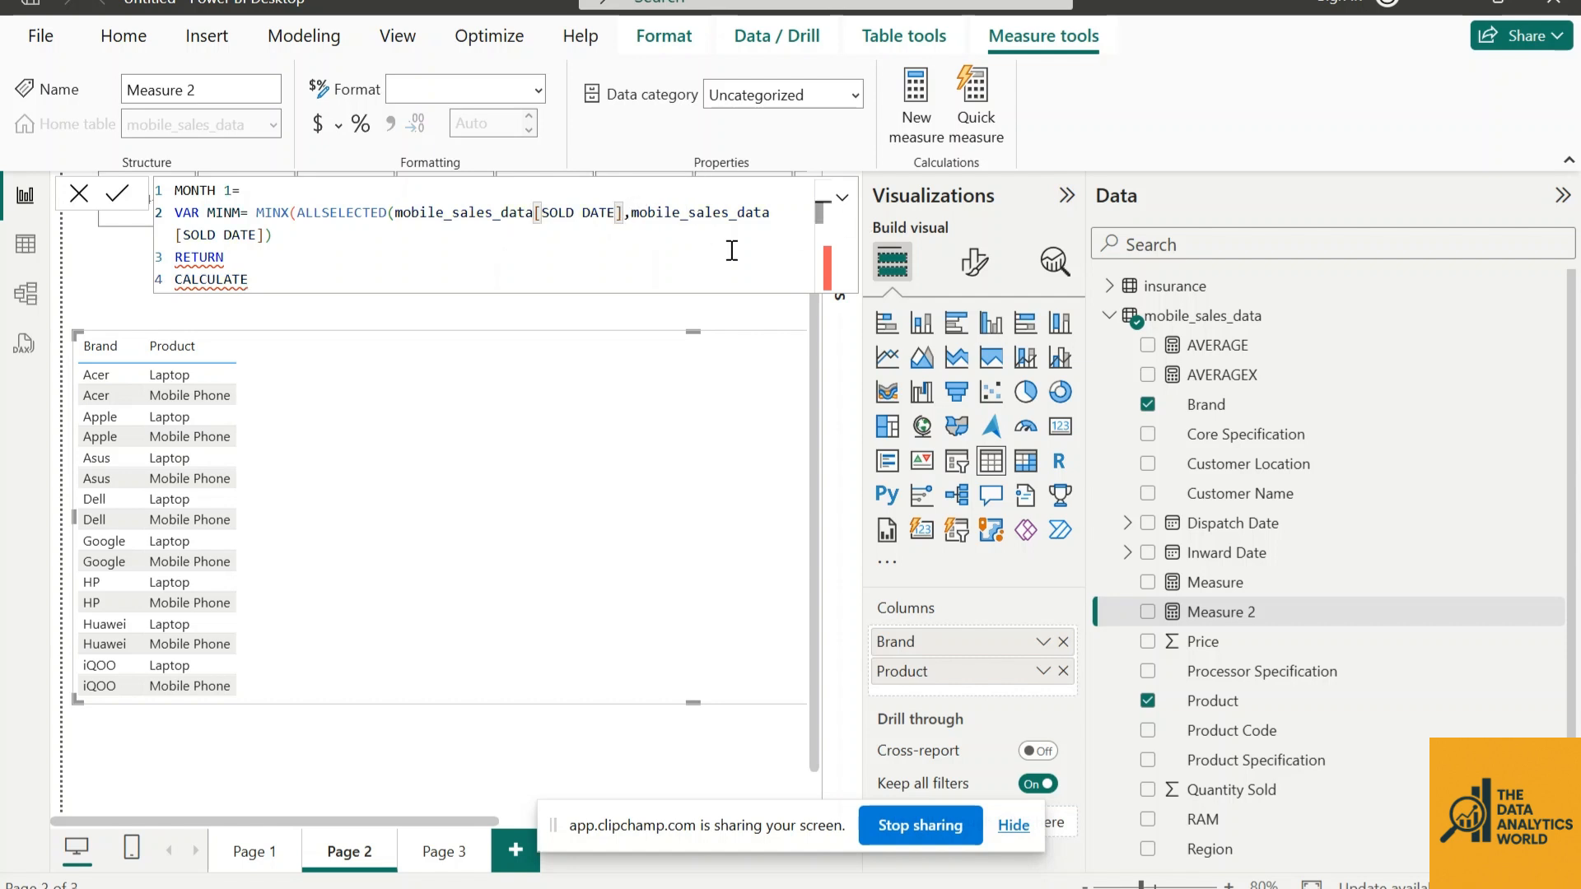
pyautogui.write(')')
# Give CALCULATE the expression SUM(mobile_sales_data[Quantity Sold]) followed by a comma
pyautogui.click(293, 277)
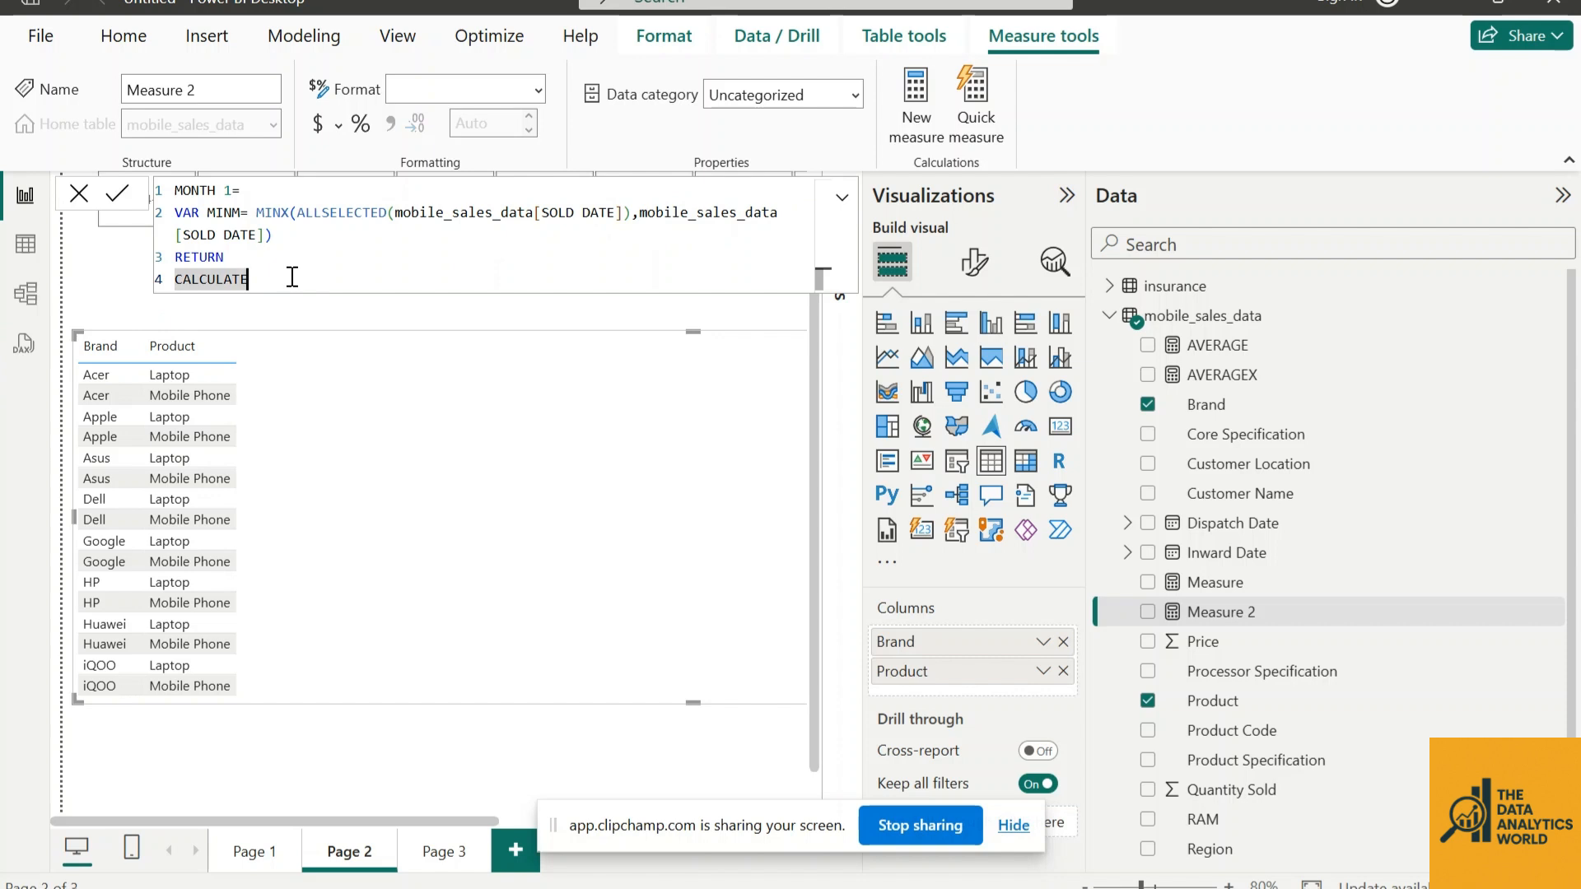
pyautogui.write('(')
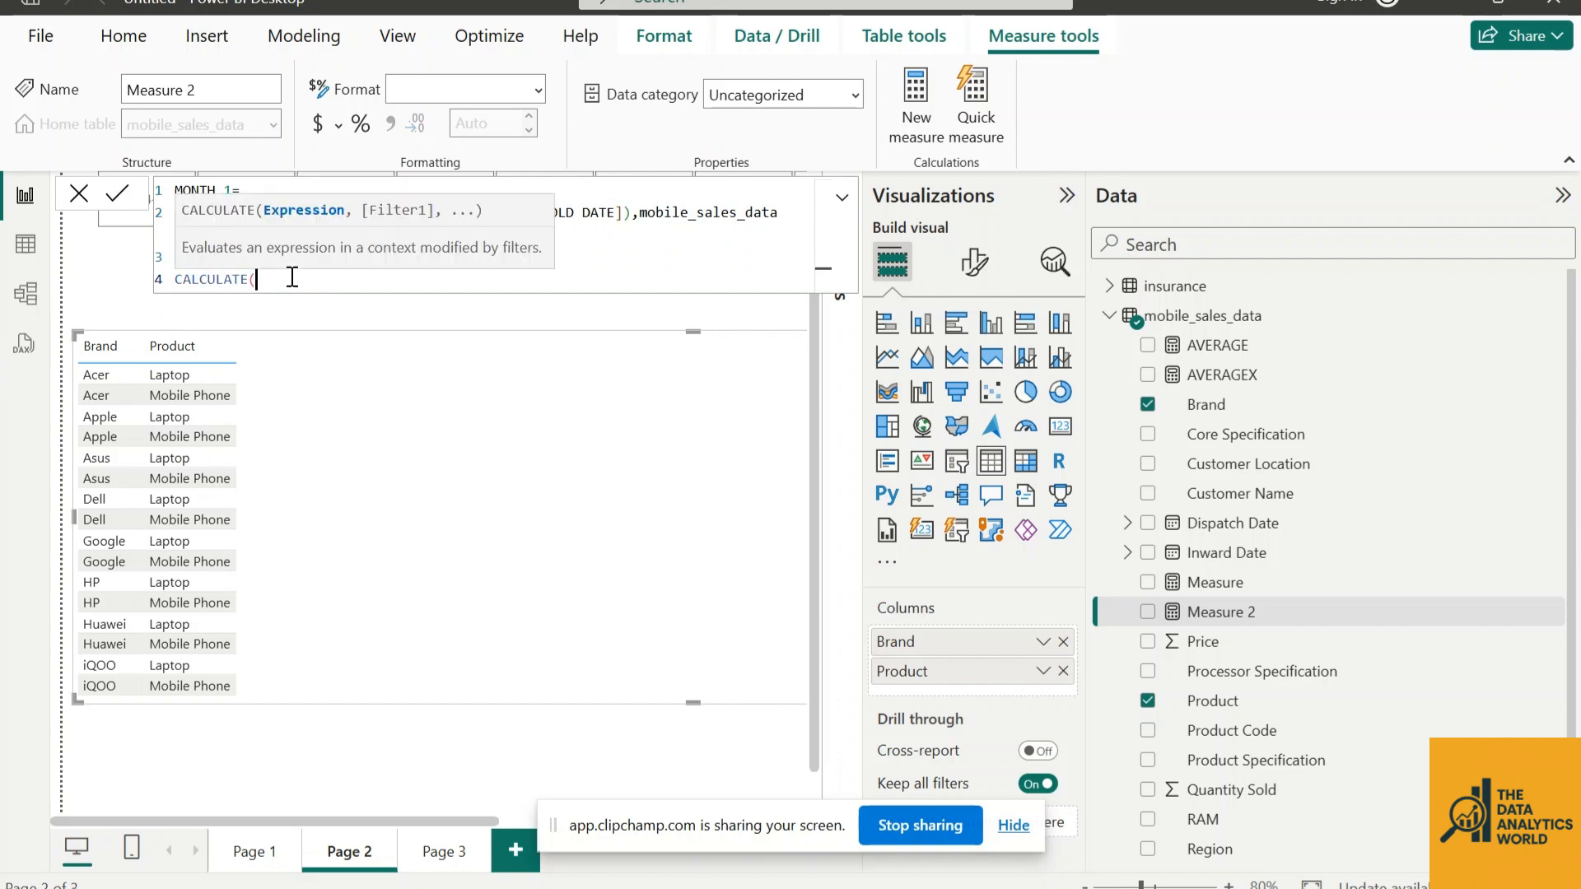
pyautogui.write('SUM(')
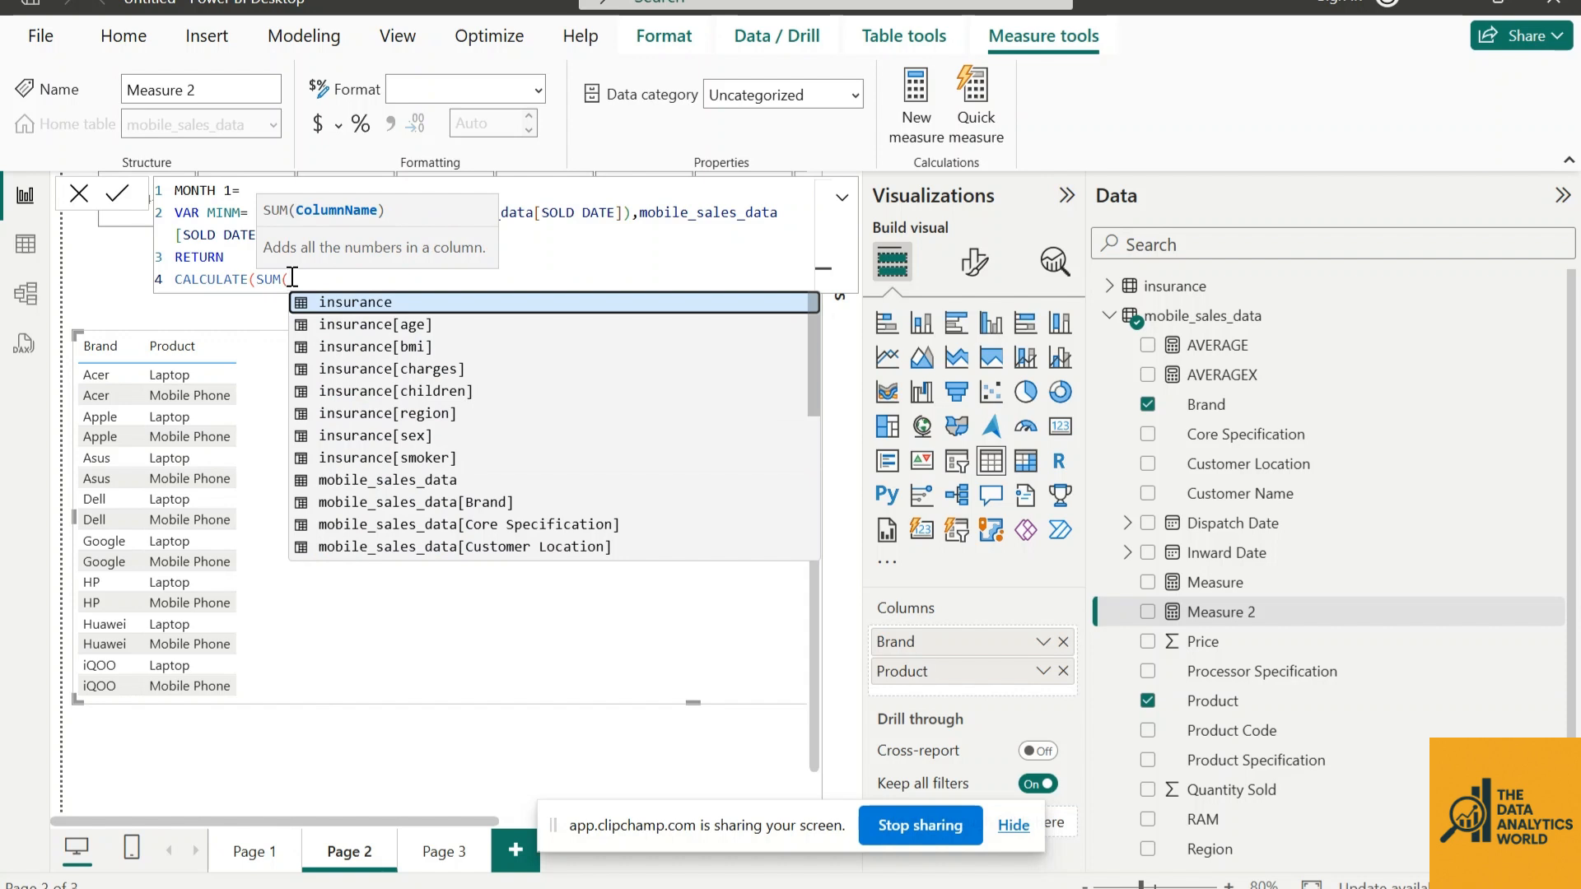
pyautogui.press('Down')
pyautogui.press('Down')
pyautogui.press('Down')
pyautogui.press('Down')
pyautogui.press('Down')
pyautogui.press('Down')
pyautogui.press('Down')
pyautogui.press('Down')
pyautogui.press('Down')
pyautogui.press('Down')
pyautogui.press('Down')
pyautogui.press('Down')
pyautogui.press('Down')
pyautogui.press('Down')
pyautogui.press('Down')
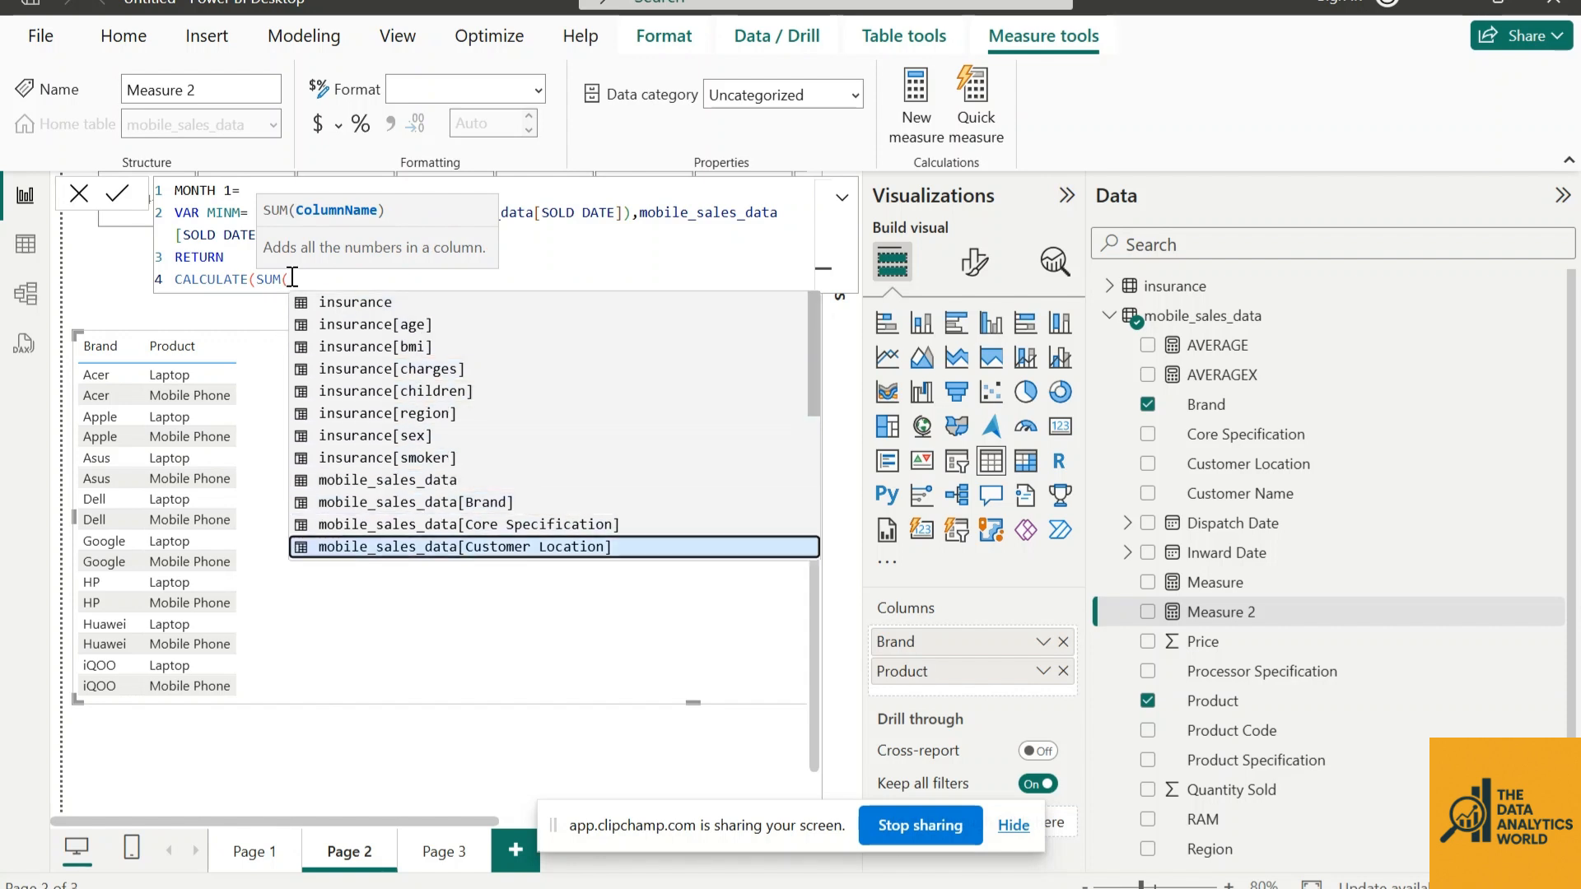
pyautogui.press('Down')
pyautogui.press('Down')
pyautogui.press('Down')
pyautogui.press('Down')
pyautogui.press('Down')
pyautogui.press('Down')
pyautogui.press('Up')
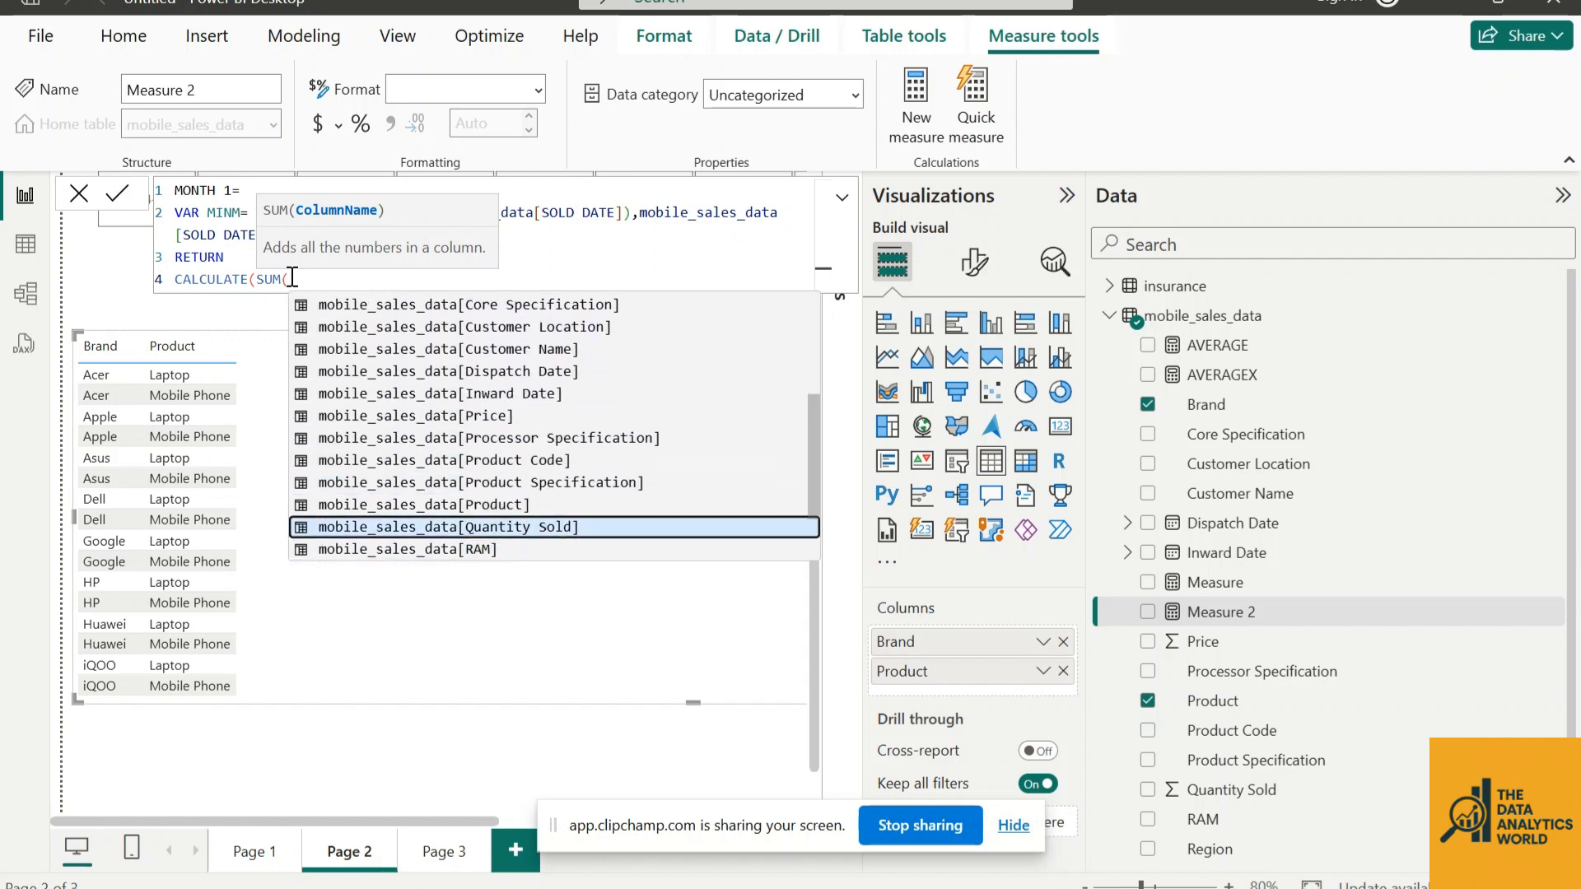
pyautogui.press('Tab')
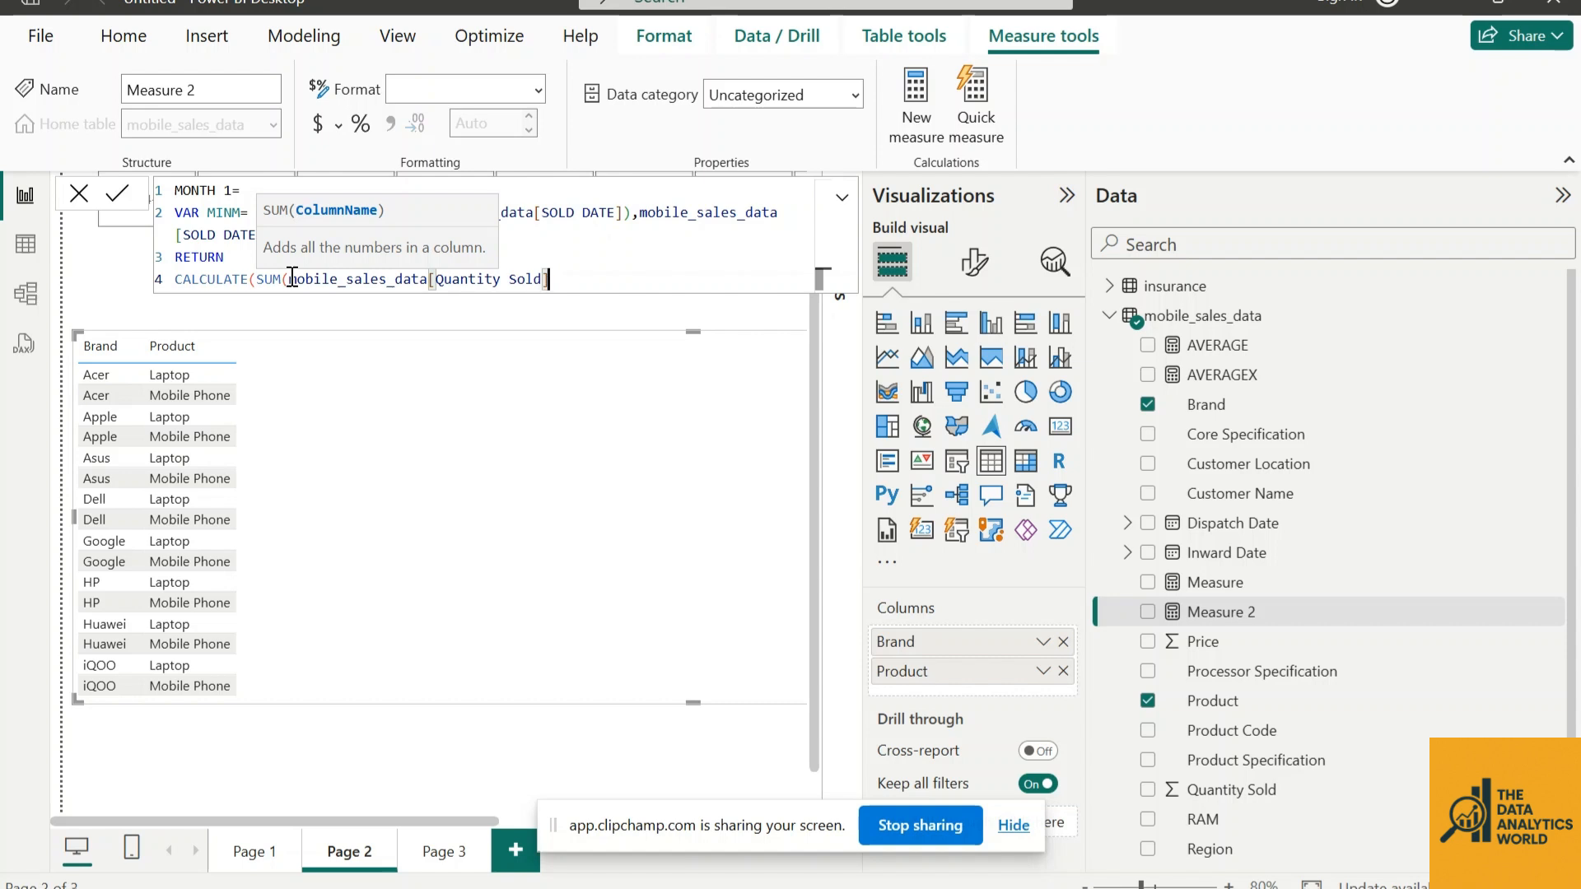
pyautogui.write('),')
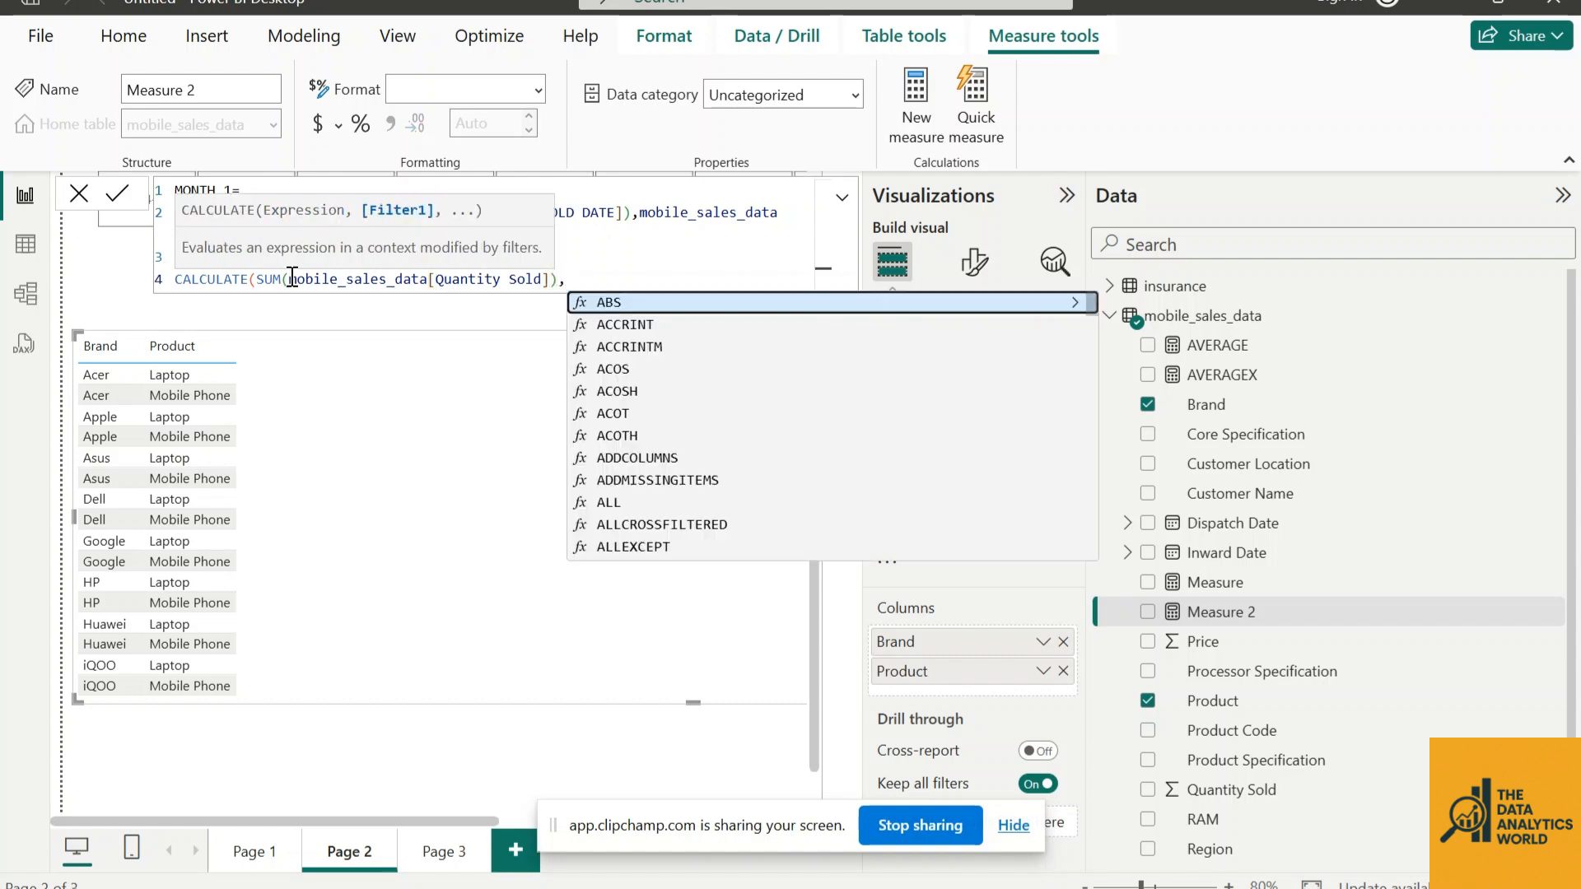
# Enter mobile_sales_data[SOLD DATE] as the column of the CALCULATE filter
pyautogui.write('MO')
pyautogui.press('Down')
pyautogui.press('Down')
pyautogui.press('Down')
pyautogui.press('Down')
pyautogui.press('Down')
pyautogui.press('Down')
pyautogui.press('Down')
pyautogui.press('Down')
pyautogui.press('Down')
pyautogui.press('Down')
pyautogui.press('Down')
pyautogui.press('Down')
pyautogui.press('Down')
pyautogui.press('Down')
pyautogui.press('Down')
pyautogui.press('Down')
pyautogui.press('Down')
pyautogui.press('Down')
pyautogui.press('Down')
pyautogui.press('Down')
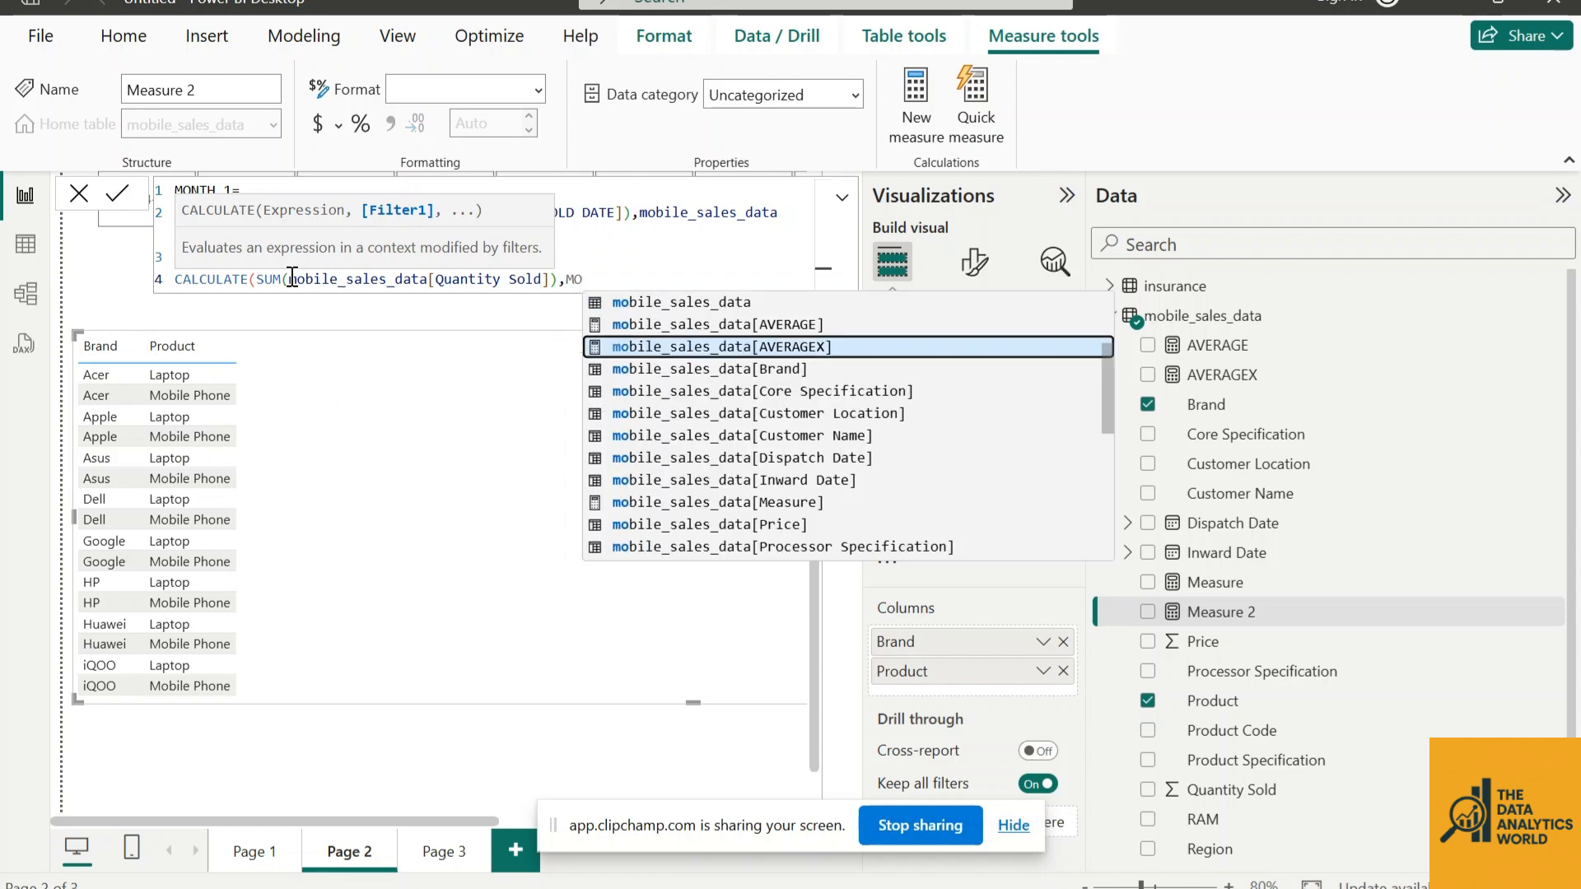
pyautogui.press('Up')
pyautogui.press('Up')
pyautogui.press('Tab')
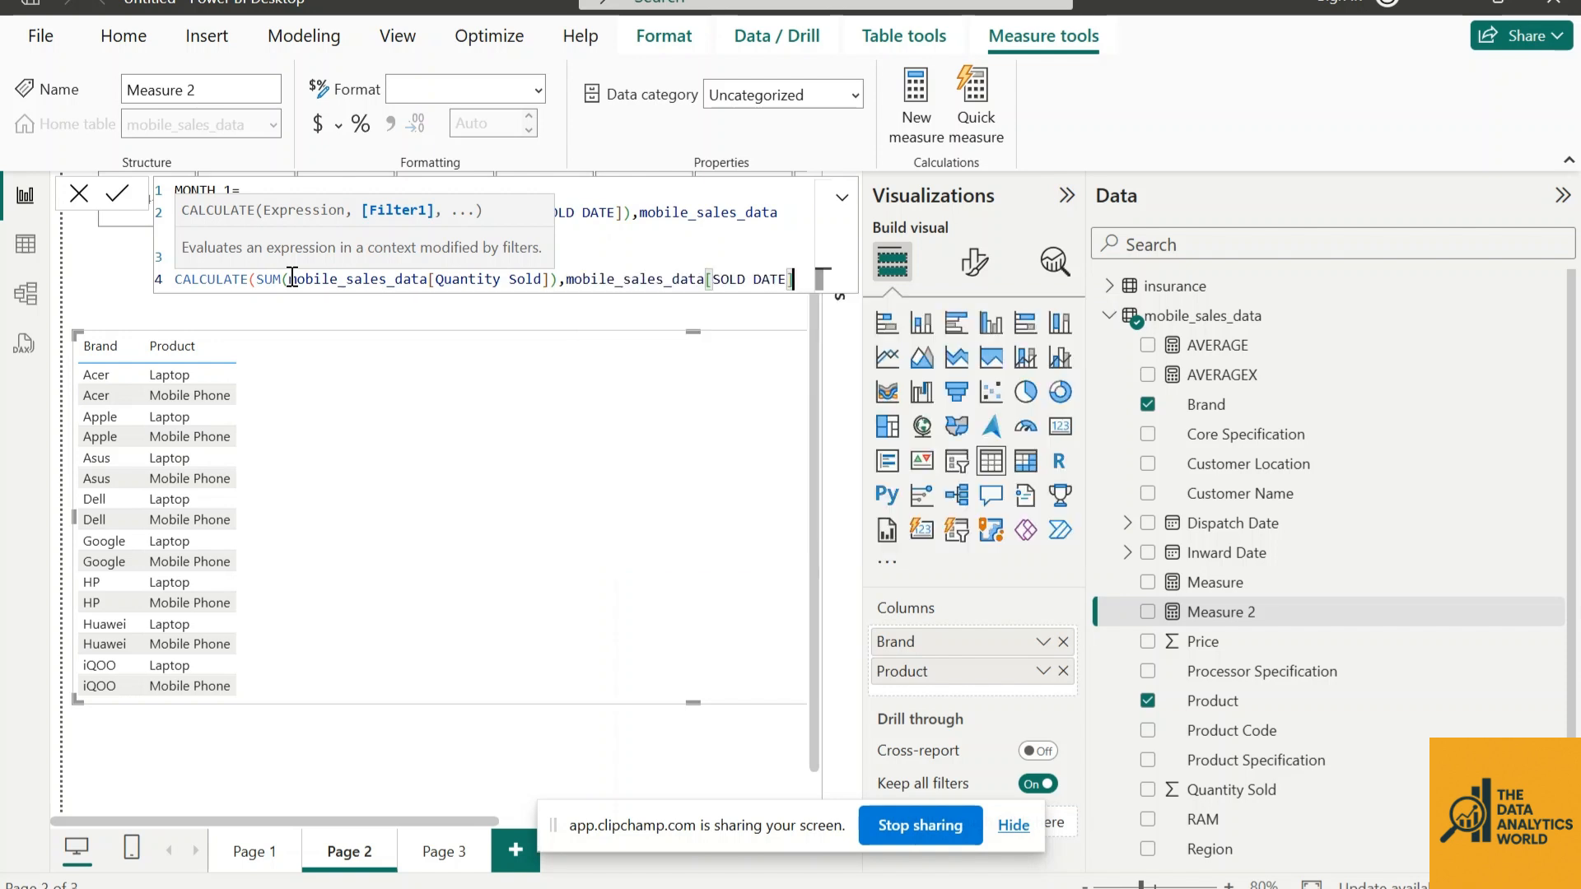
# Complete the filter condition with =MINM, close CALCULATE and commit the MONTH 1 measure
pyautogui.write('+')
pyautogui.write('MIN')
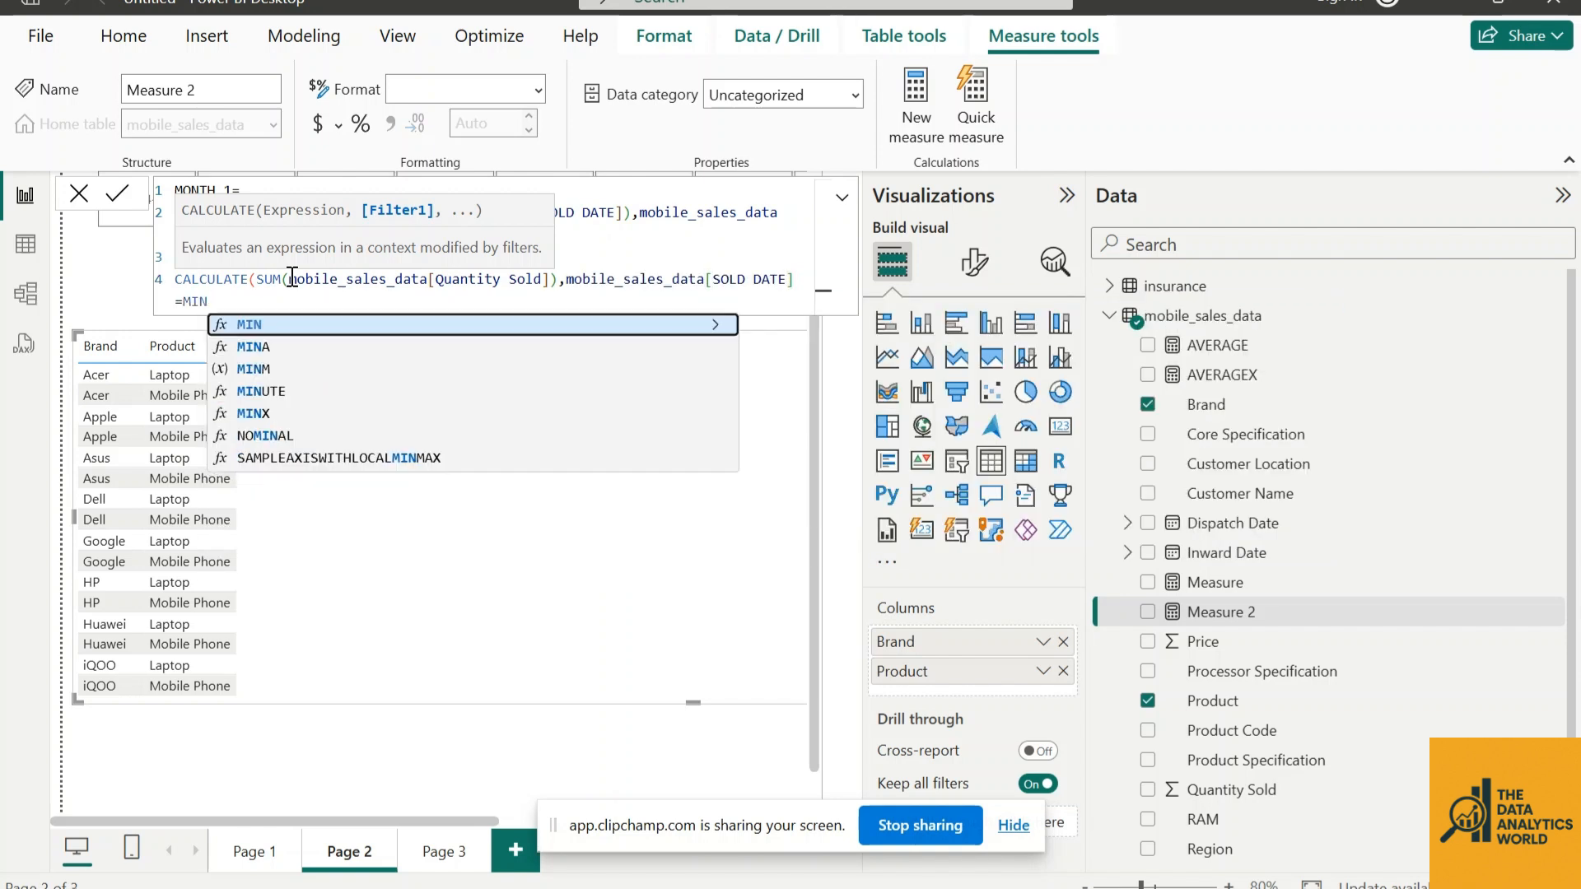
pyautogui.write('M')
pyautogui.press('Escape')
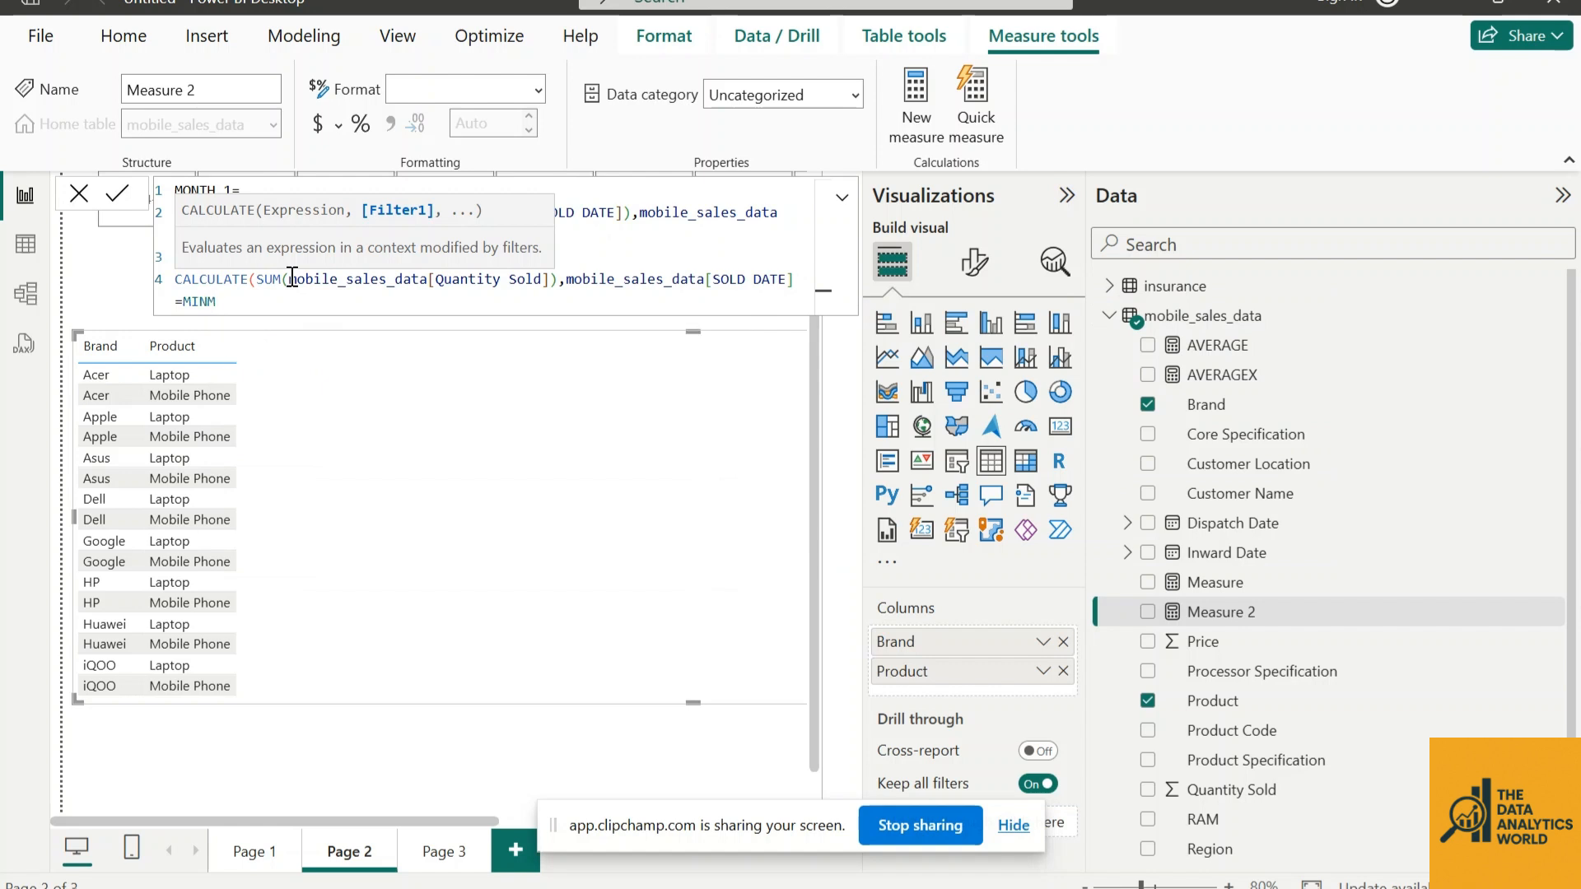
pyautogui.write(')')
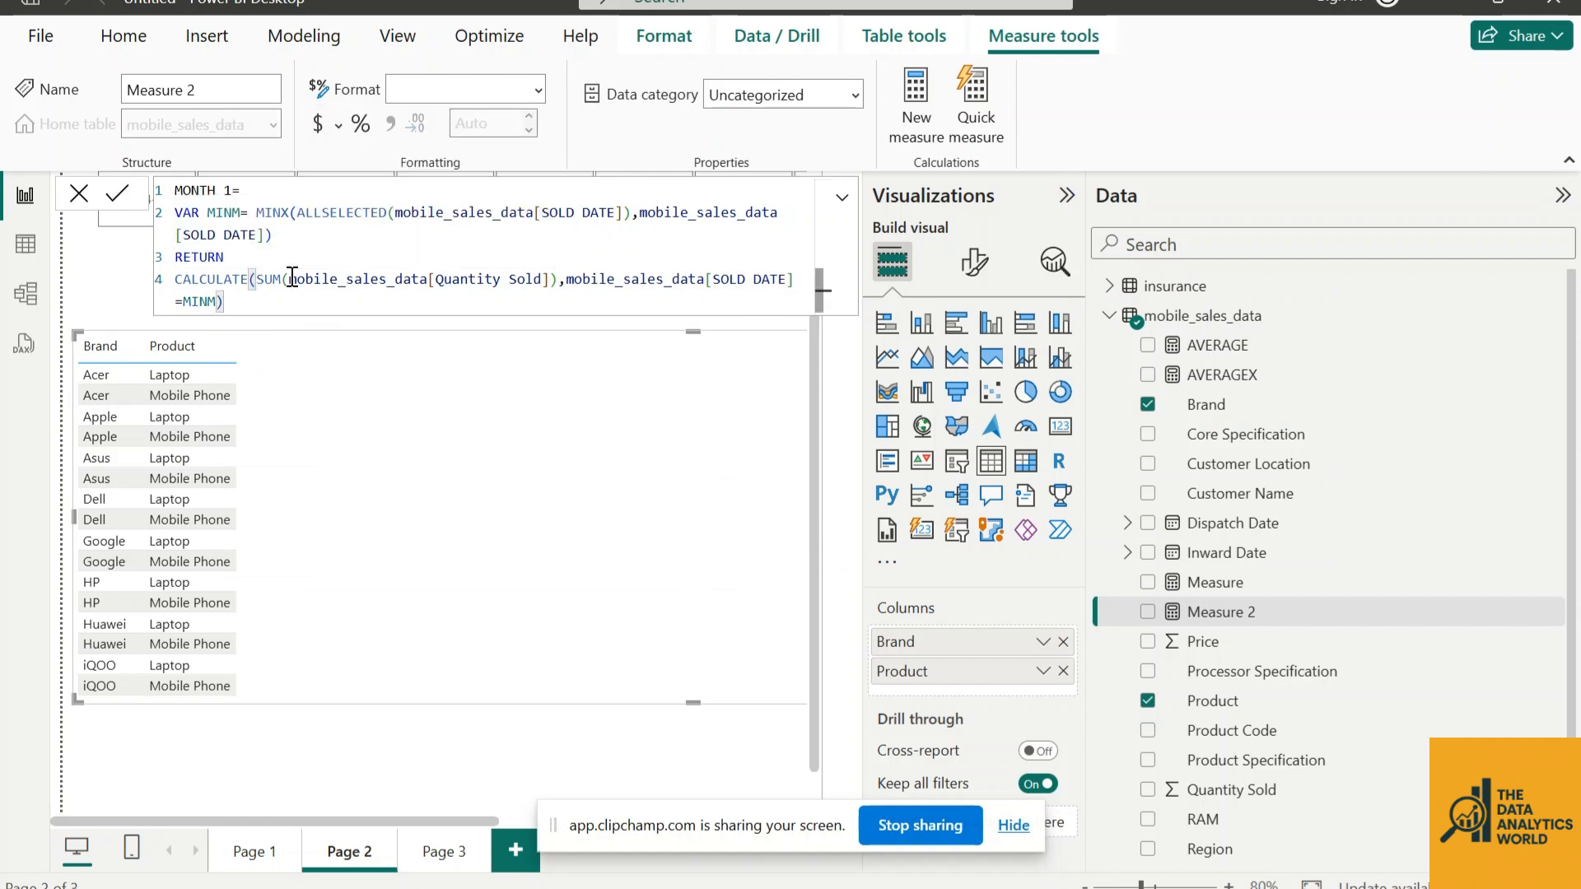
pyautogui.press('Return')
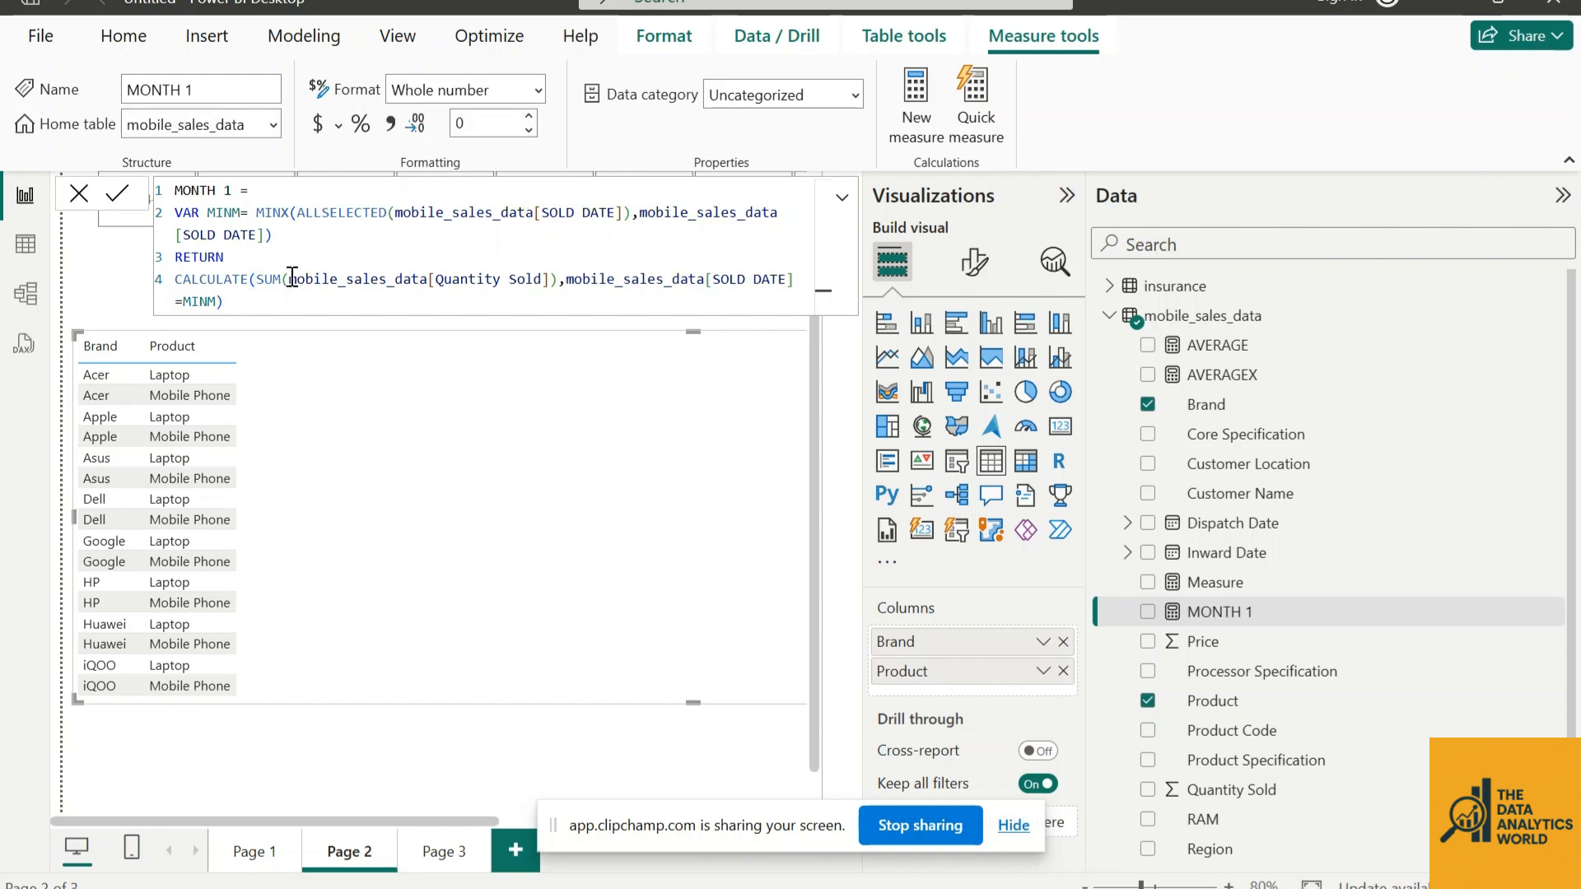
# Copy the whole MONTH 1 formula into a new measure in the mobile_sales_data table
pyautogui.hotkey('ctrl', 'a')
pyautogui.hotkey('ctrl', 'c')
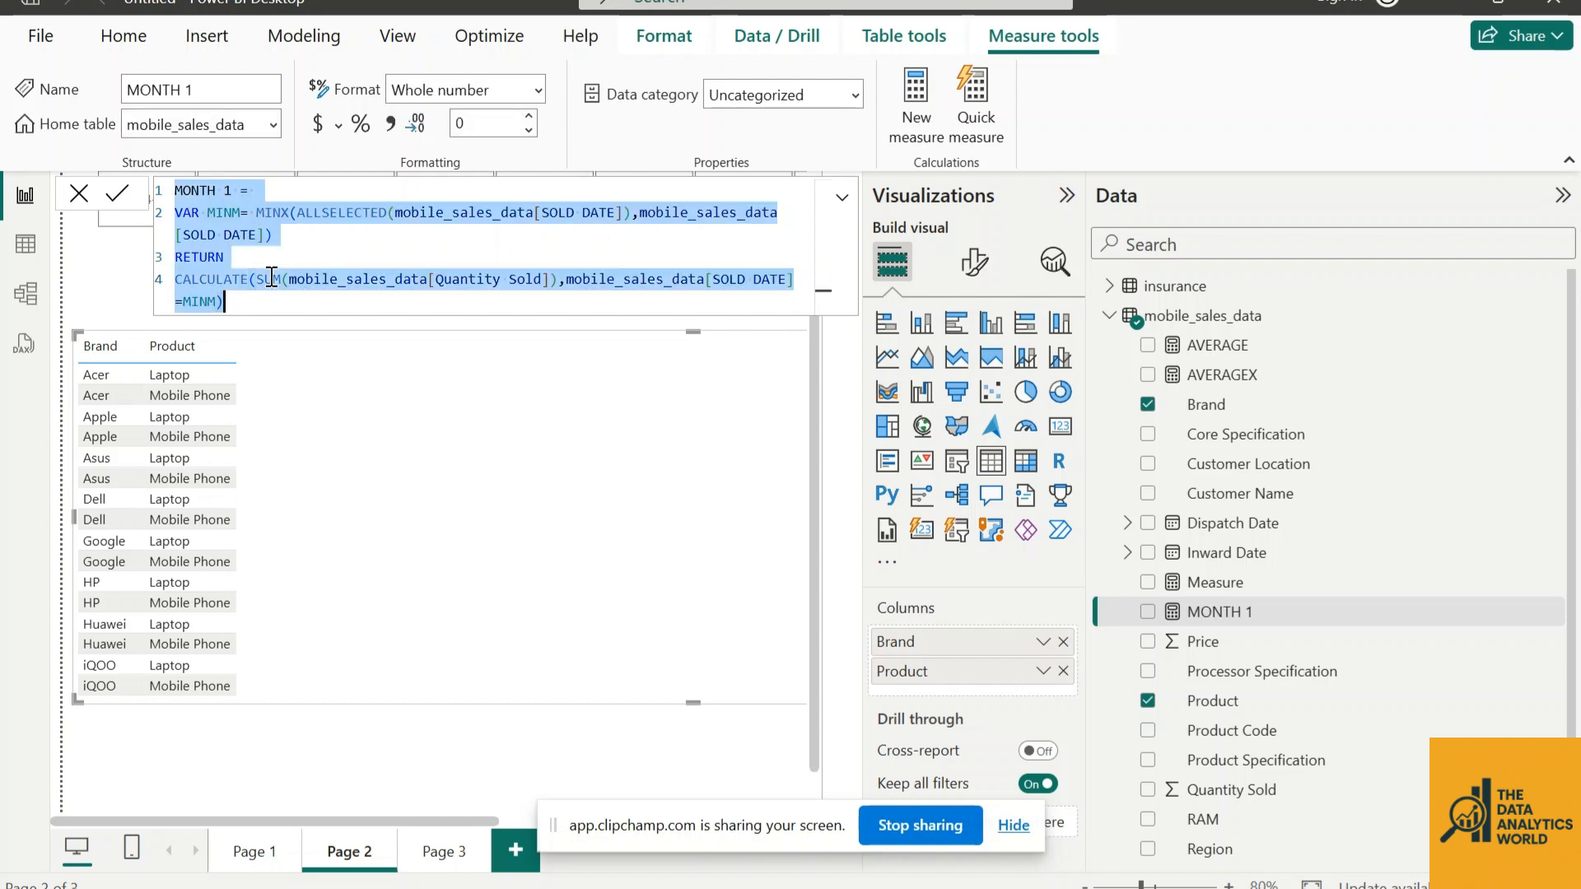
pyautogui.click(1554, 318)
pyautogui.click(1470, 355)
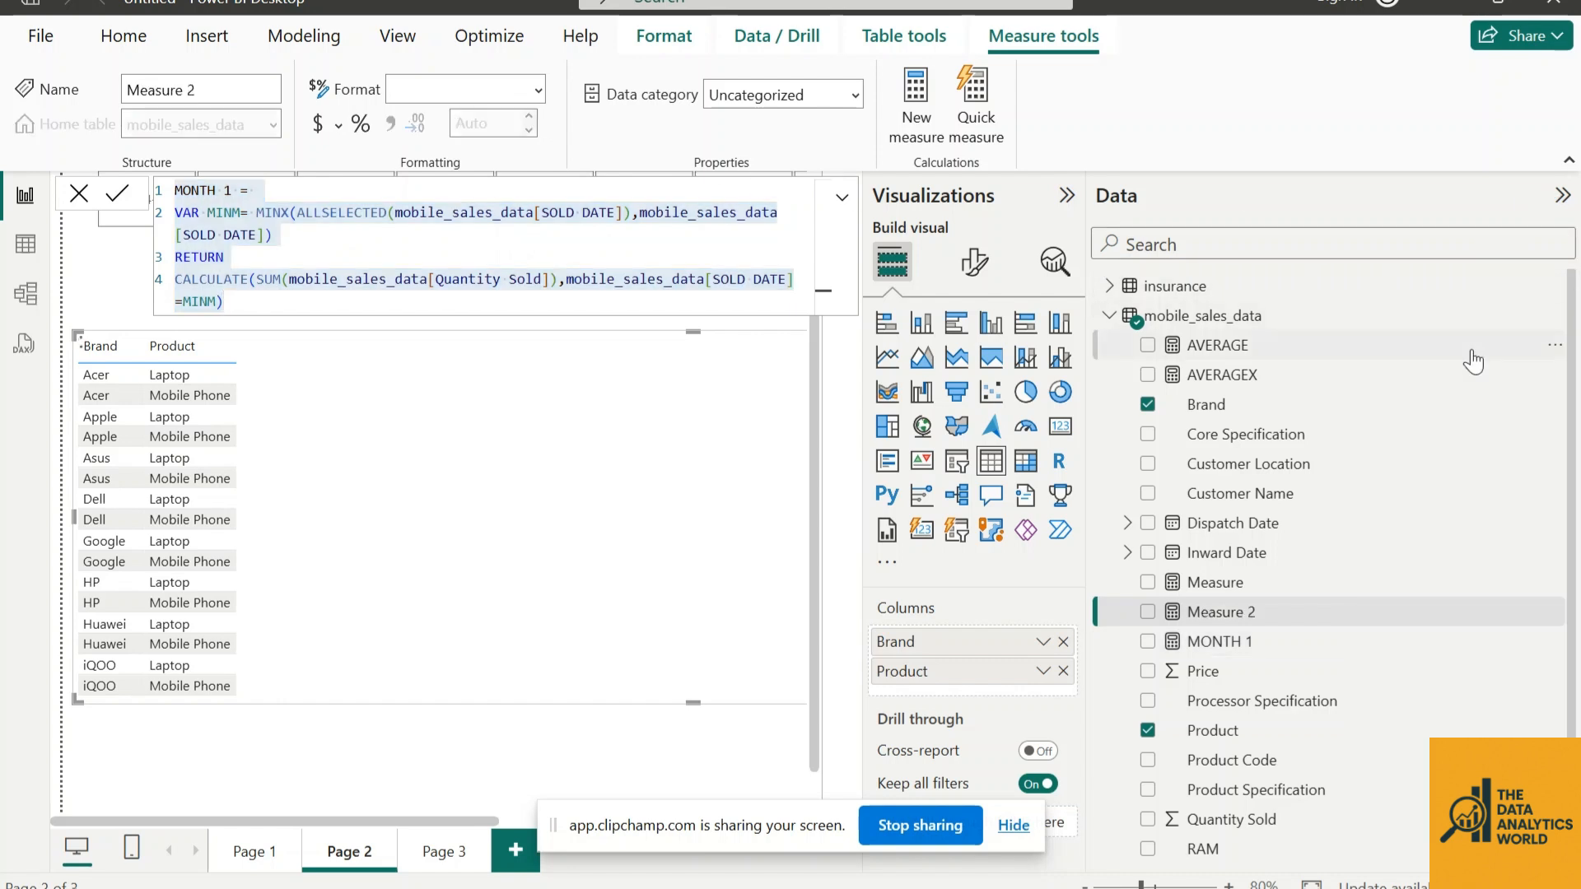
pyautogui.hotkey('ctrl', 'v')
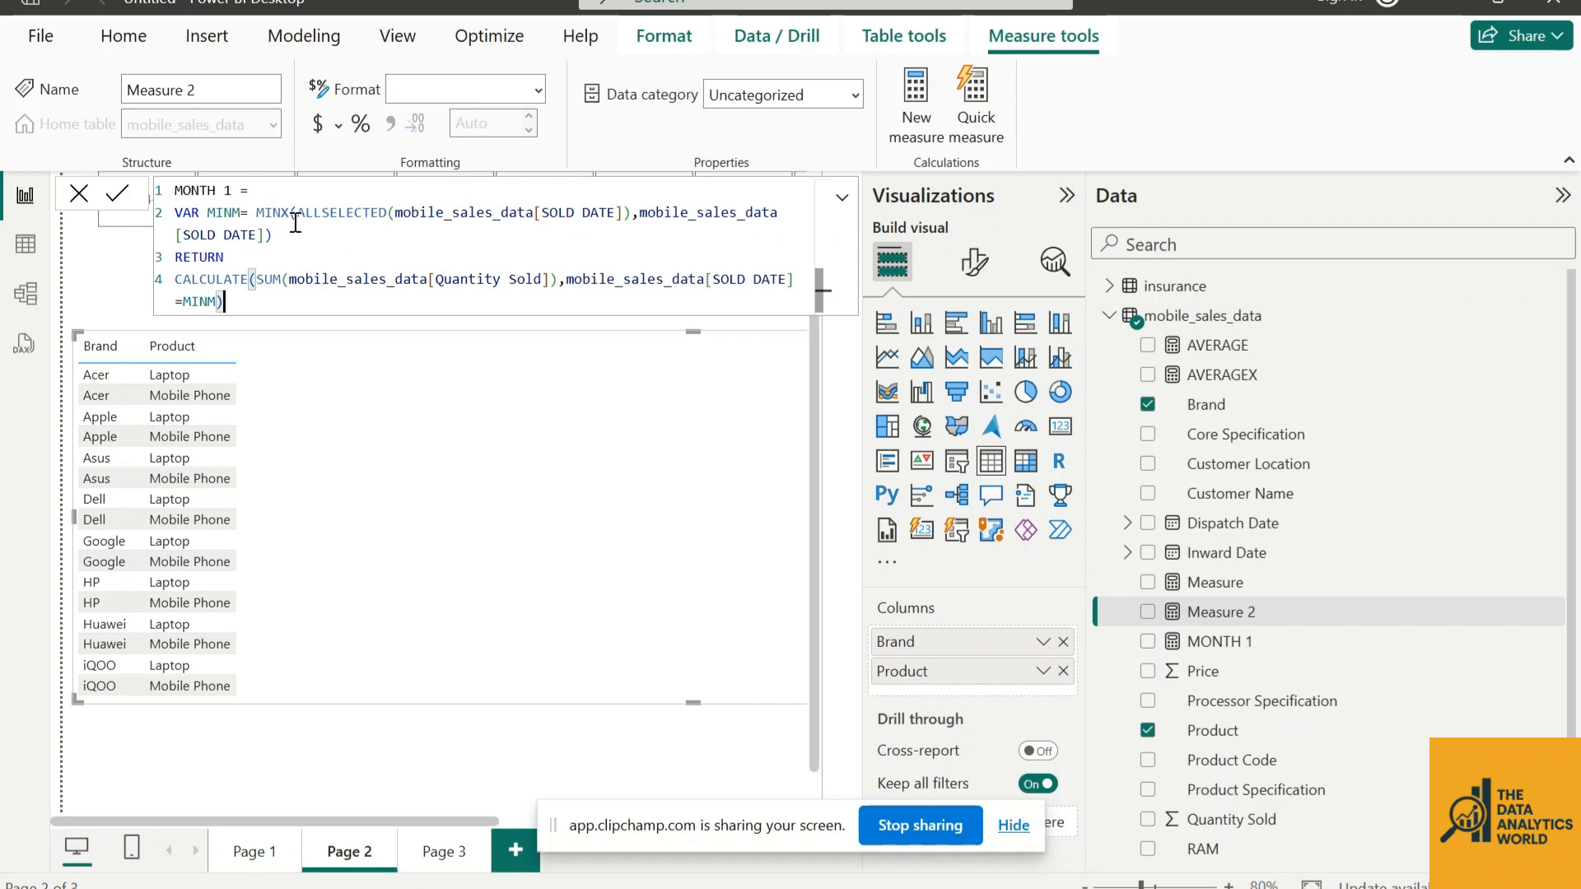
# Rename the variable MINM to MAXM in both its declaration and the CALCULATE filter of the new measure
pyautogui.doubleClick(243, 214)
pyautogui.write('MA')
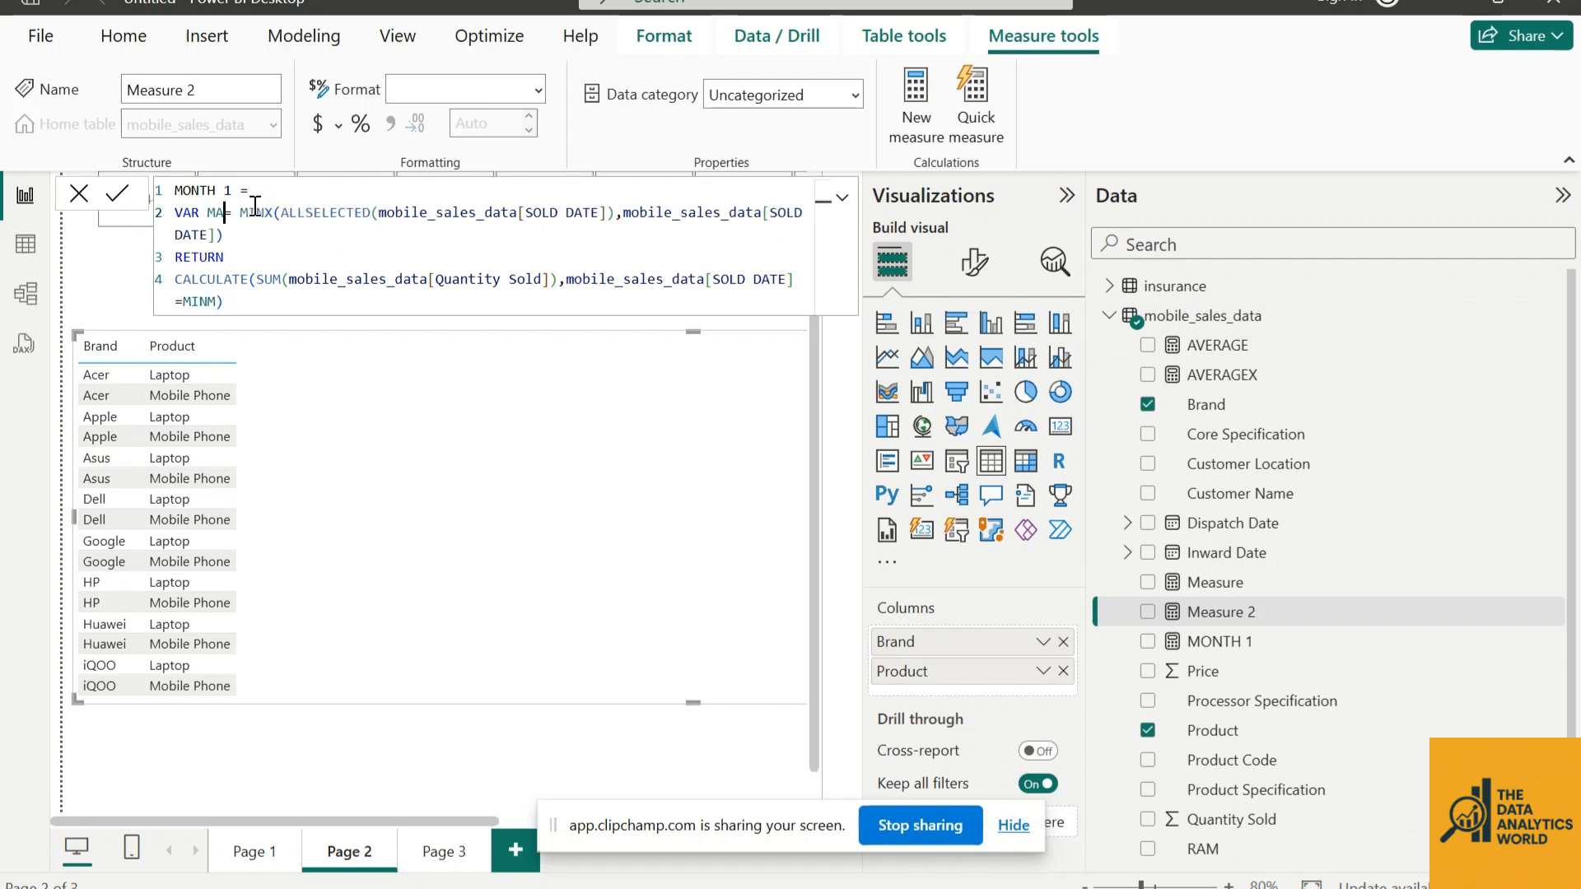
pyautogui.write('N')
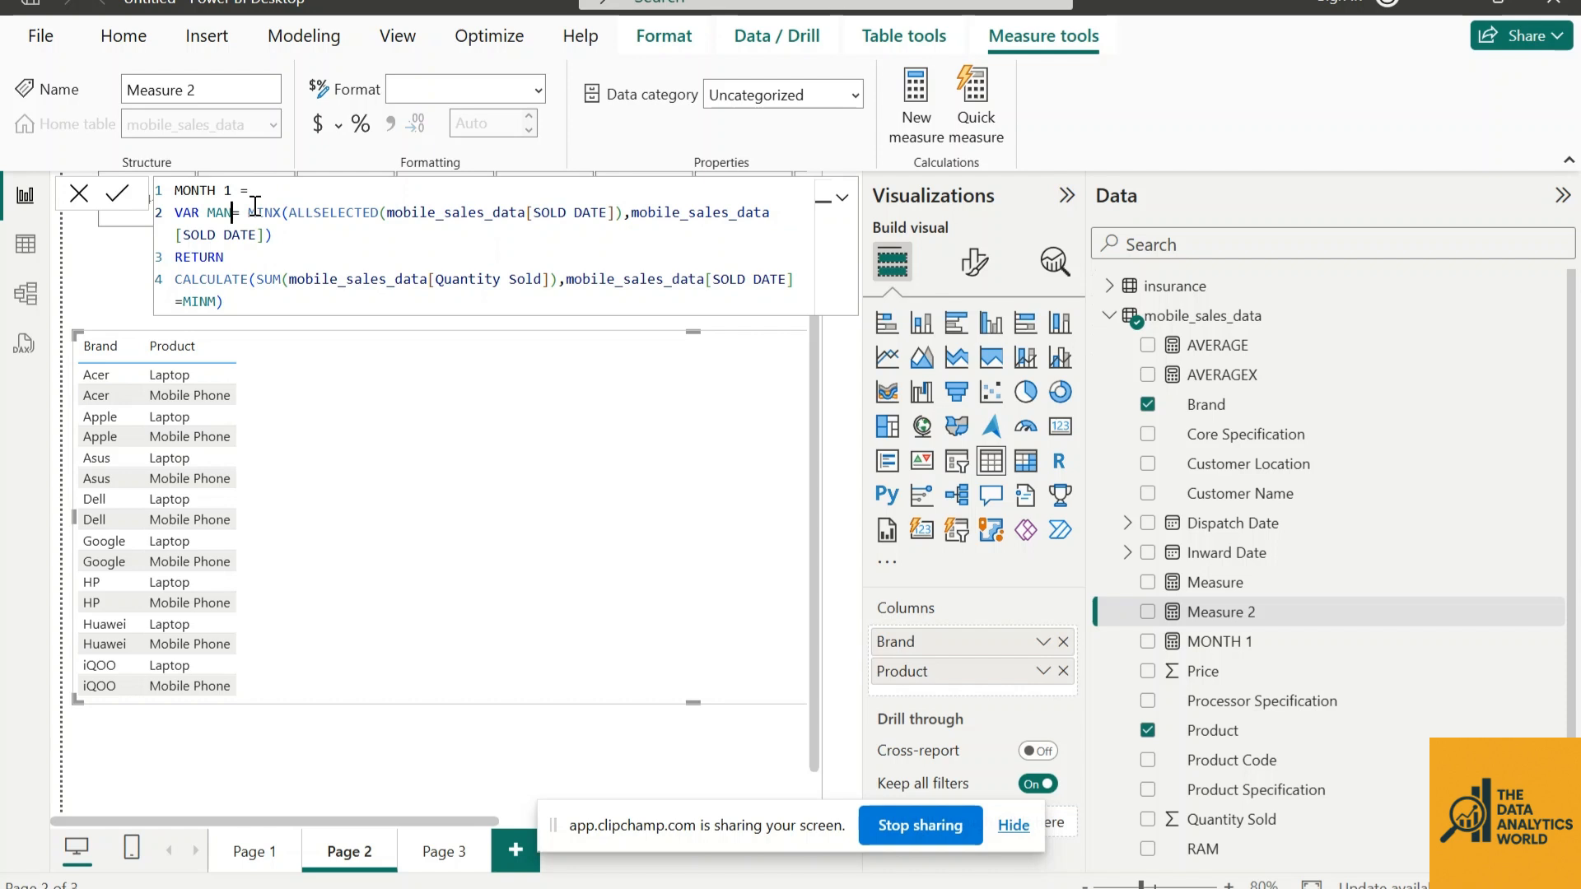
pyautogui.press('BackSpace')
pyautogui.write('XM')
pyautogui.doubleClick(205, 302)
pyautogui.write('MAXM')
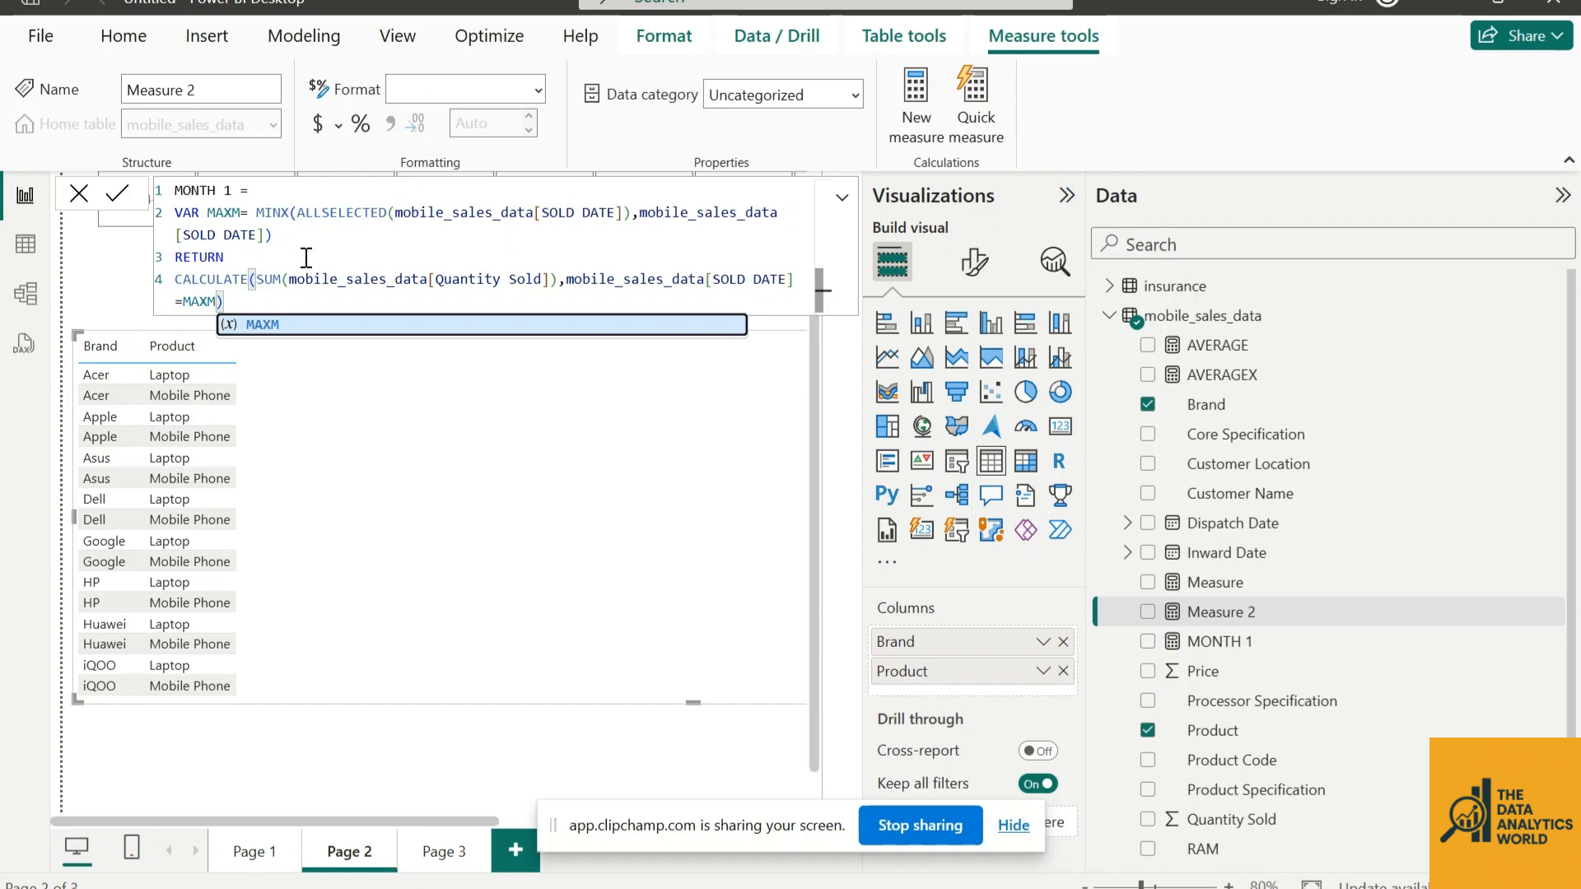
# Replace the MINX function with MAXX in the MAXM variable's expression
pyautogui.moveTo(257, 212); pyautogui.dragTo(282, 212)
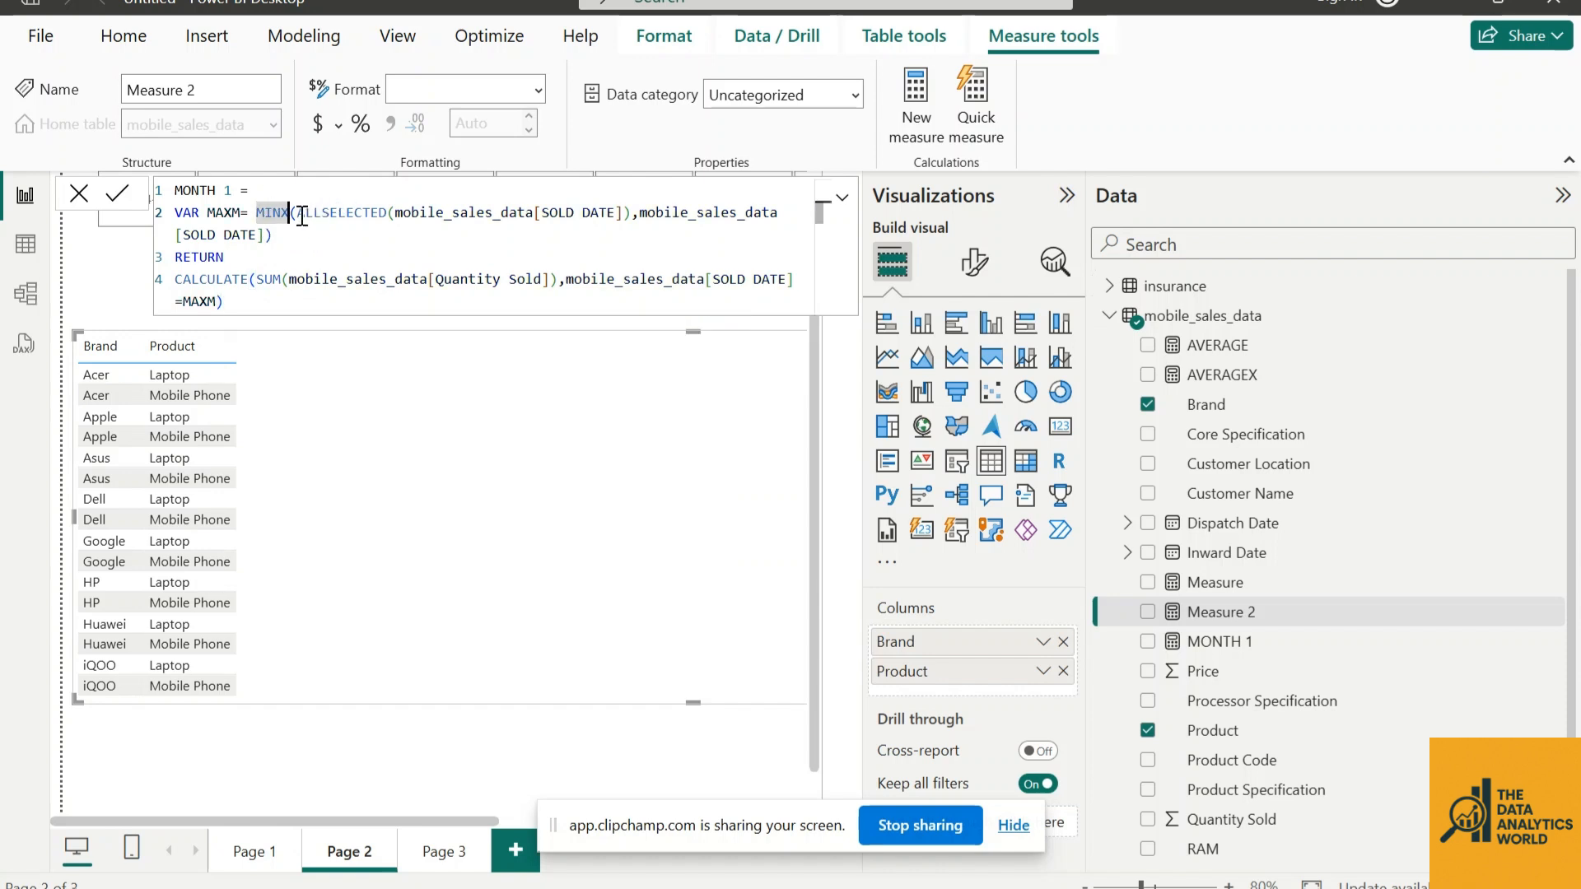
pyautogui.write('M')
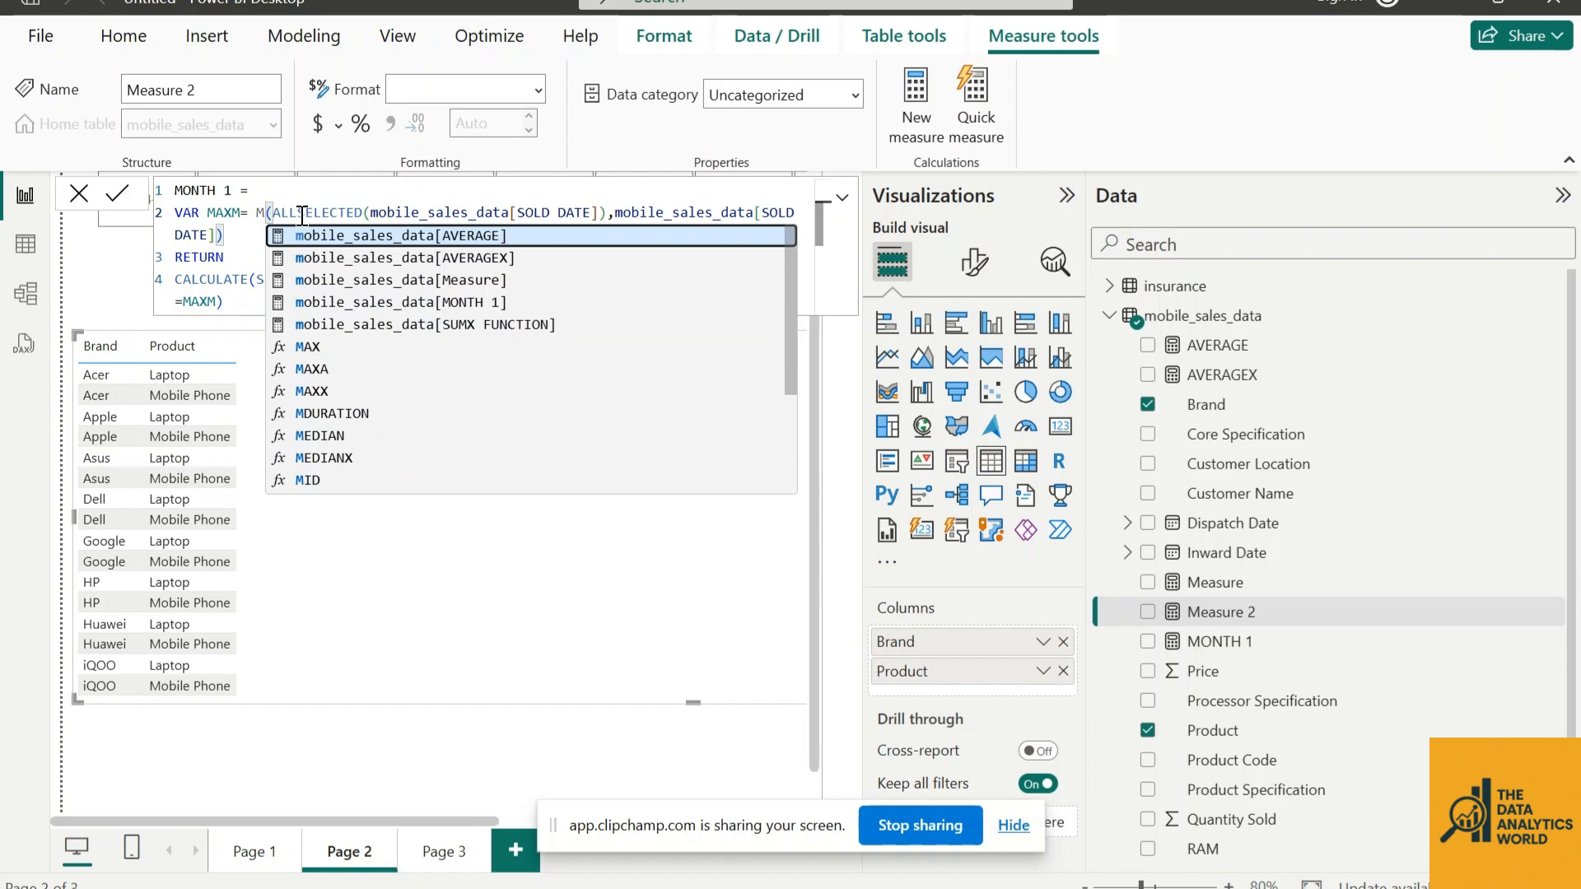
pyautogui.write('AXX')
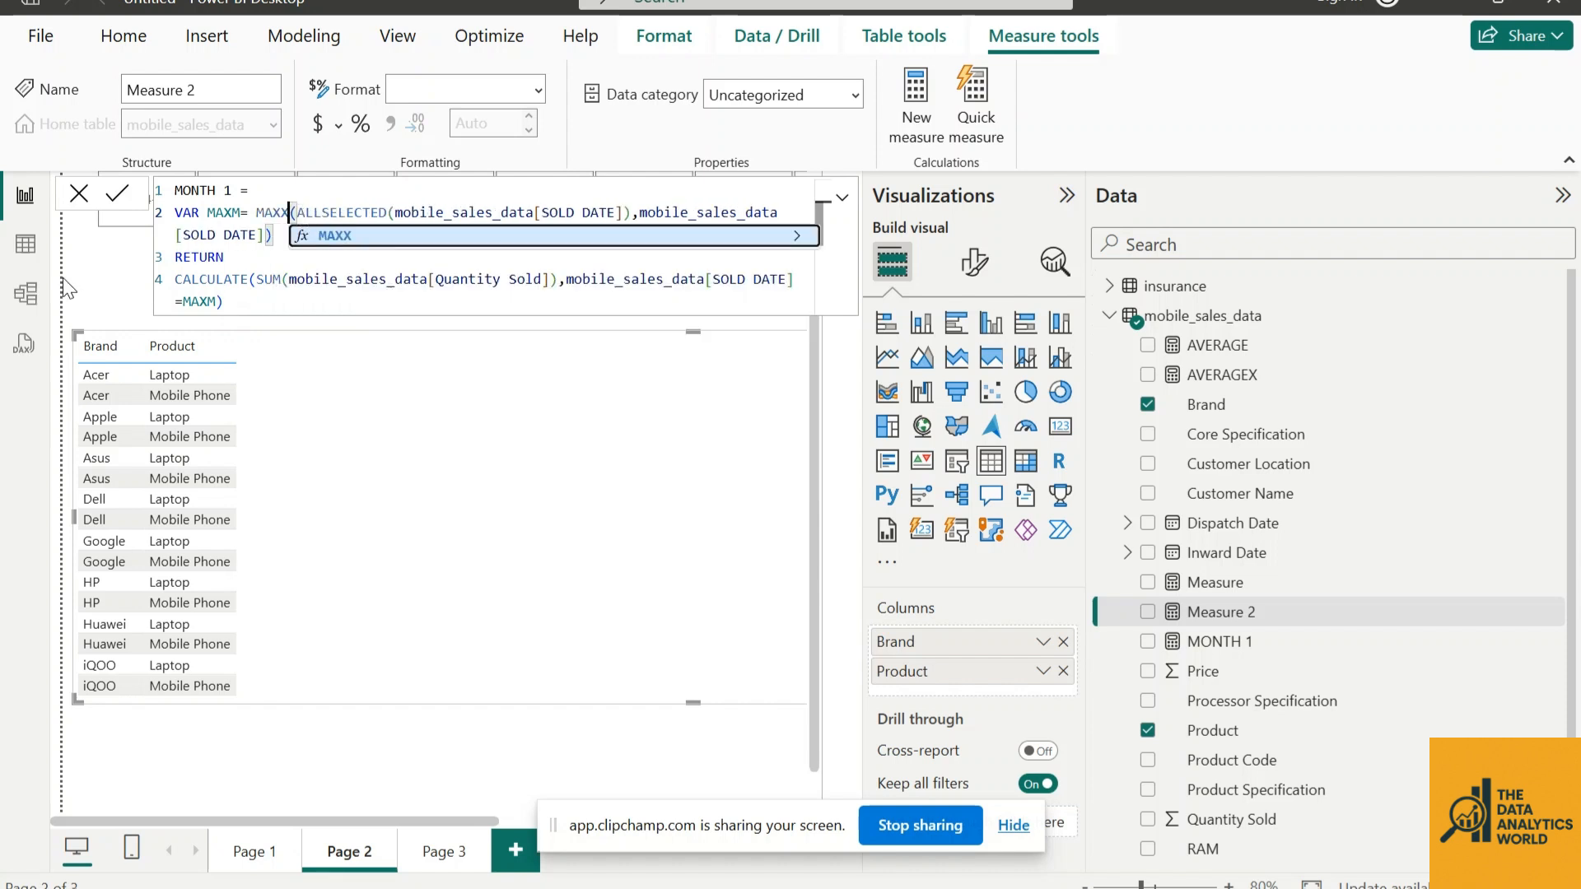
pyautogui.click(320, 241)
pyautogui.click(395, 235)
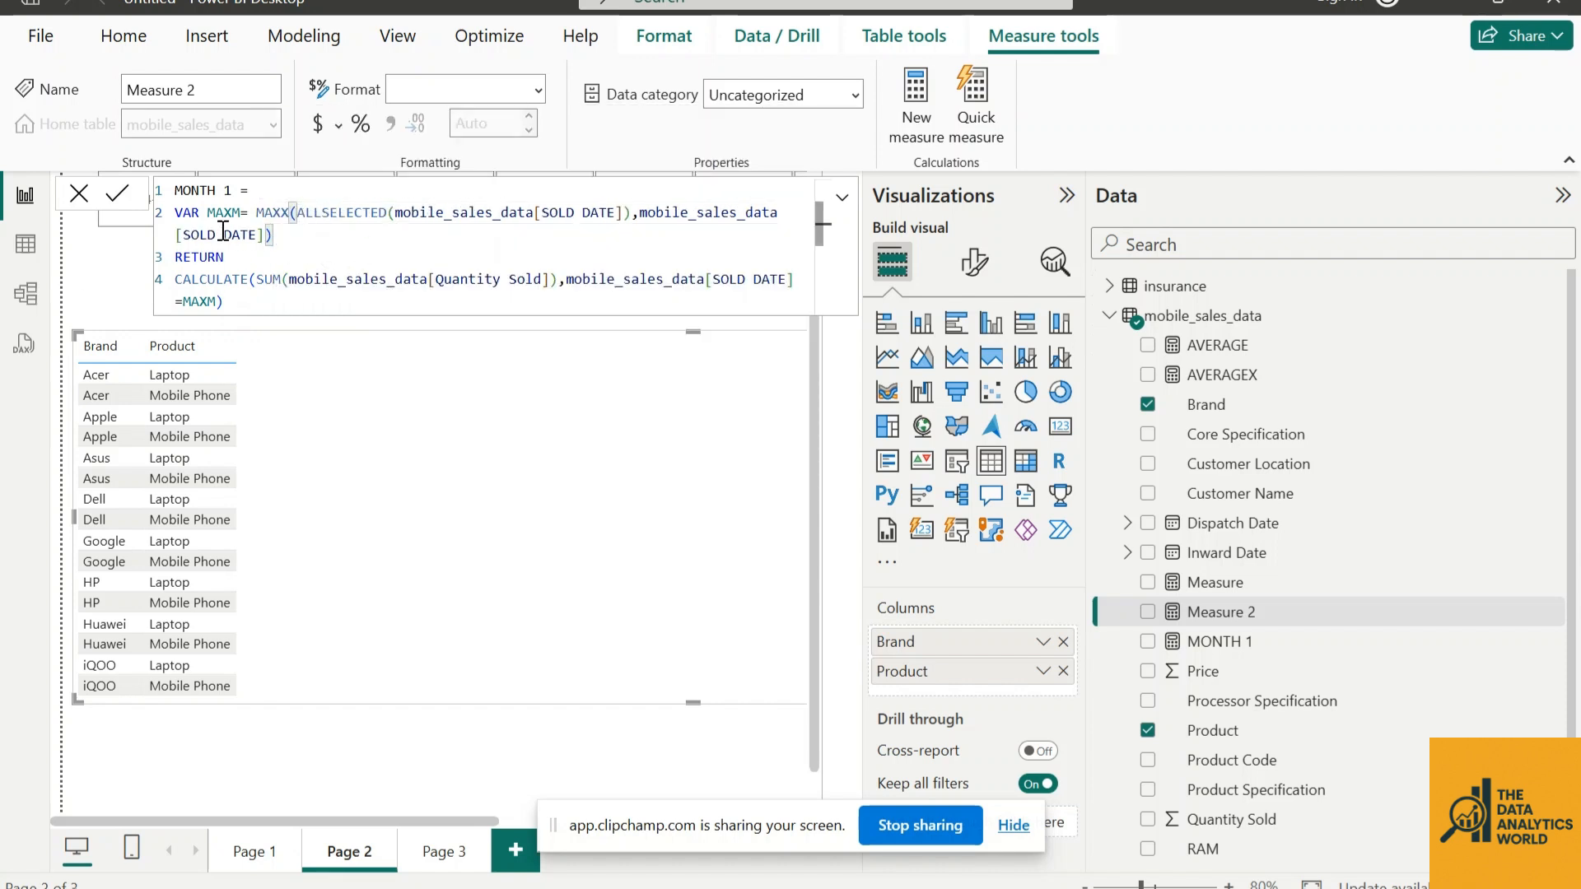
pyautogui.moveTo(263, 213); pyautogui.dragTo(291, 234)
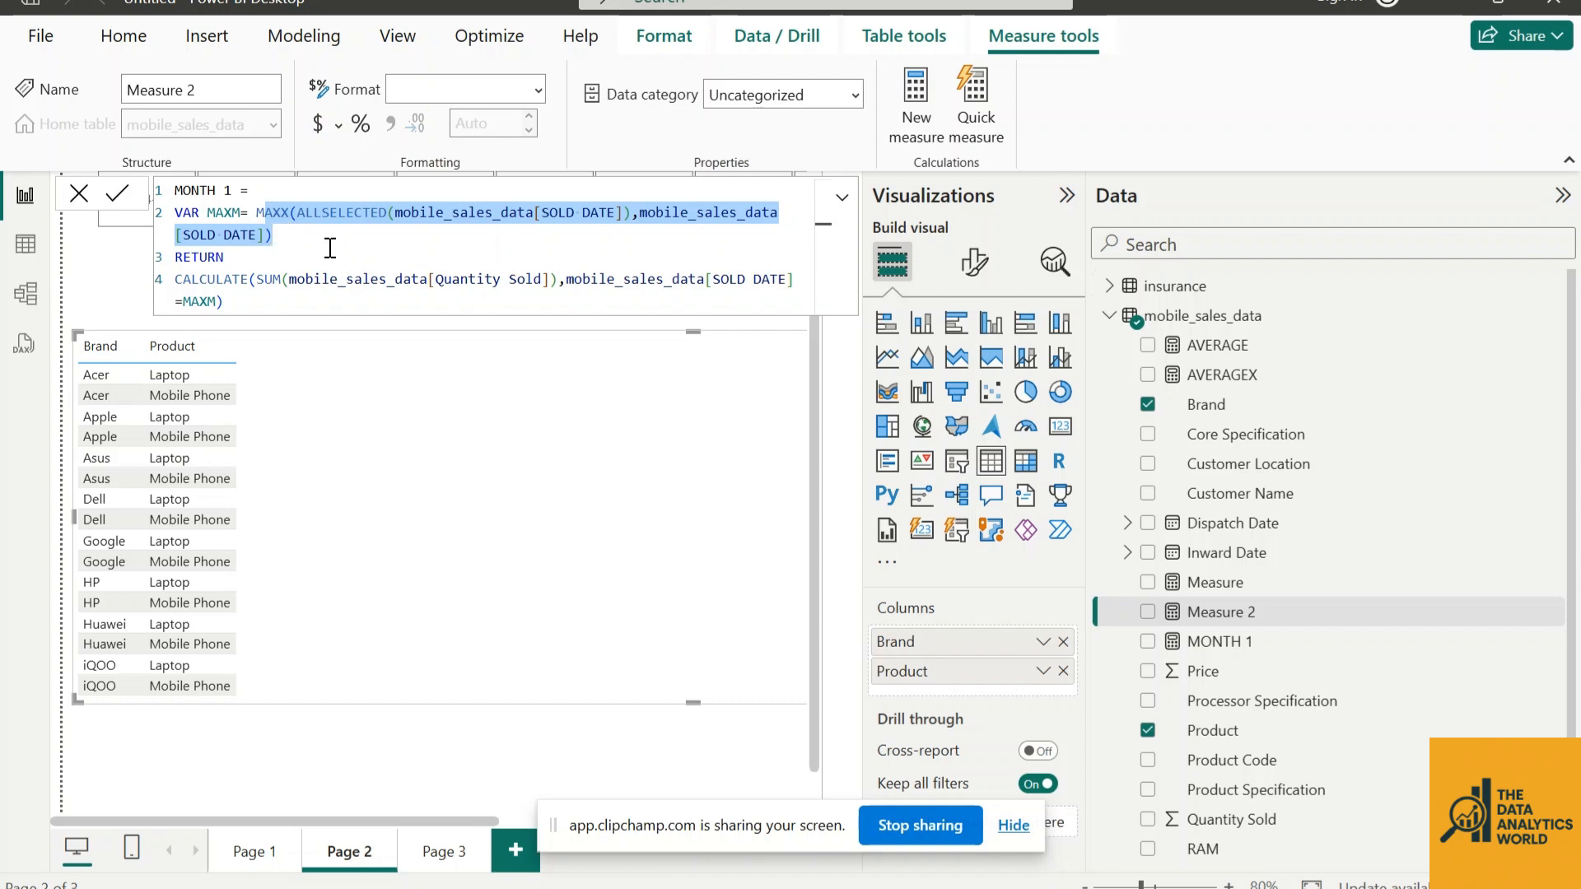
pyautogui.moveTo(247, 282); pyautogui.dragTo(432, 284)
pyautogui.click(395, 280)
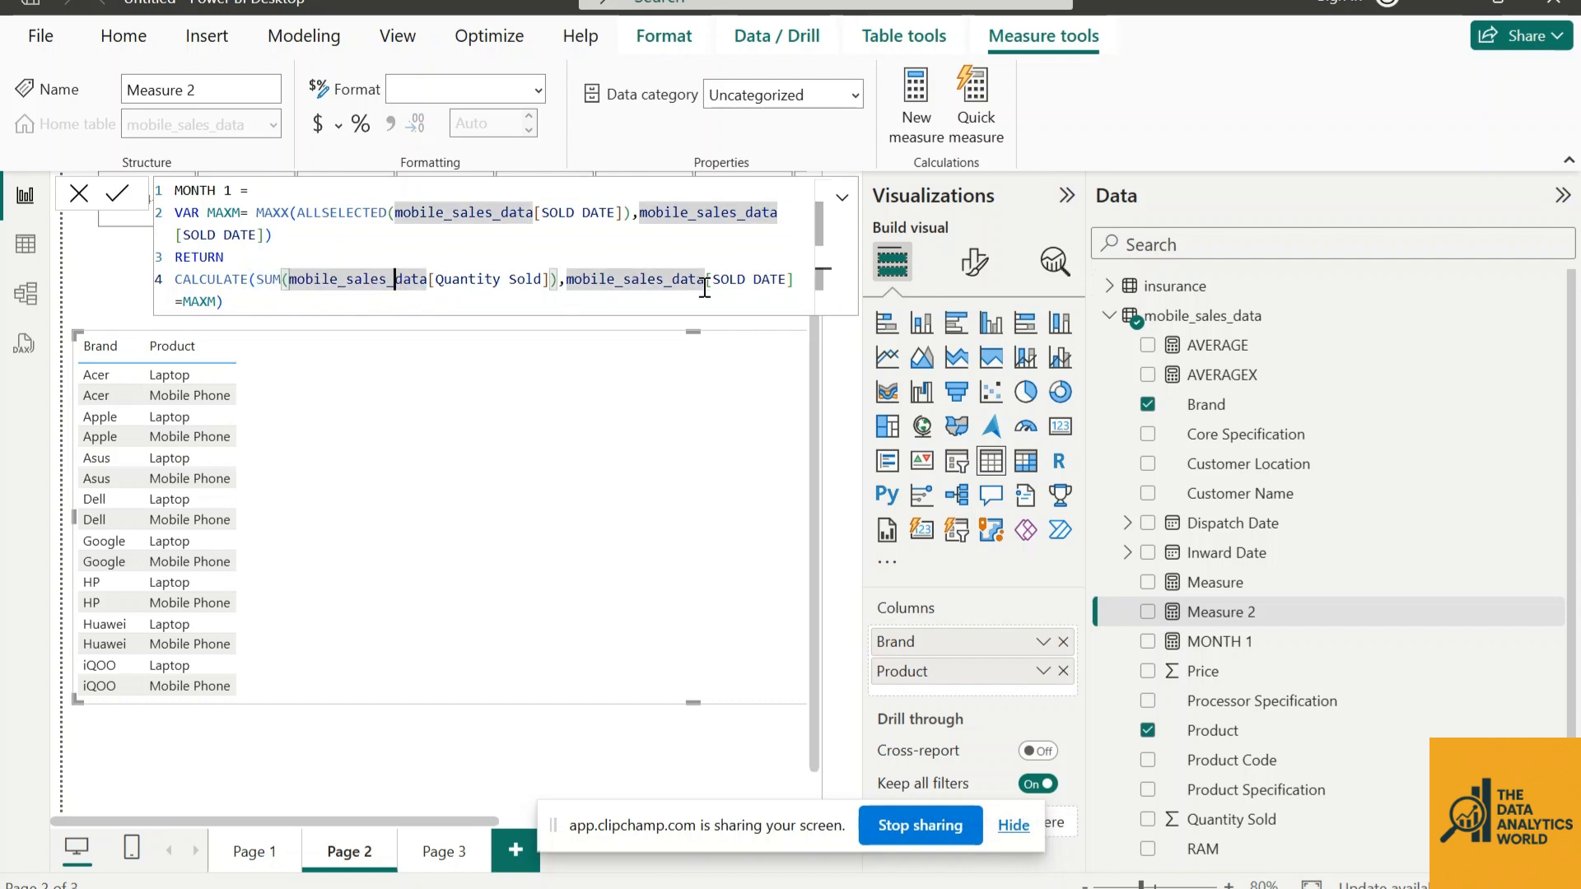
pyautogui.moveTo(290, 282); pyautogui.dragTo(540, 284)
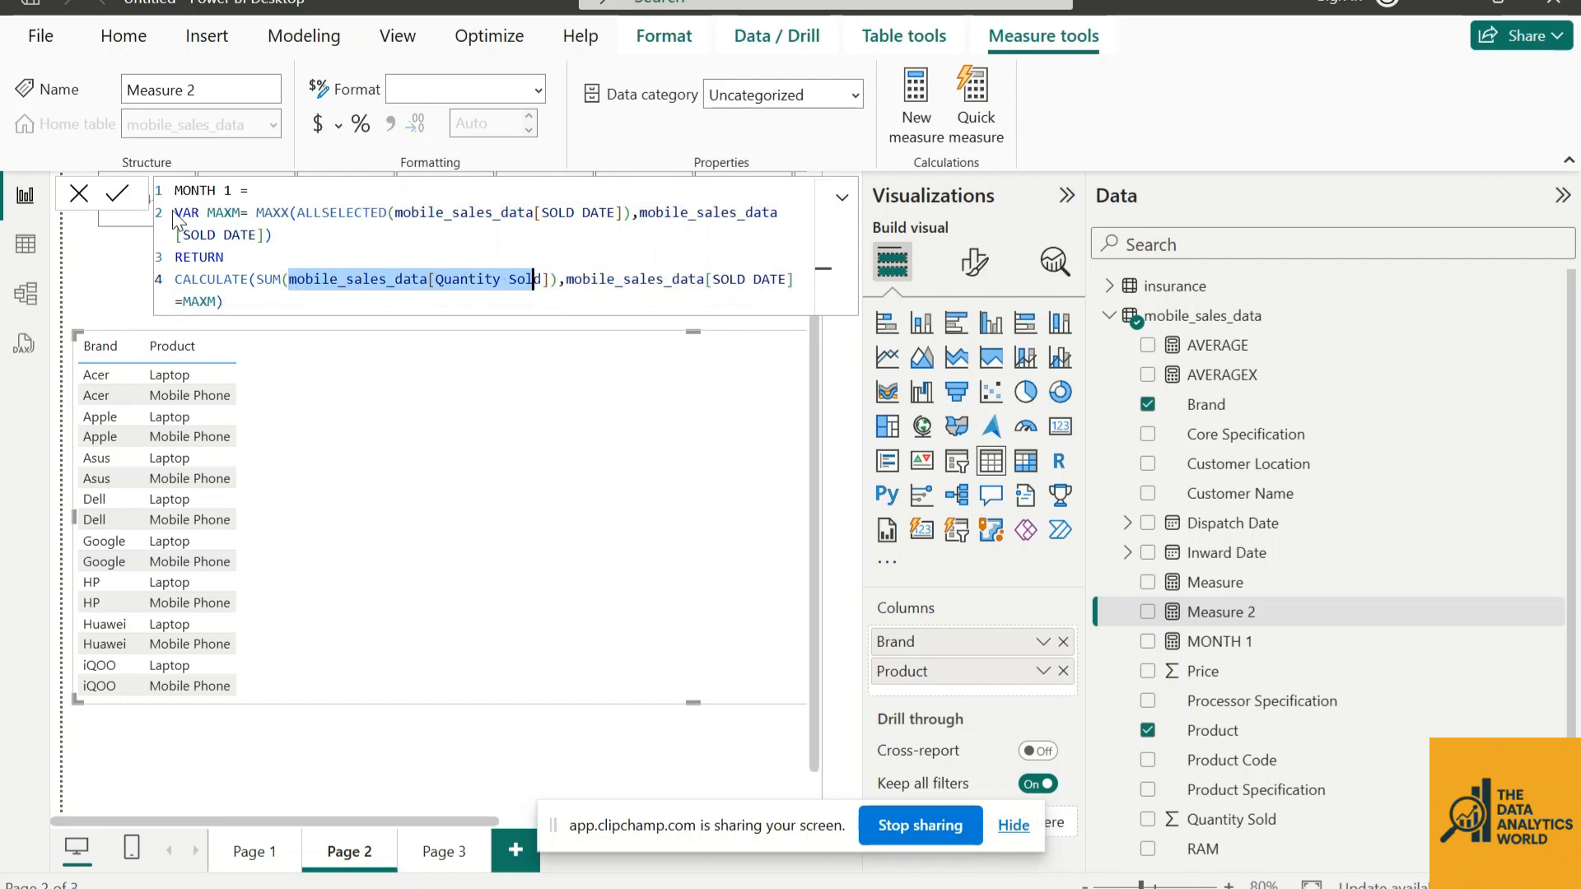
# Name the copied MAXM measure MONTH 2 in its formula and commit it
pyautogui.moveTo(175, 213); pyautogui.dragTo(795, 284)
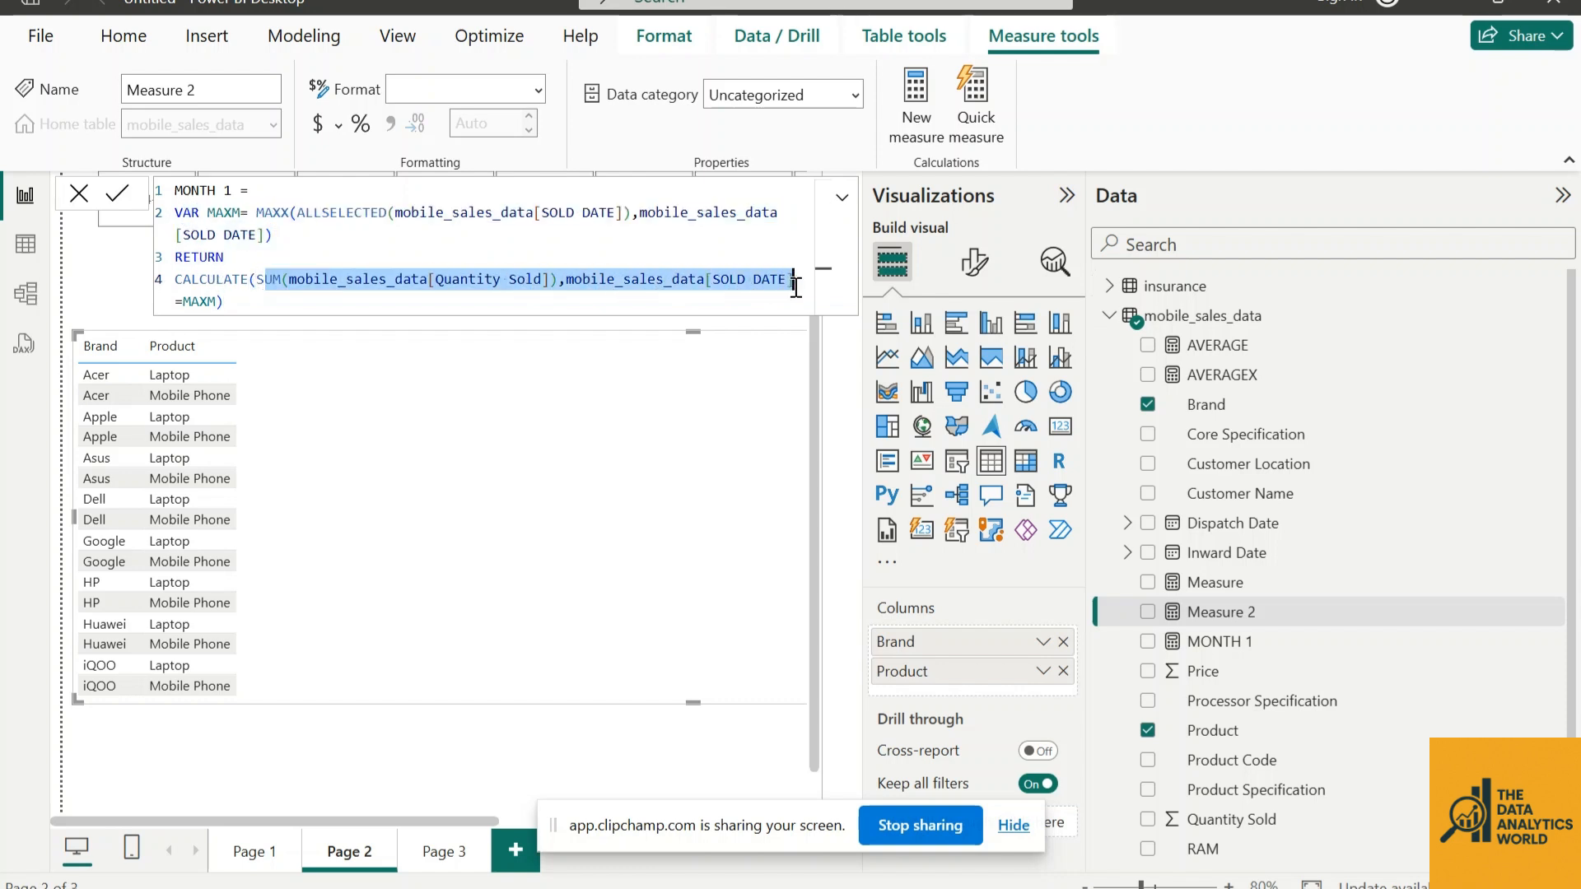
pyautogui.click(246, 283)
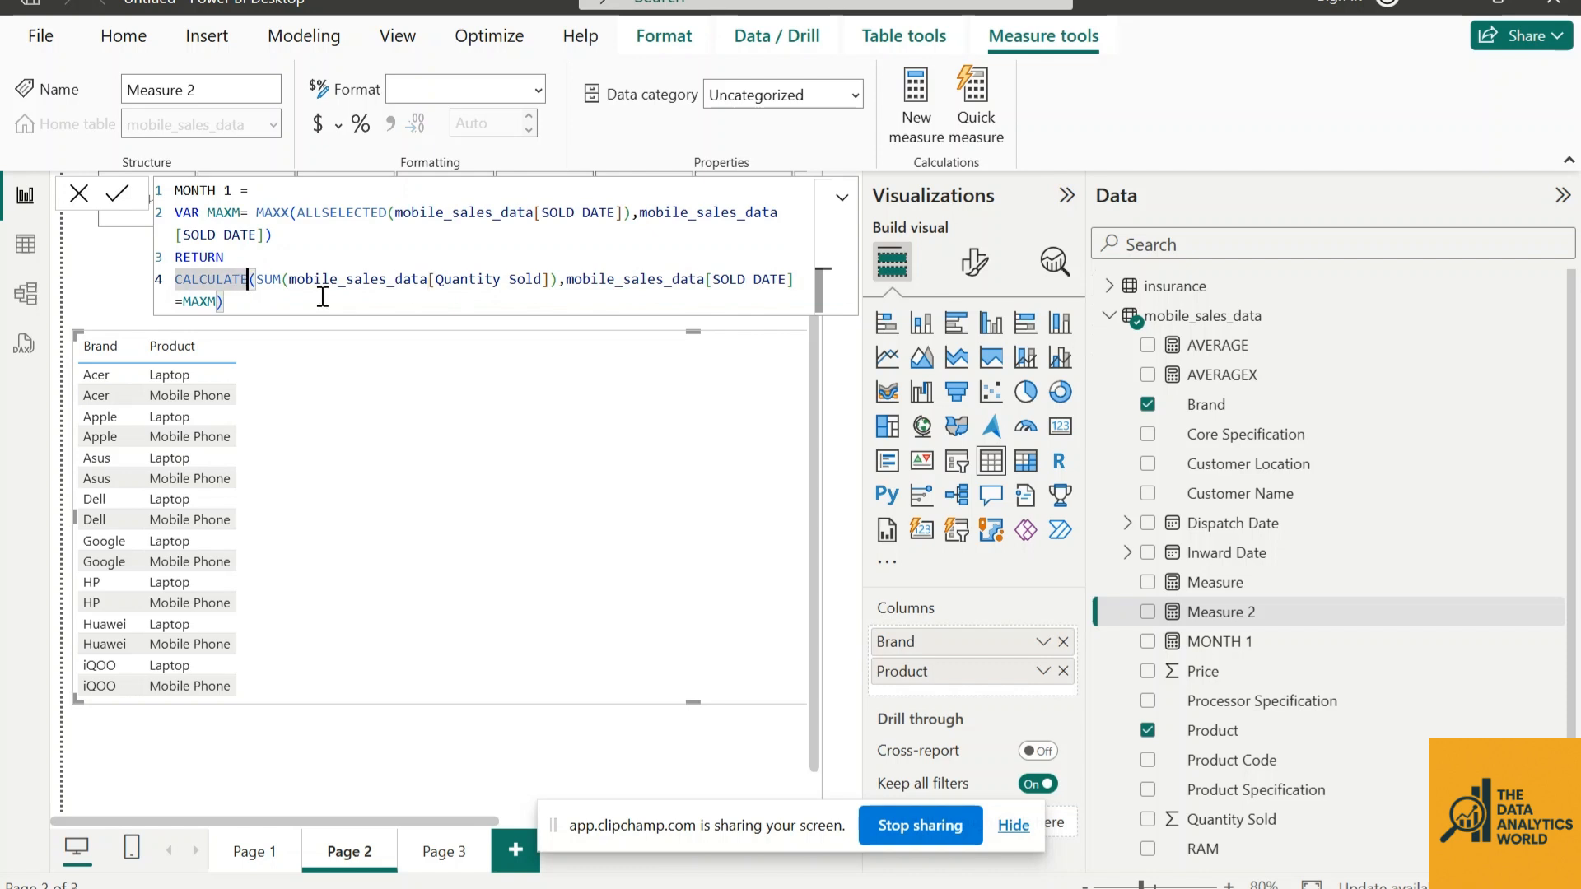
pyautogui.press('Return')
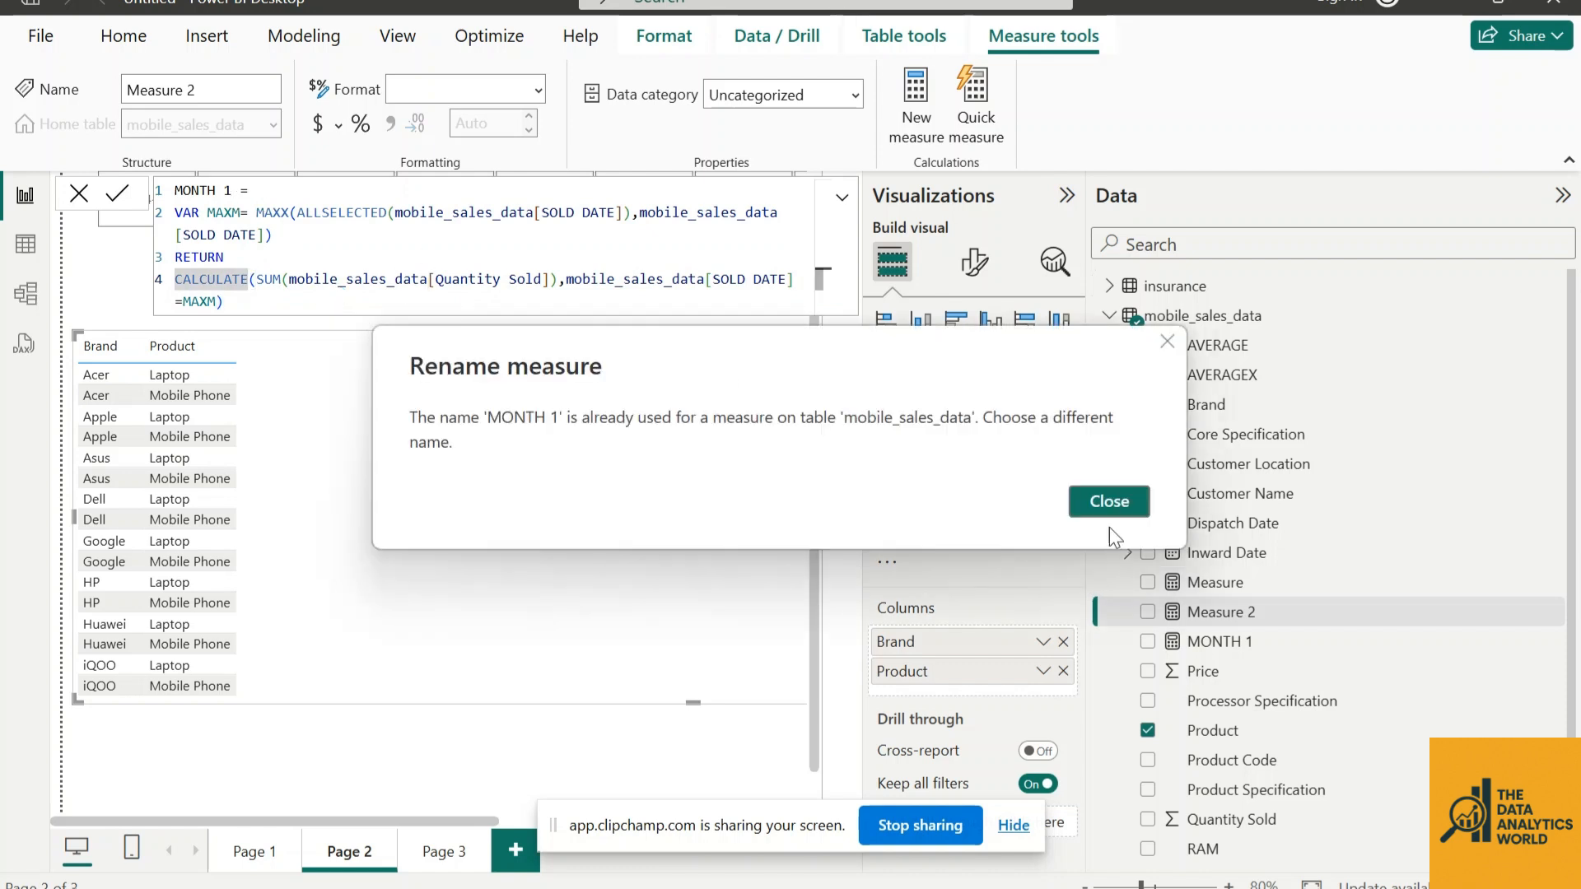
pyautogui.click(1127, 504)
pyautogui.click(232, 190)
pyautogui.press('BackSpace')
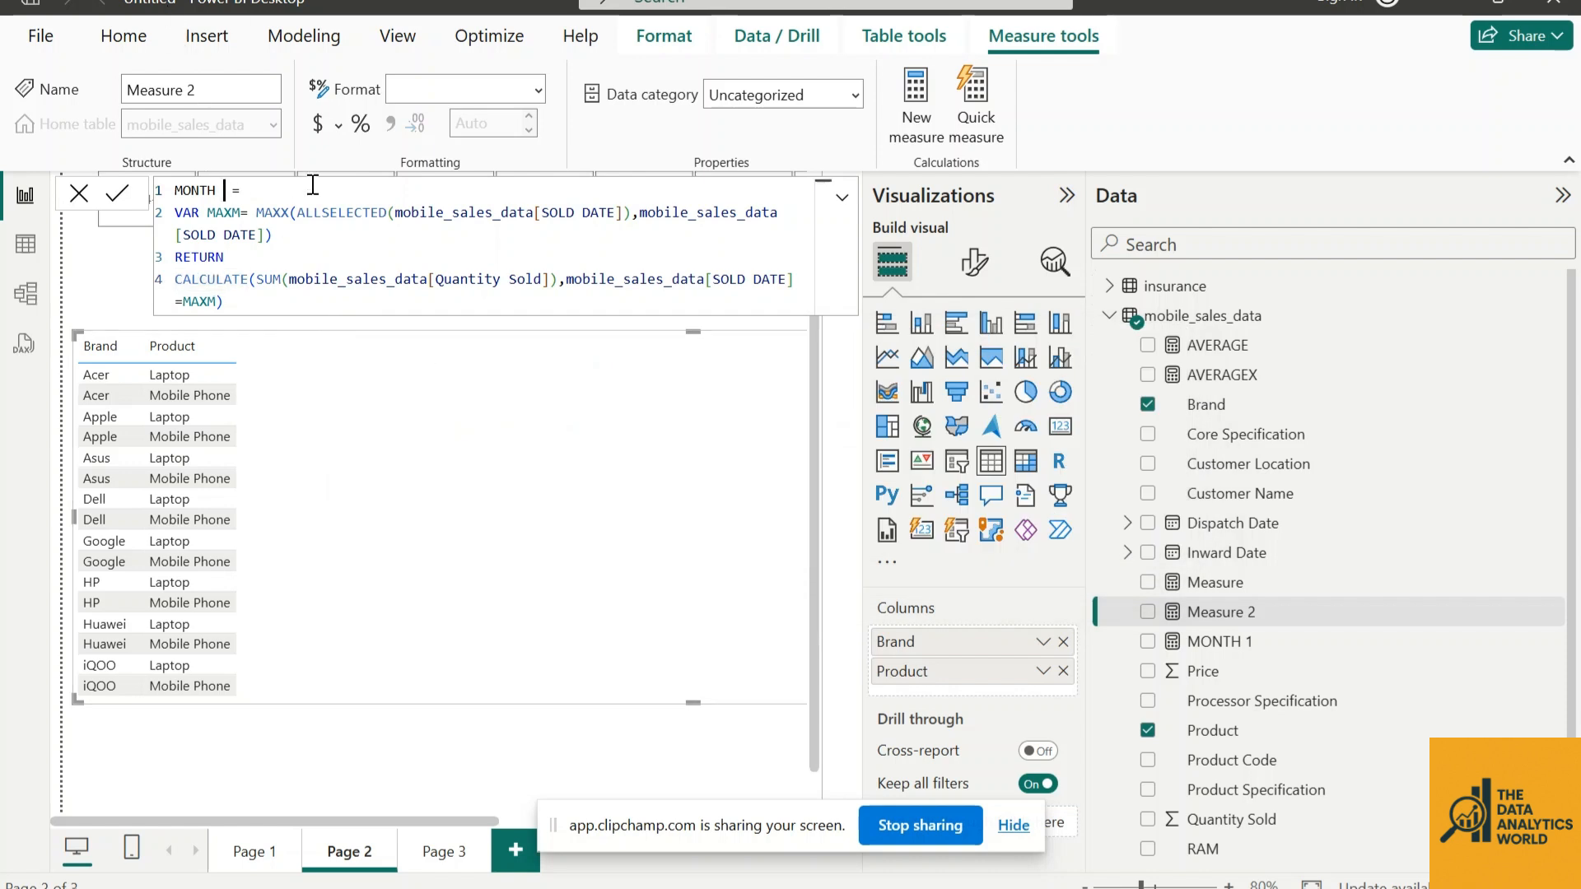
pyautogui.write('2')
pyautogui.press('Return')
# Review the MINX variable and the CALCULATE expression in the MONTH 1 measure's formula
pyautogui.click(1215, 612)
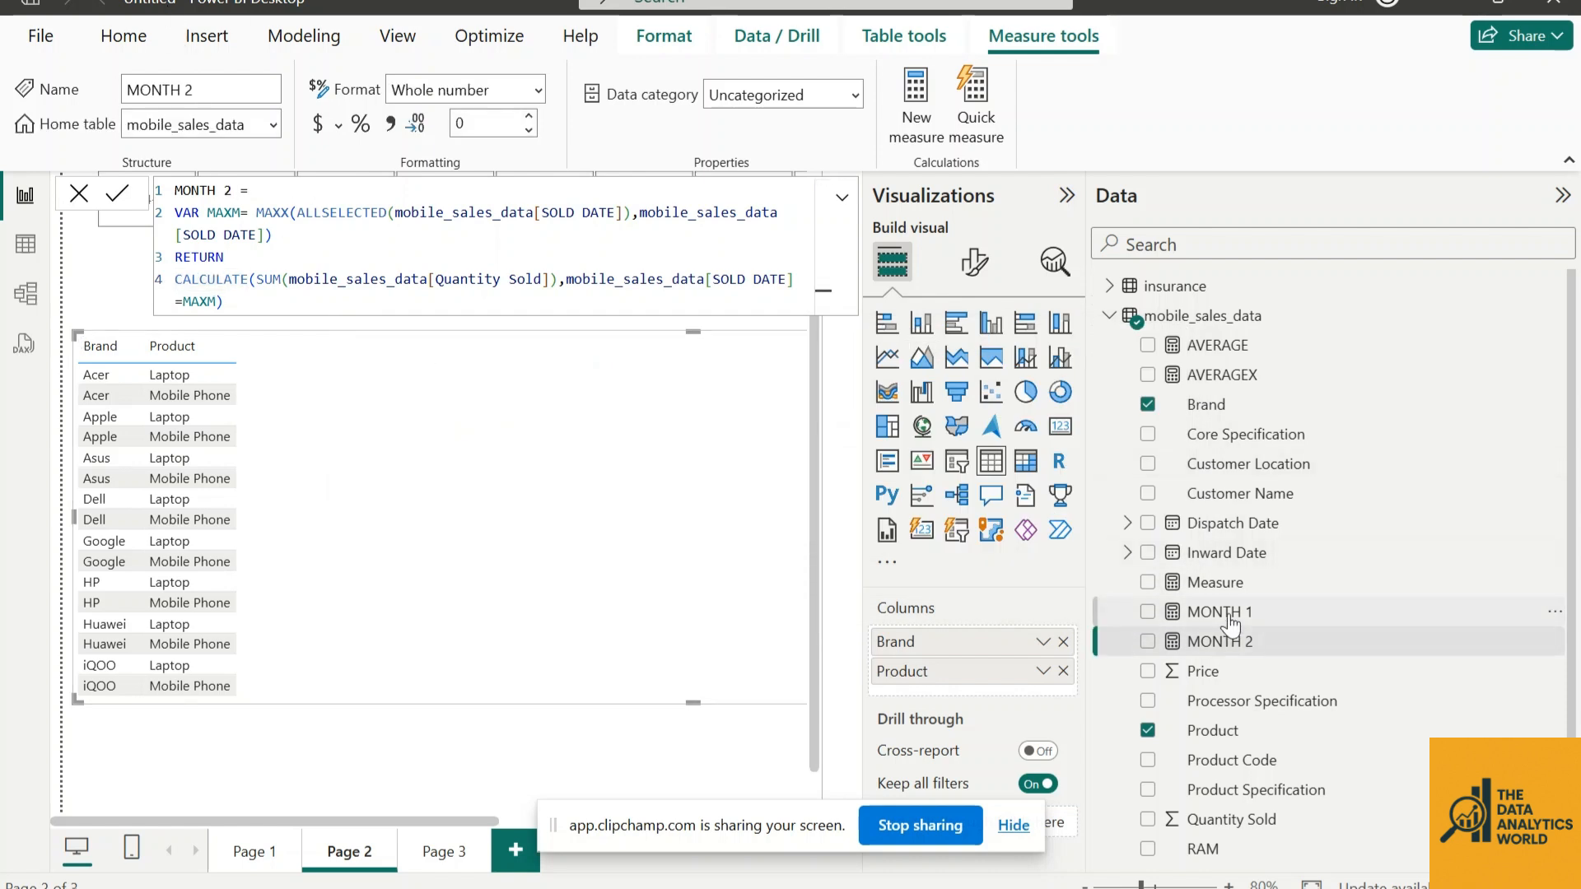
pyautogui.moveTo(258, 214); pyautogui.dragTo(291, 213)
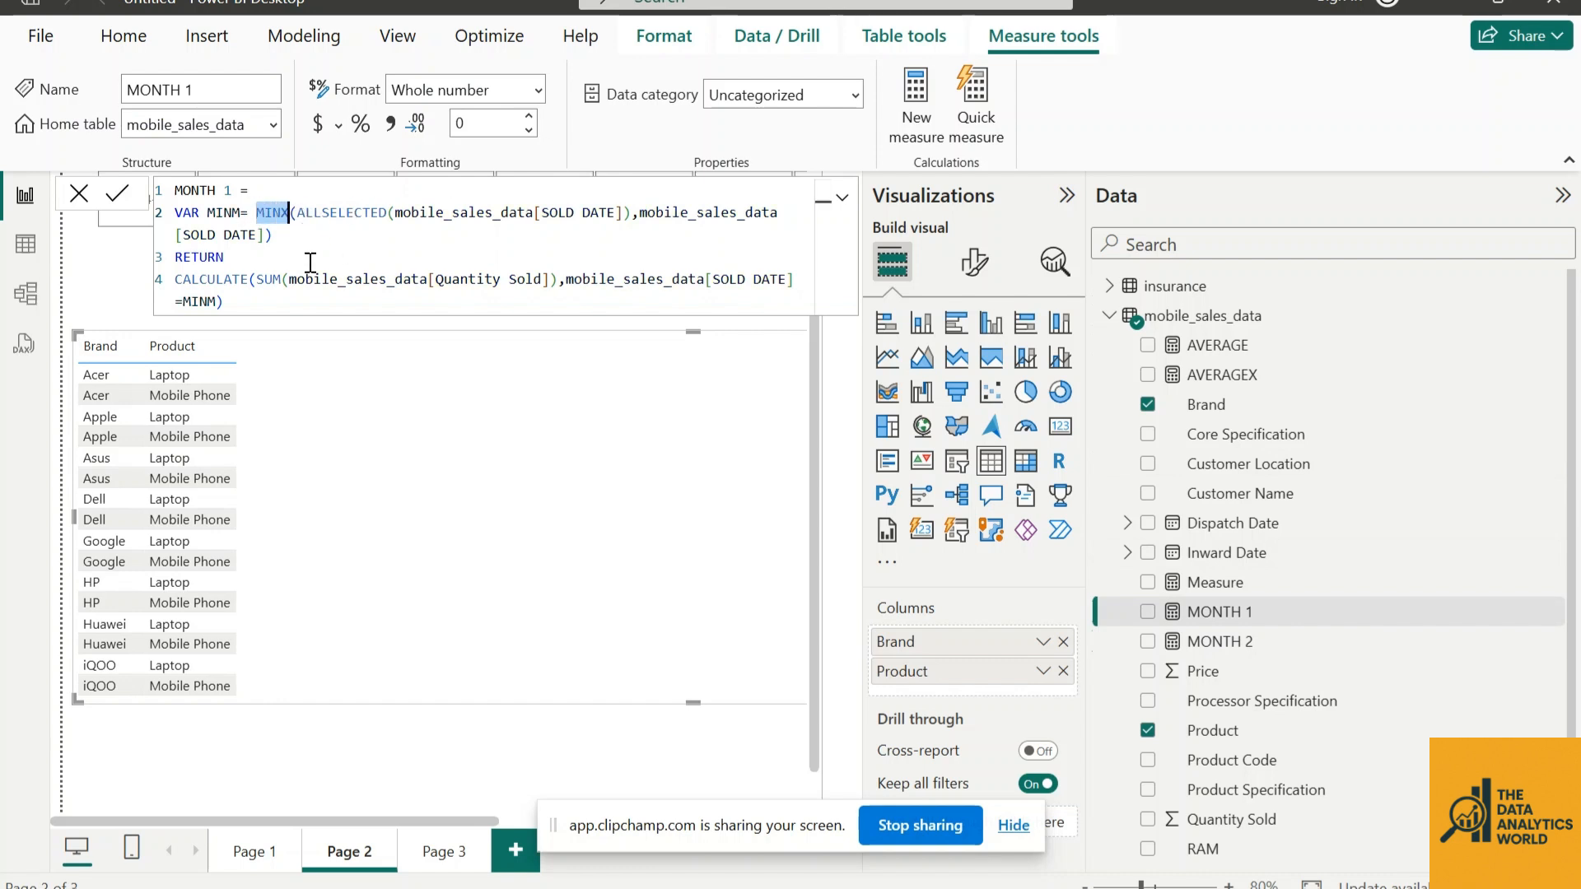
pyautogui.moveTo(182, 280); pyautogui.dragTo(817, 283)
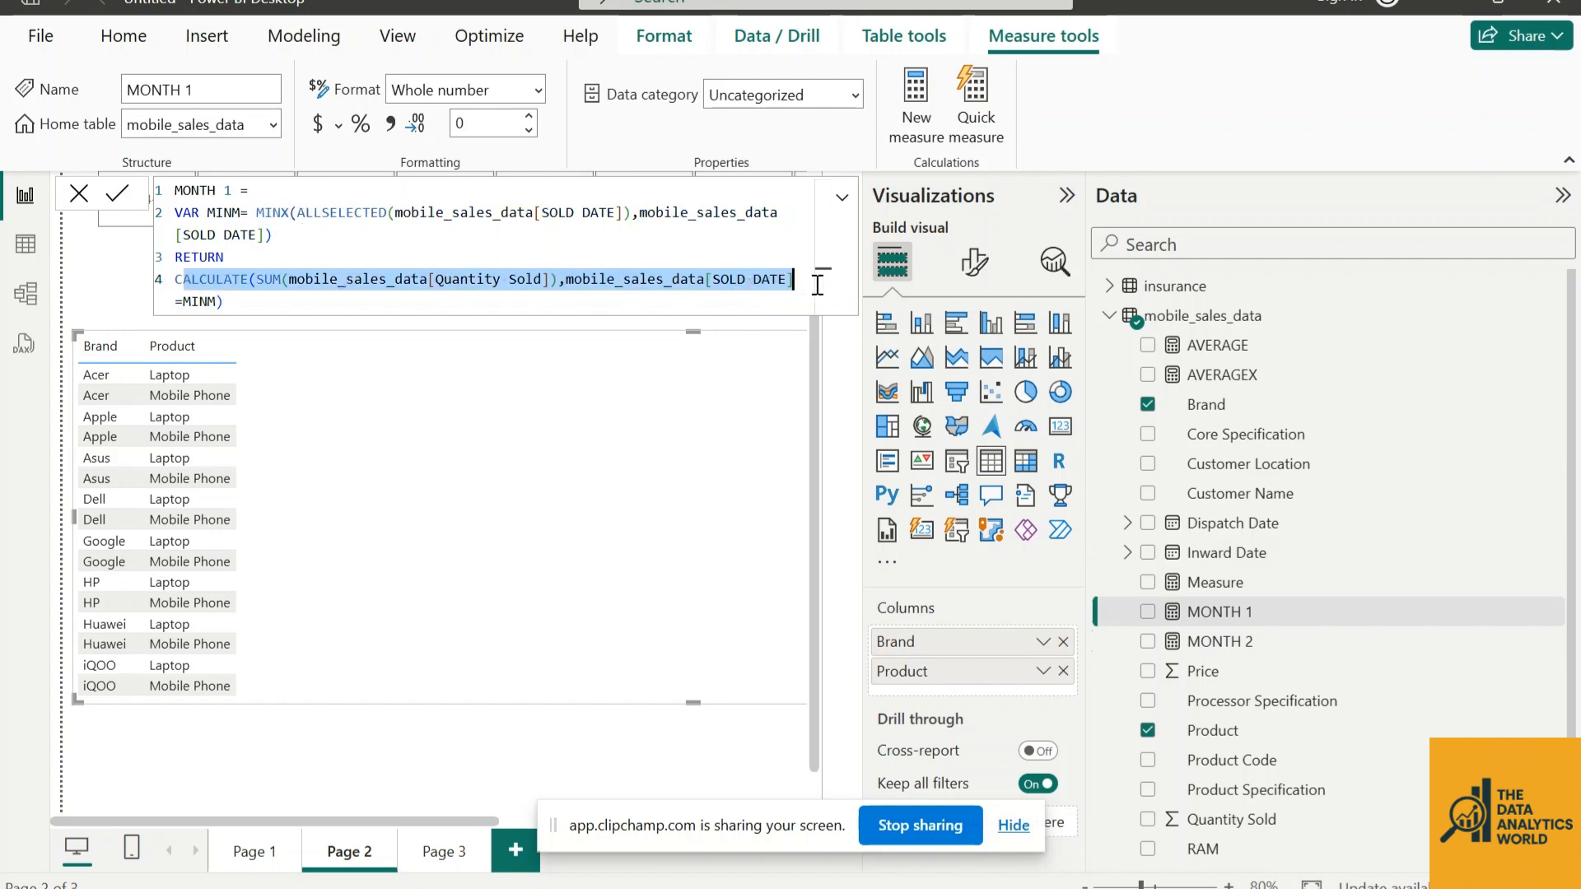
pyautogui.click(239, 299)
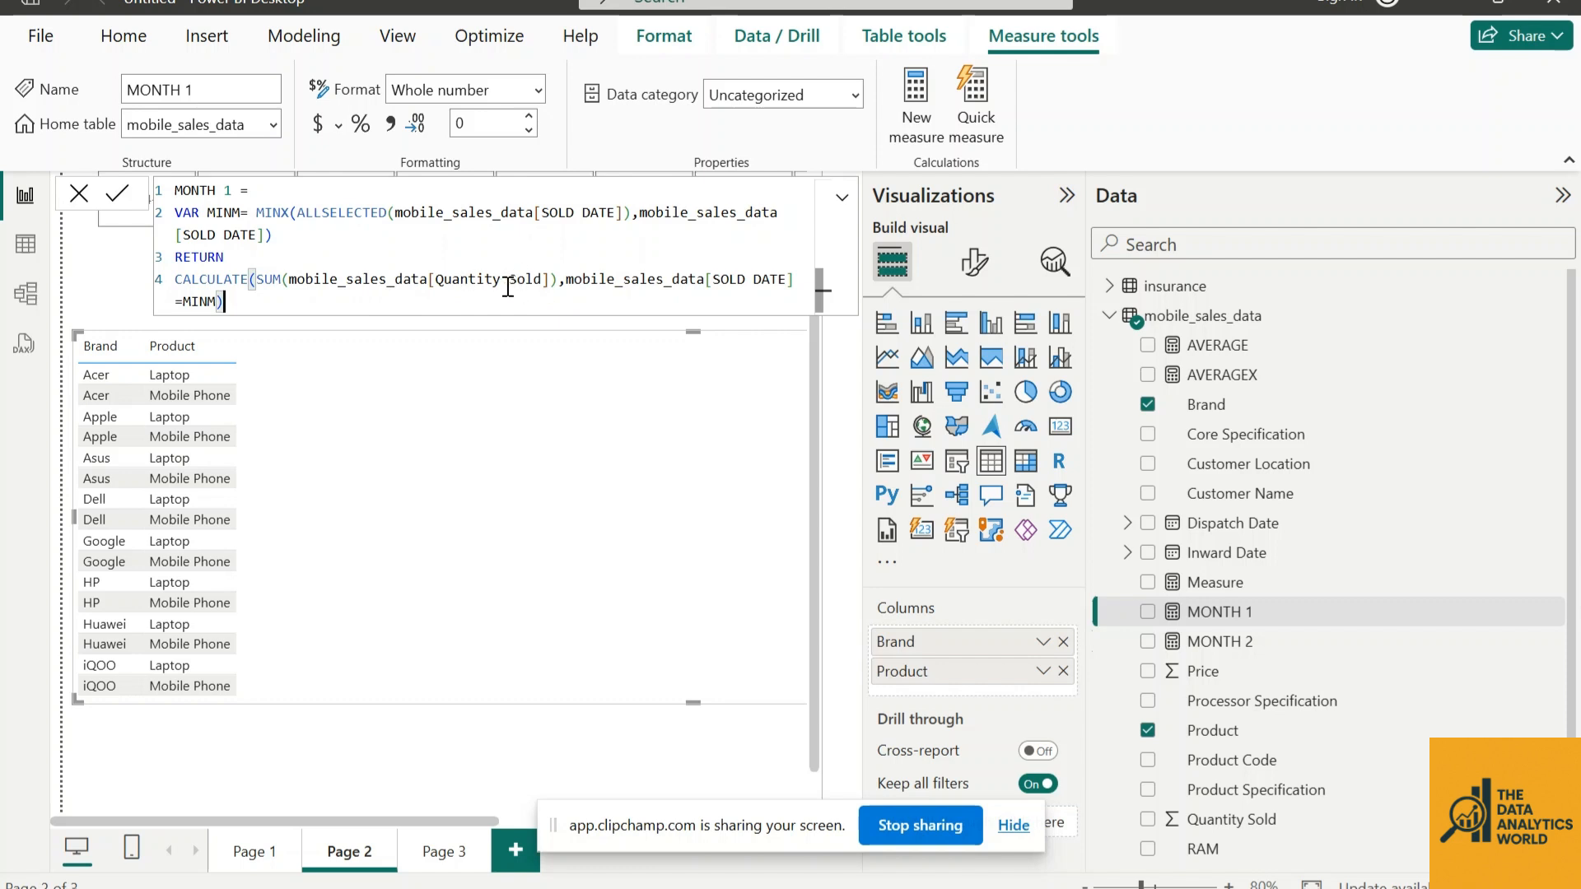
# Add the MONTH 1 and MONTH 2 measures to the table visual after the Product column
pyautogui.click(840, 205)
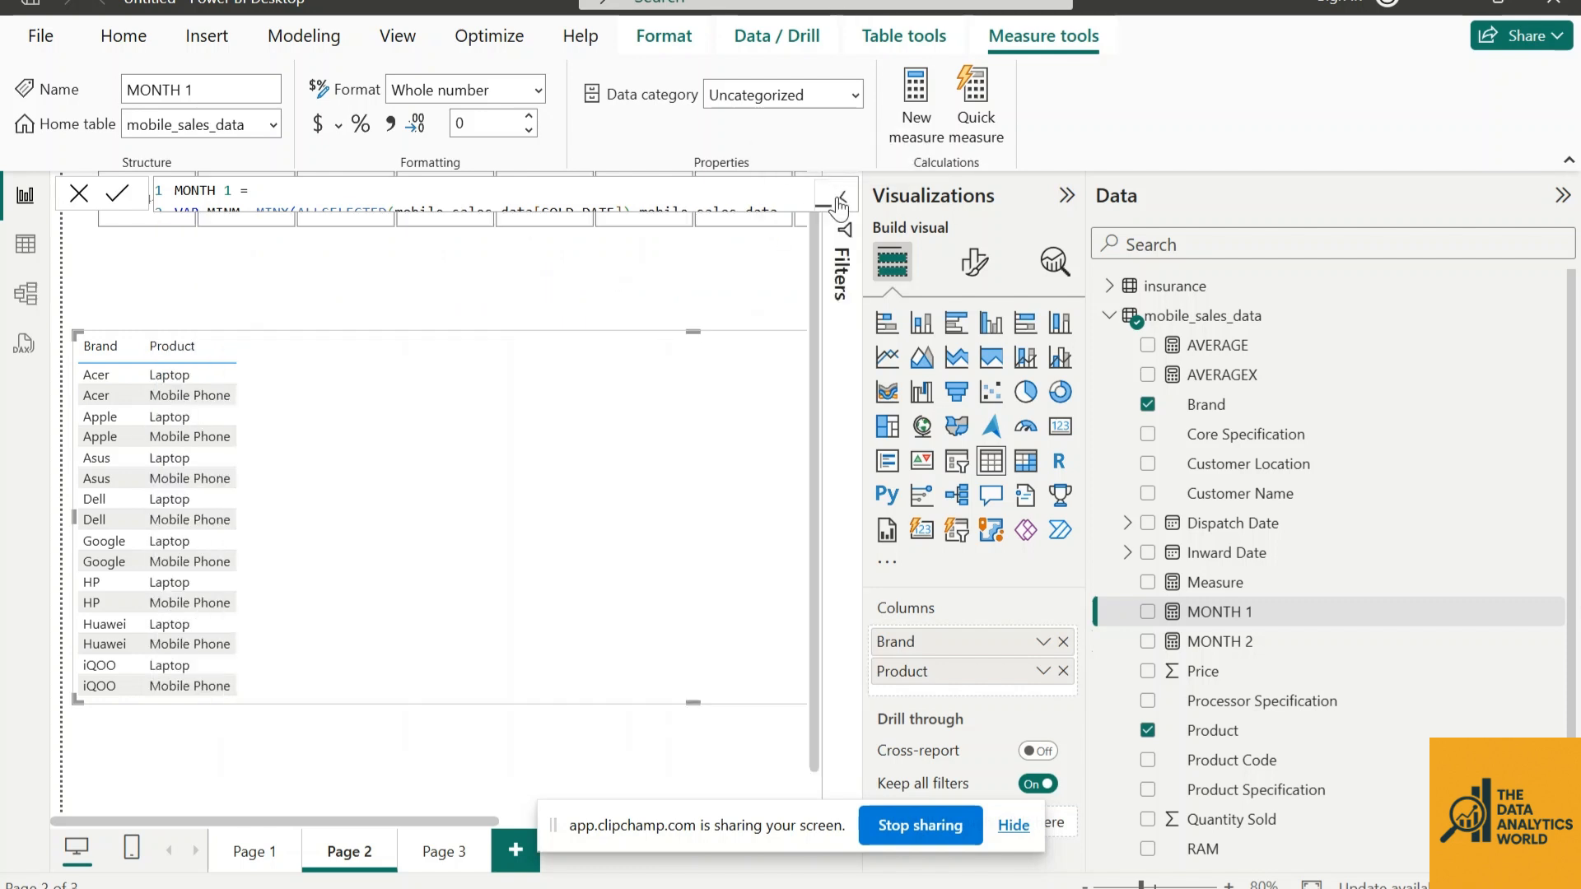
pyautogui.moveTo(1270, 611); pyautogui.dragTo(955, 696)
pyautogui.moveTo(1227, 642); pyautogui.dragTo(1021, 729)
pyautogui.click(841, 198)
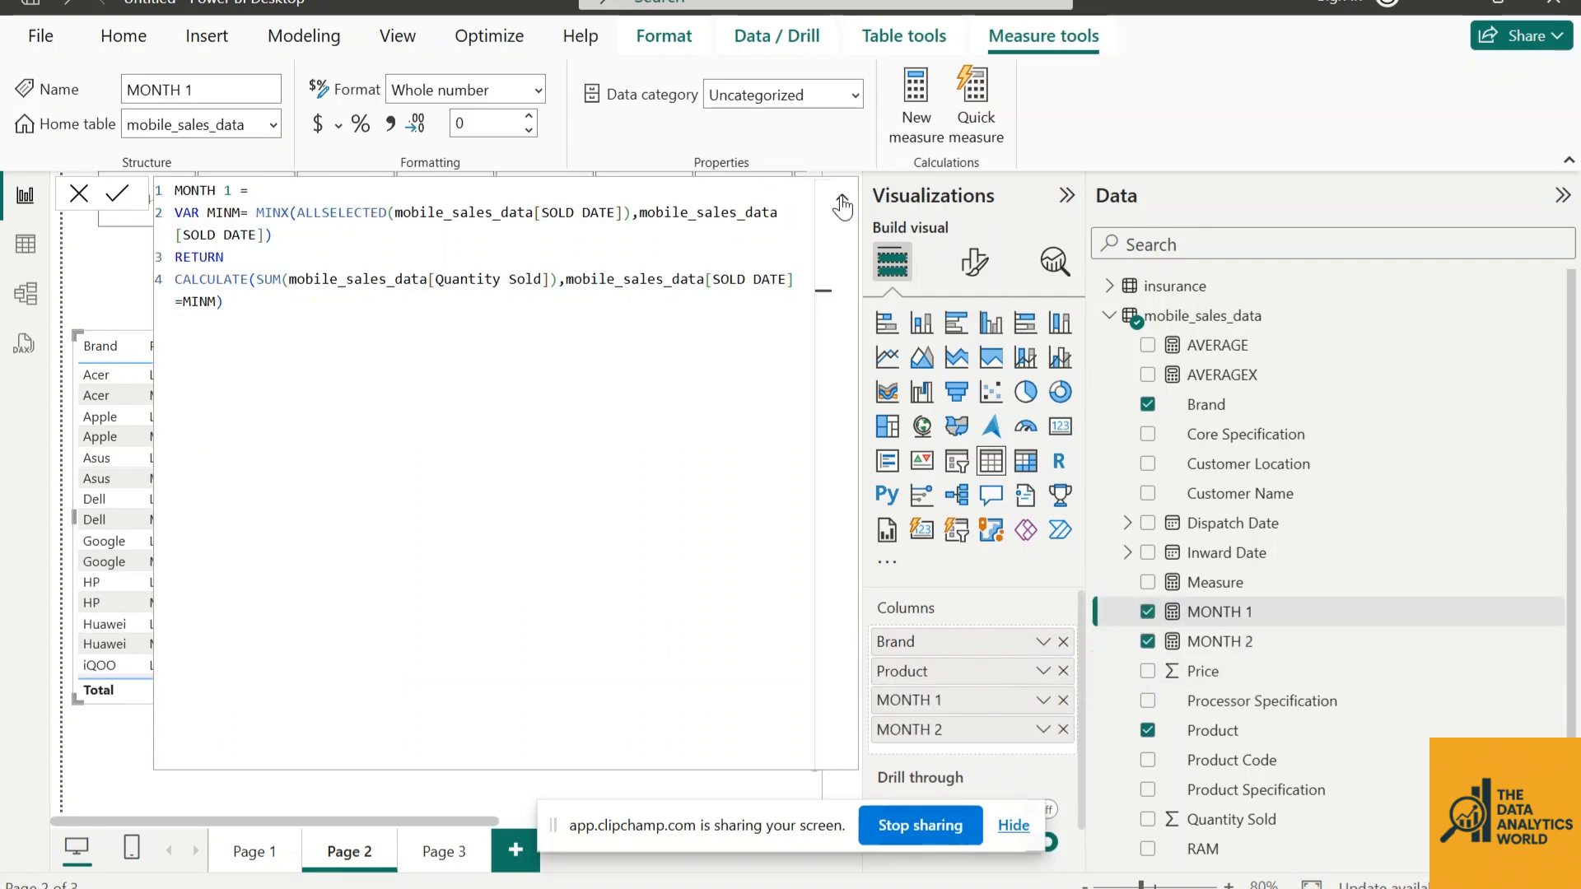
pyautogui.click(842, 198)
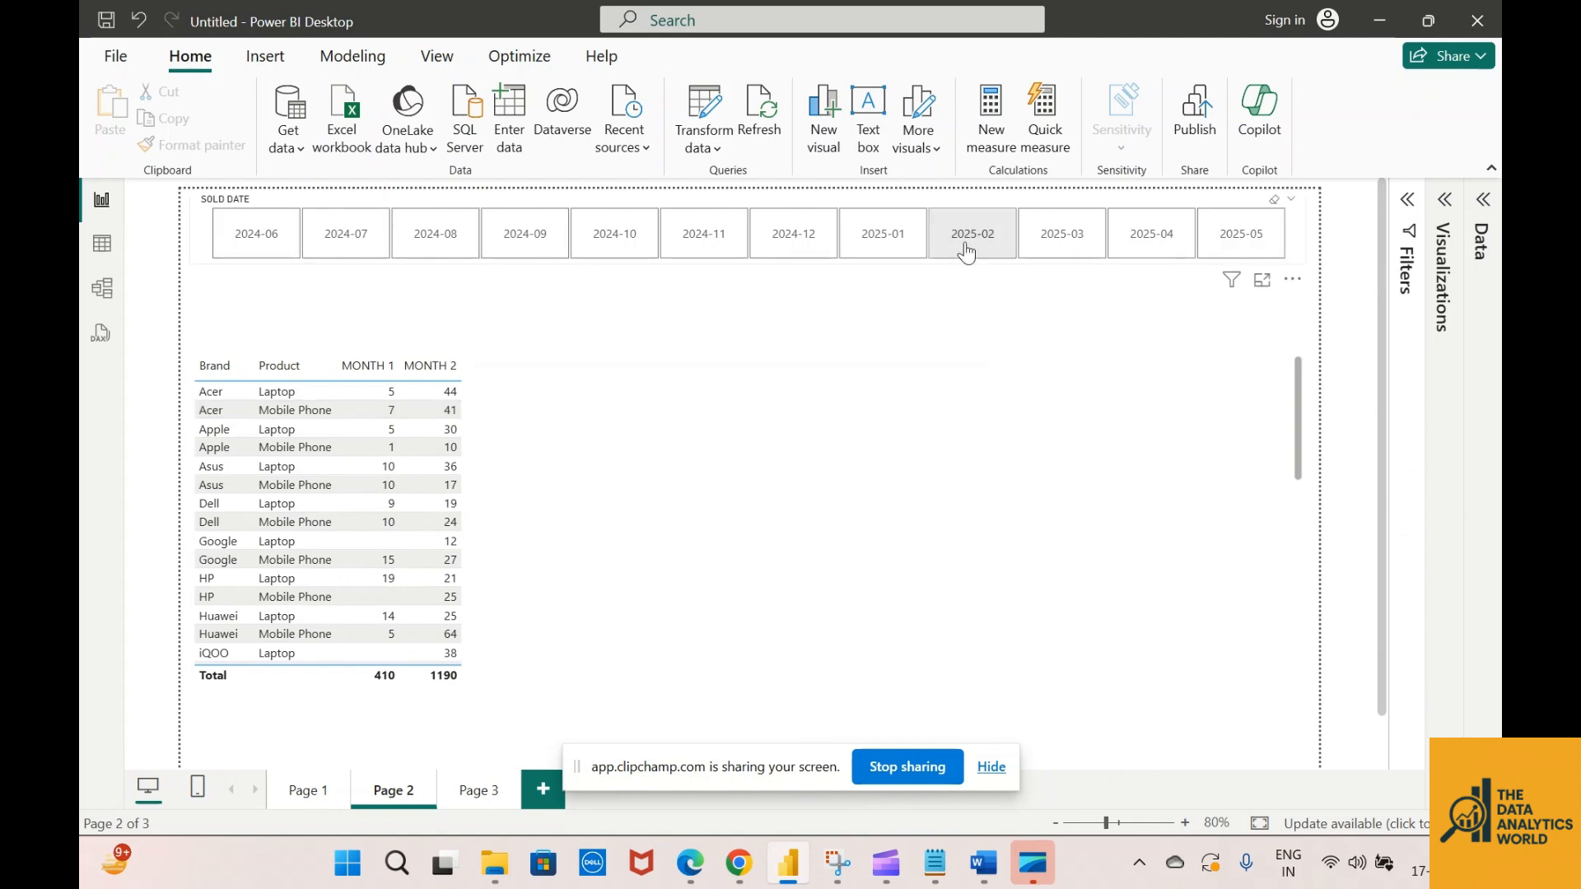
# Test the month comparison with 2025-02 and 2025-05 in the SOLD DATE slicer, and clear the selection
pyautogui.click(969, 239)
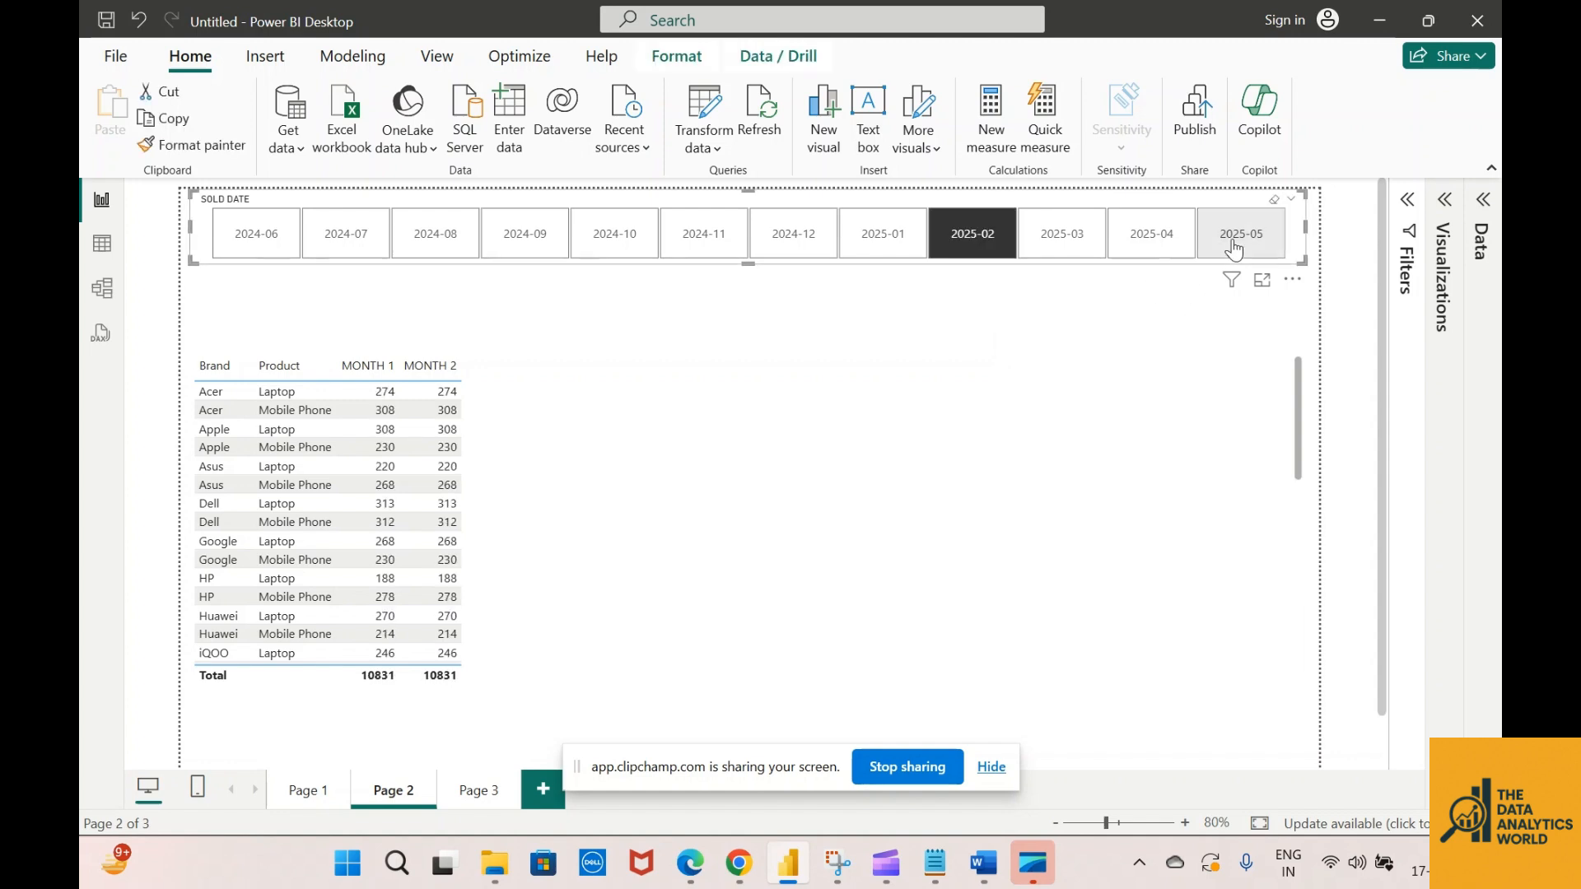
pyautogui.click(1233, 247)
pyautogui.keyDown('ctrl'); pyautogui.click(970, 240); pyautogui.keyUp('ctrl')
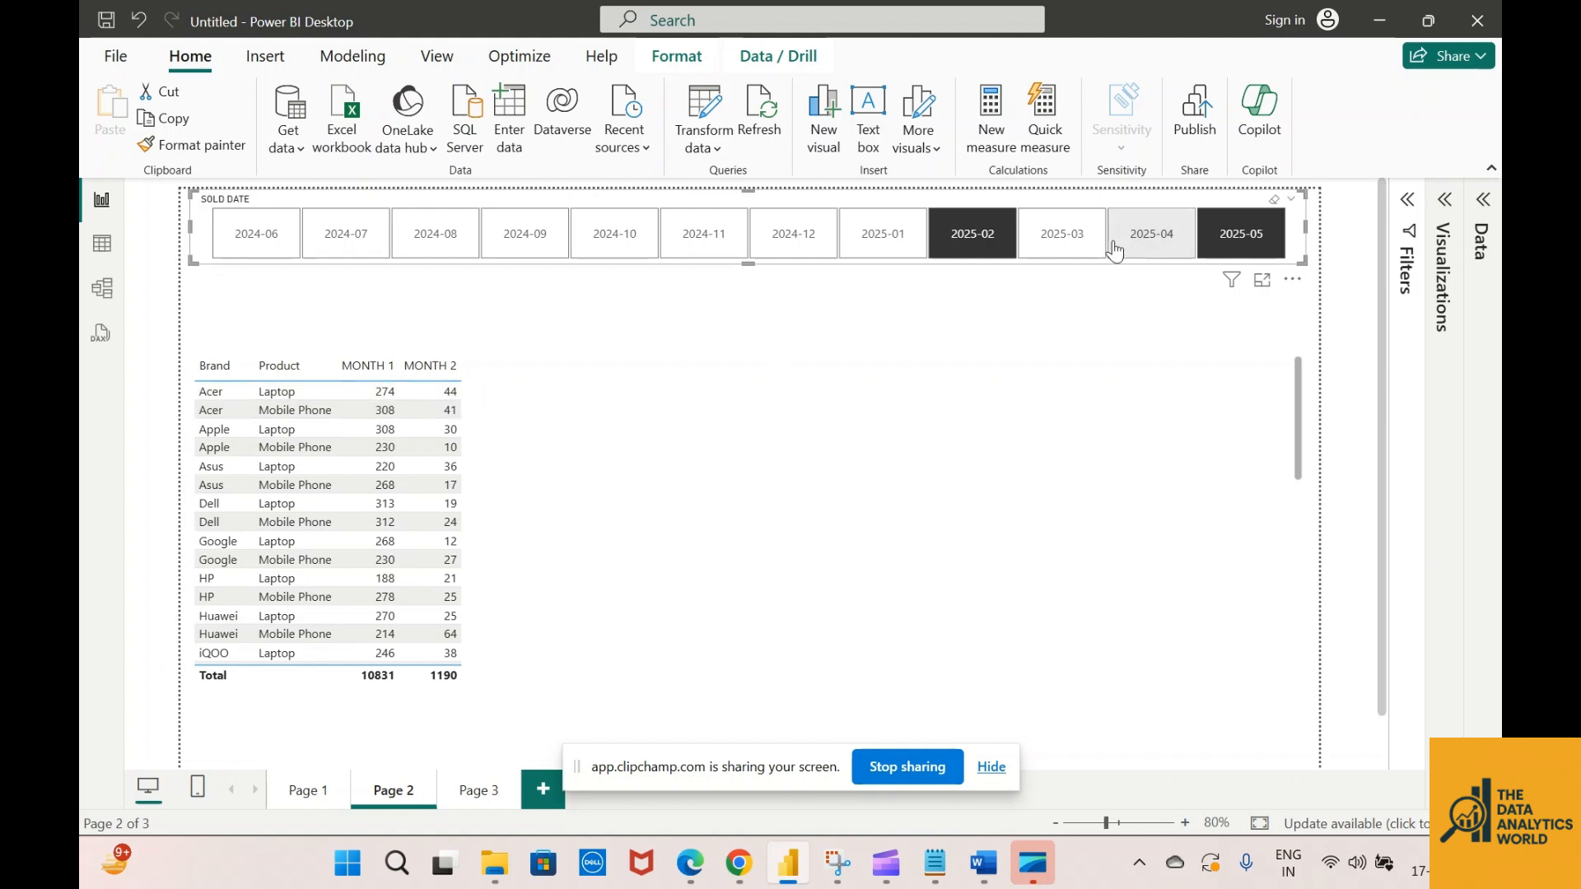
pyautogui.keyDown('ctrl'); pyautogui.click(1144, 242); pyautogui.keyUp('ctrl')
pyautogui.click(1273, 199)
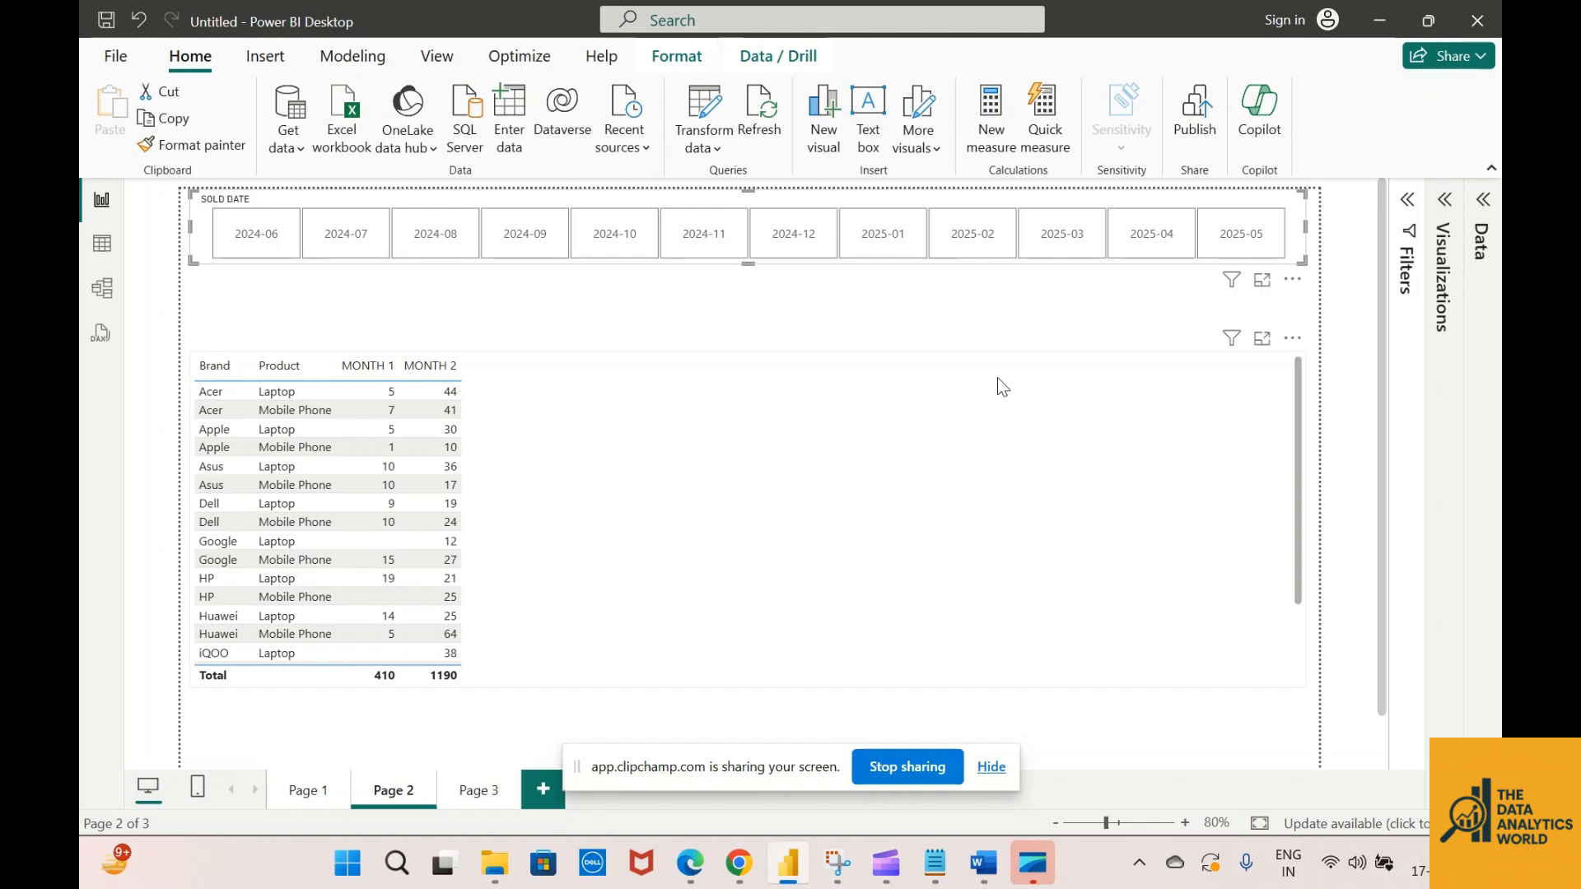
# Select 2025-02 and 2025-04 together in the SOLD DATE slicer, check the table rows, and expand the Visualizations and Data panes
pyautogui.click(955, 247)
pyautogui.keyDown('ctrl'); pyautogui.click(1177, 251); pyautogui.keyUp('ctrl')
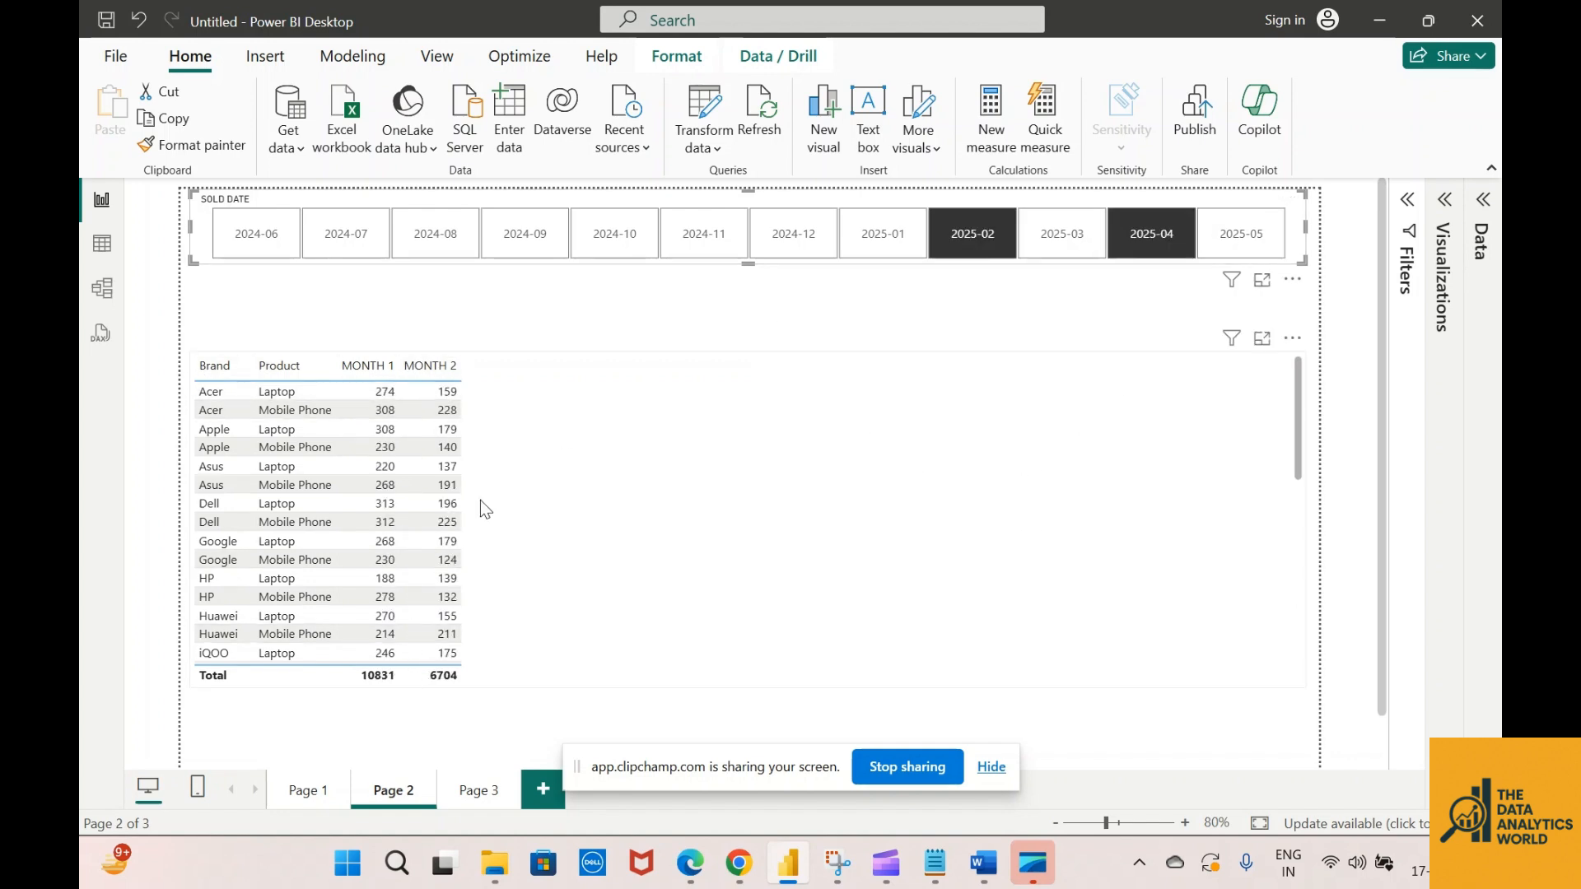
pyautogui.scroll(-5, 497, 449)
pyautogui.scroll(5, 497, 445)
pyautogui.click(1445, 200)
pyautogui.click(1483, 200)
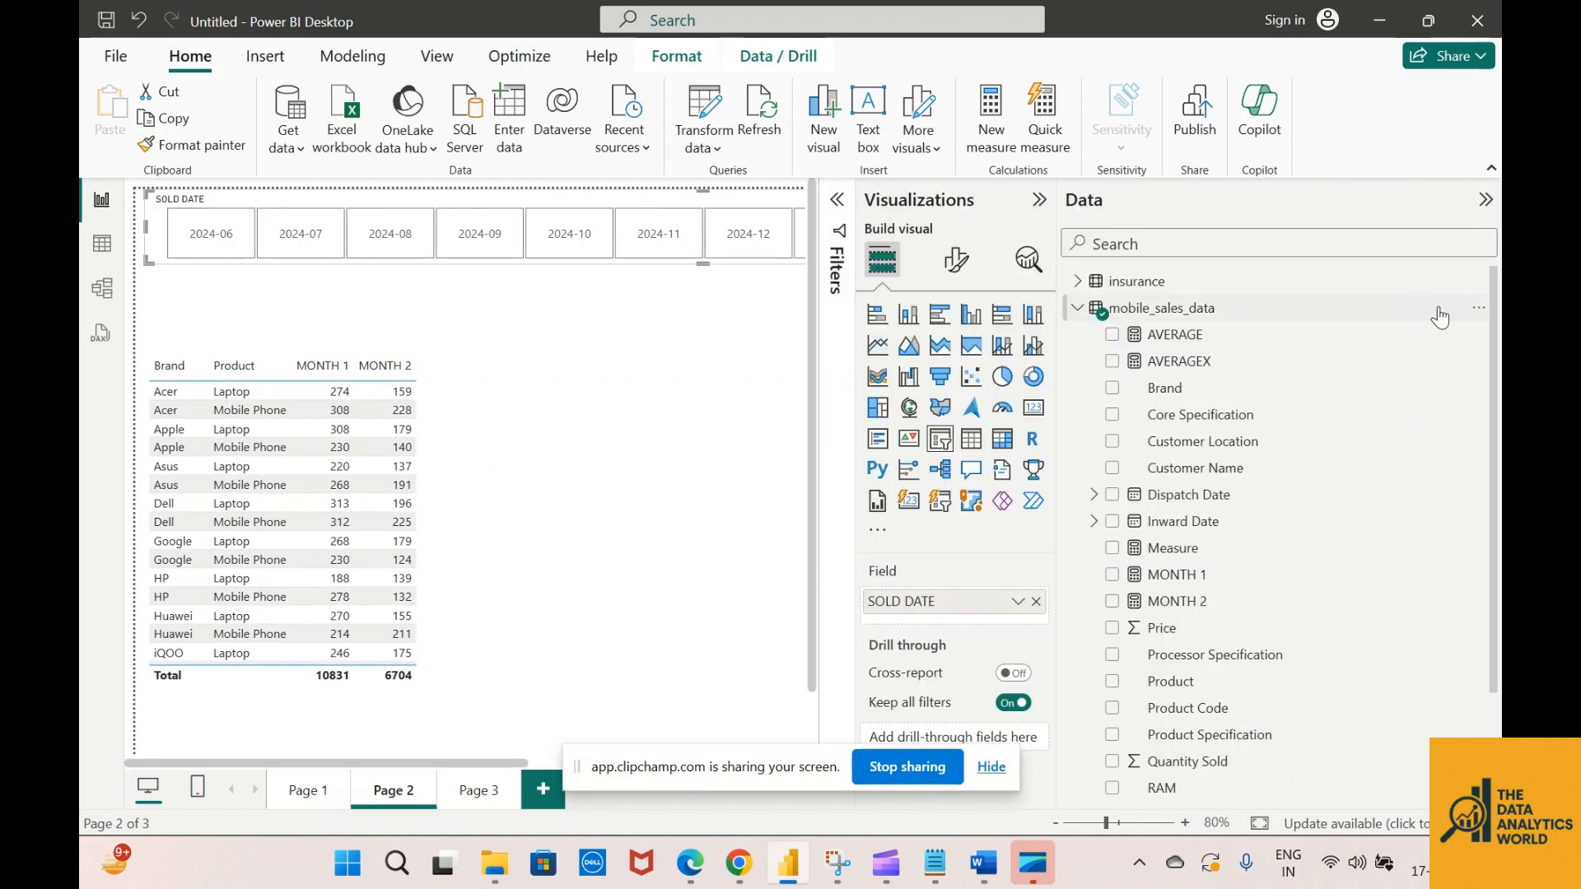
pyautogui.click(1483, 314)
pyautogui.click(1388, 346)
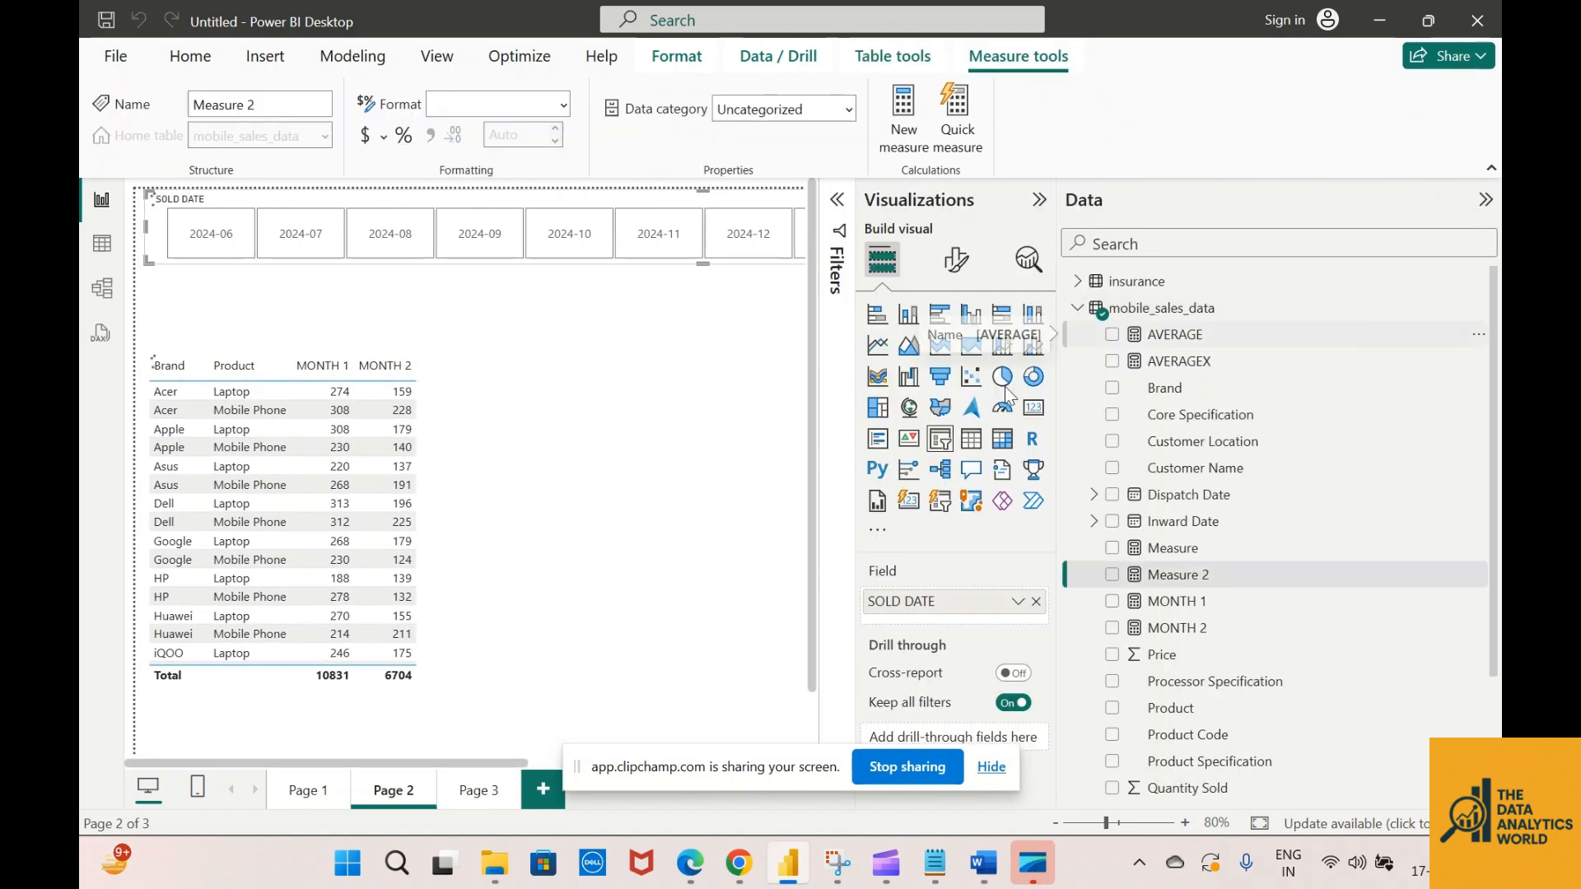
pyautogui.press('Escape')
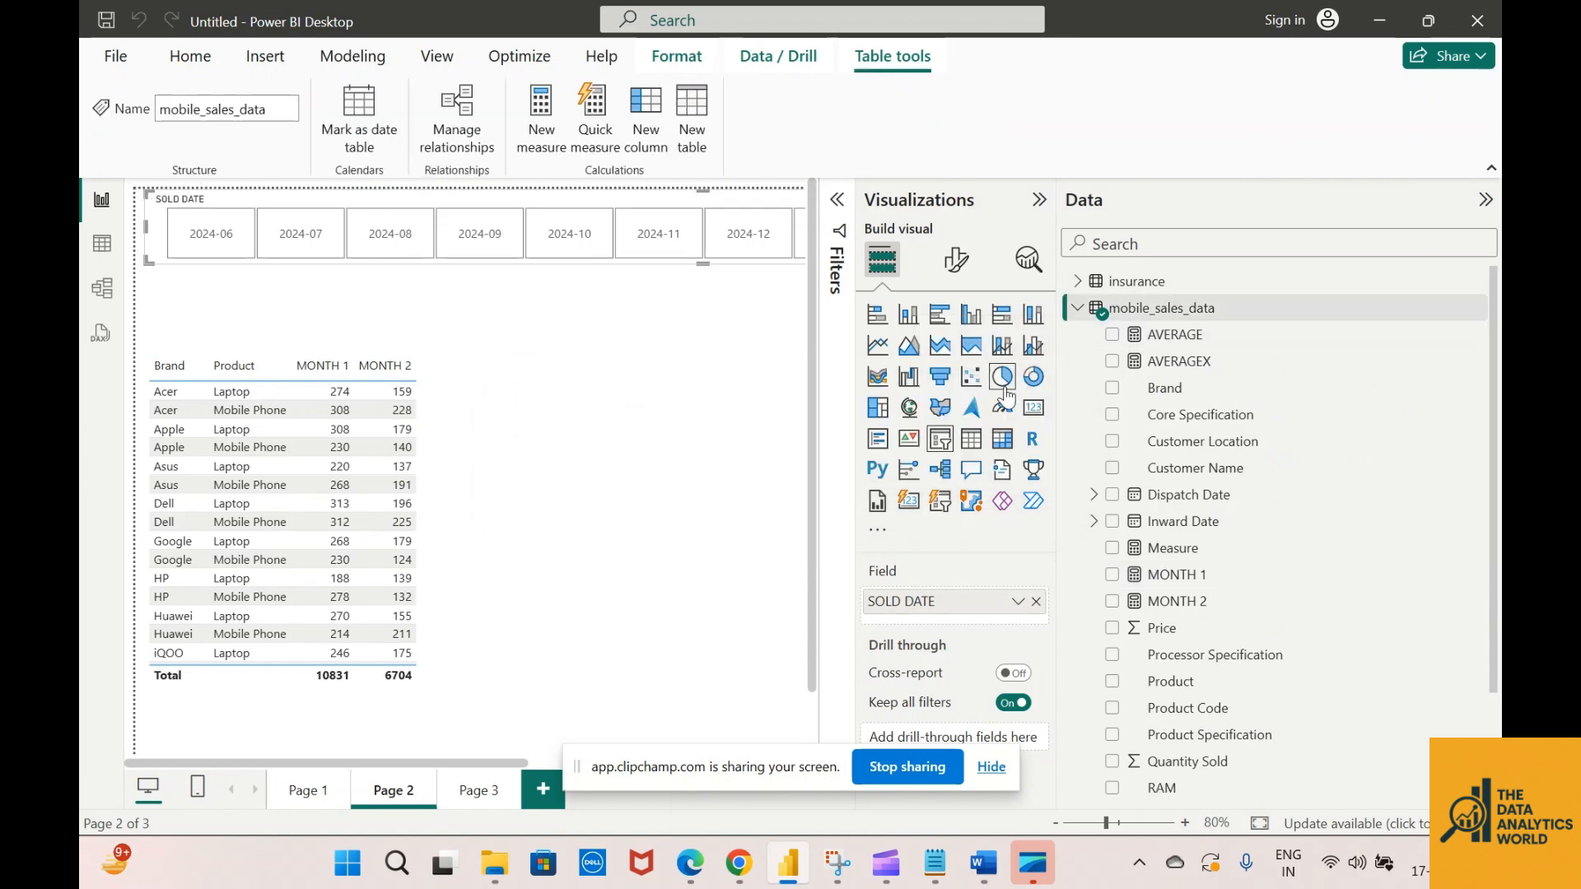
# Create a new measure in mobile_sales_data named DIFF, starting its expression with [MONTH 2]
pyautogui.click(1480, 311)
pyautogui.click(1369, 353)
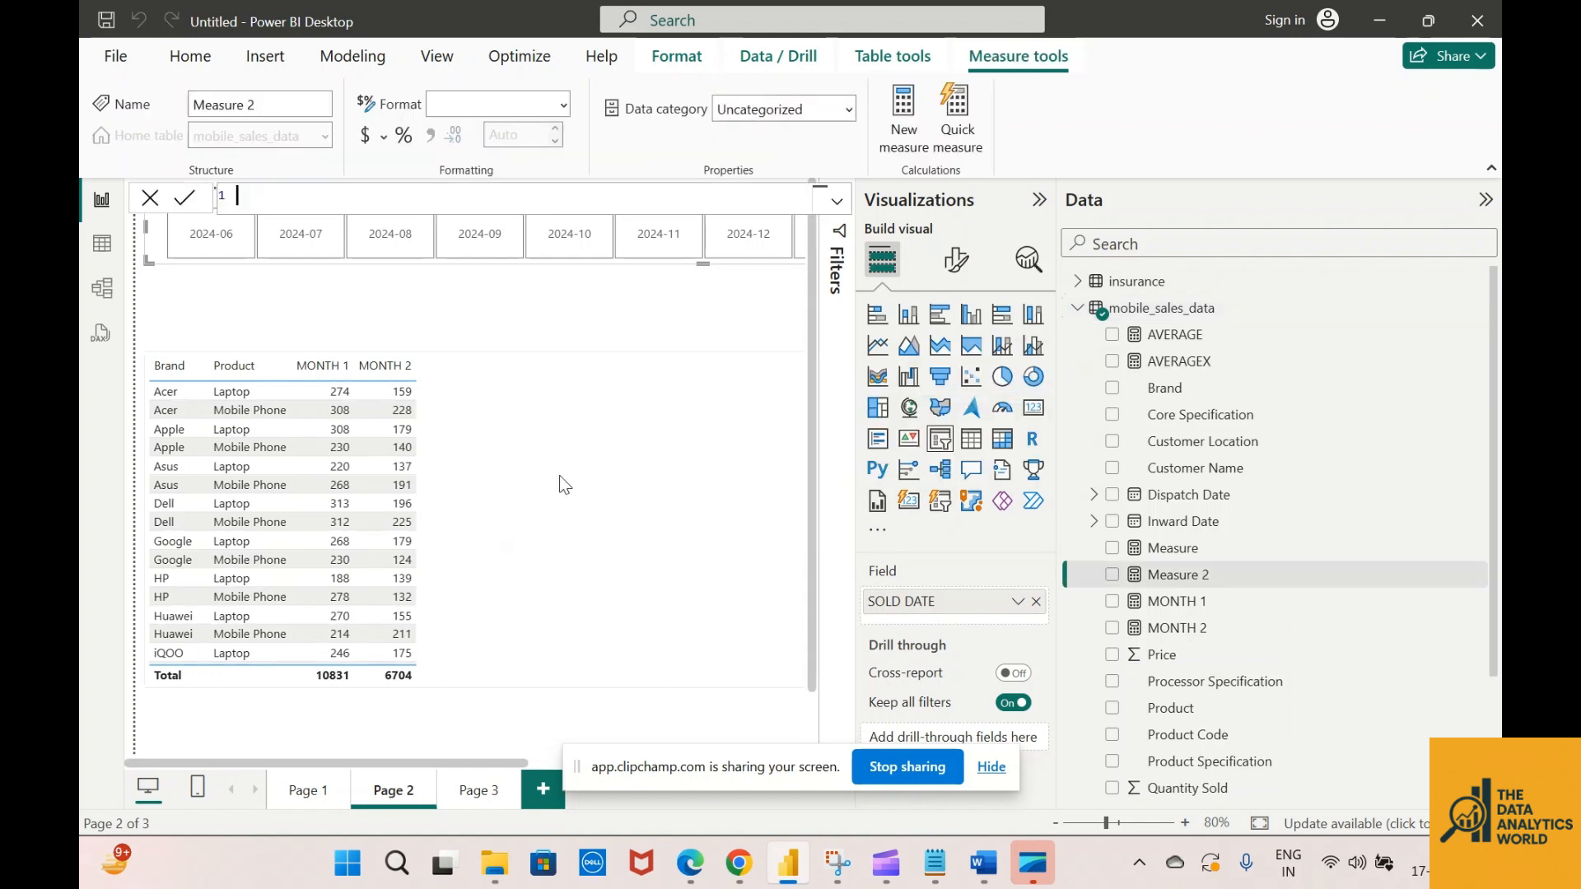
pyautogui.write('DIFF = MONTH')
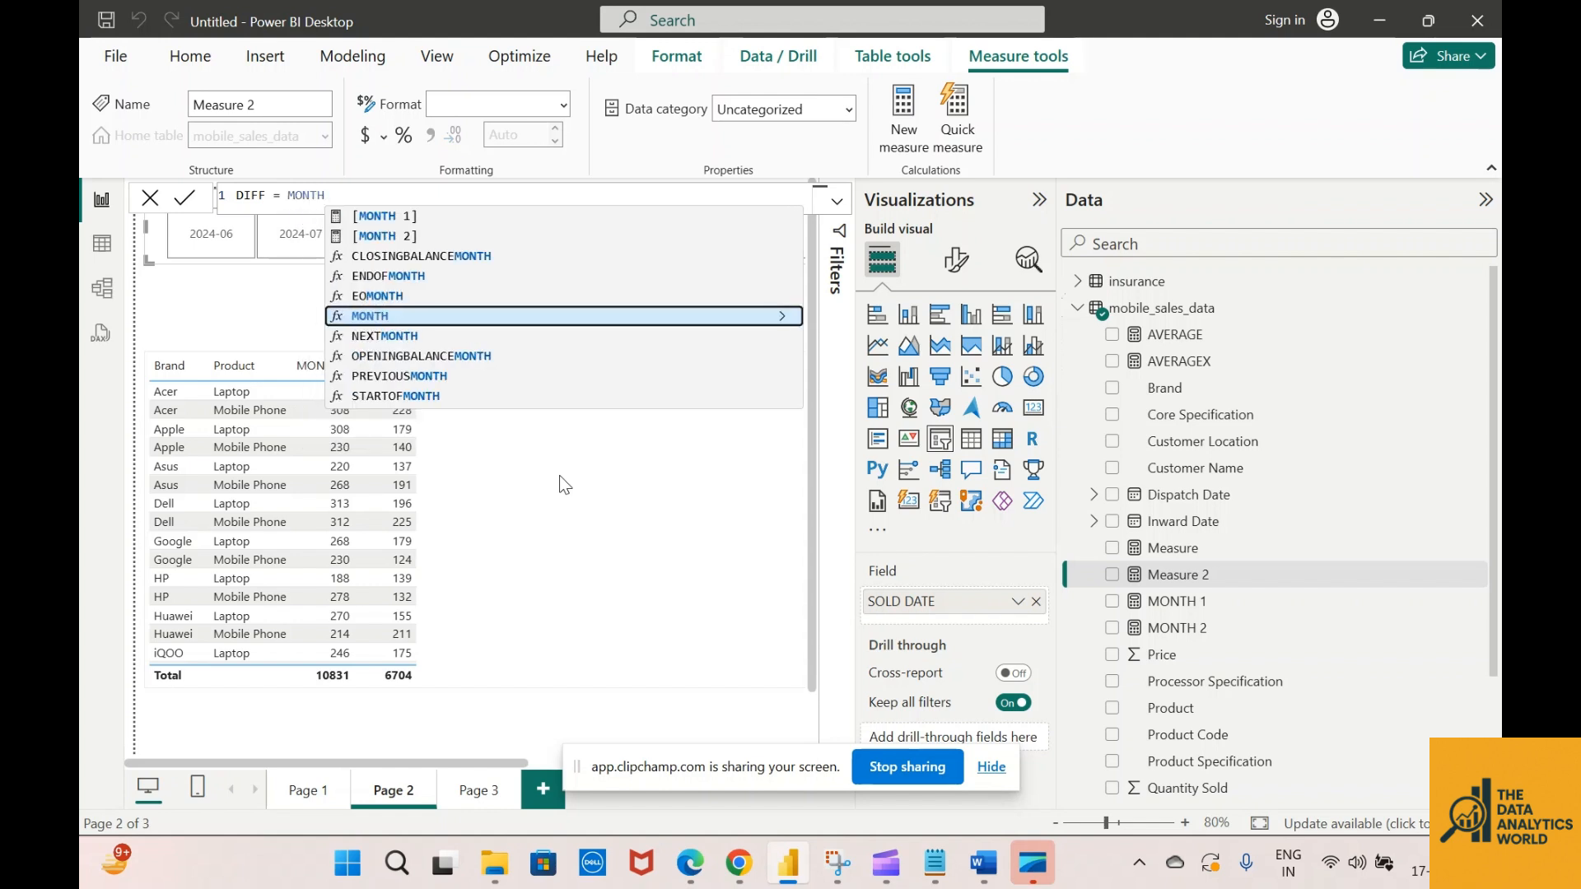
pyautogui.press('Up')
pyautogui.press('Up')
pyautogui.press('Up')
pyautogui.press('Up')
pyautogui.press('Tab')
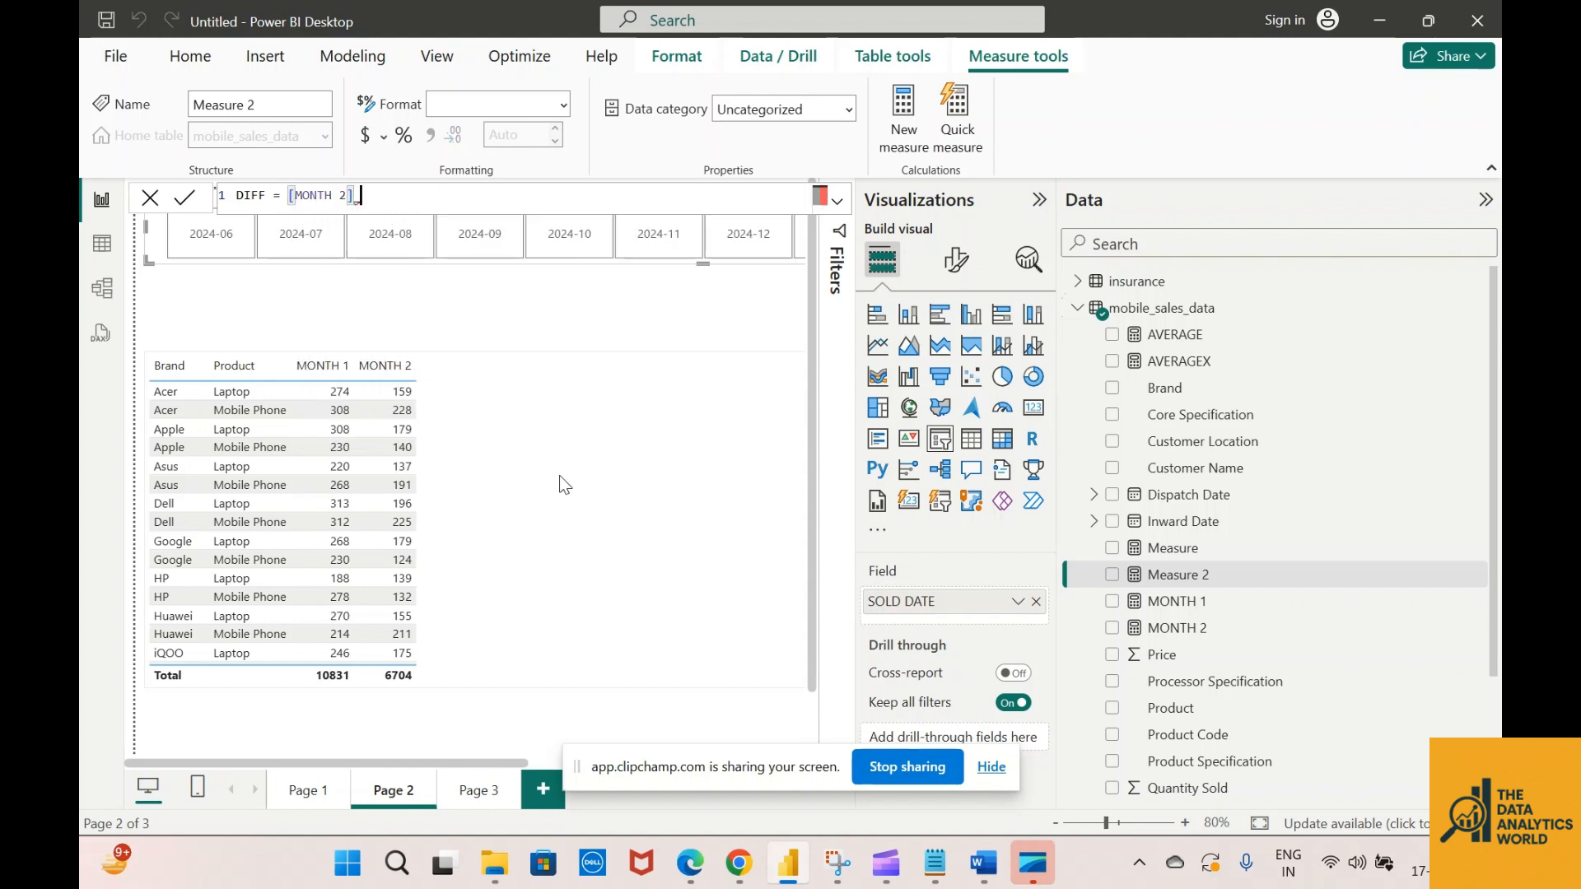
# Subtract [MONTH 1] in the DIFF formula and commit the measure
pyautogui.write('-[')
pyautogui.press('Down')
pyautogui.press('Down')
pyautogui.press('Down')
pyautogui.press('Tab')
pyautogui.press('Return')
# Add the DIFF measure to the table visual after MONTH 2 and collapse the Visualizations and Data panes
pyautogui.moveTo(1171, 497); pyautogui.dragTo(1339, 499)
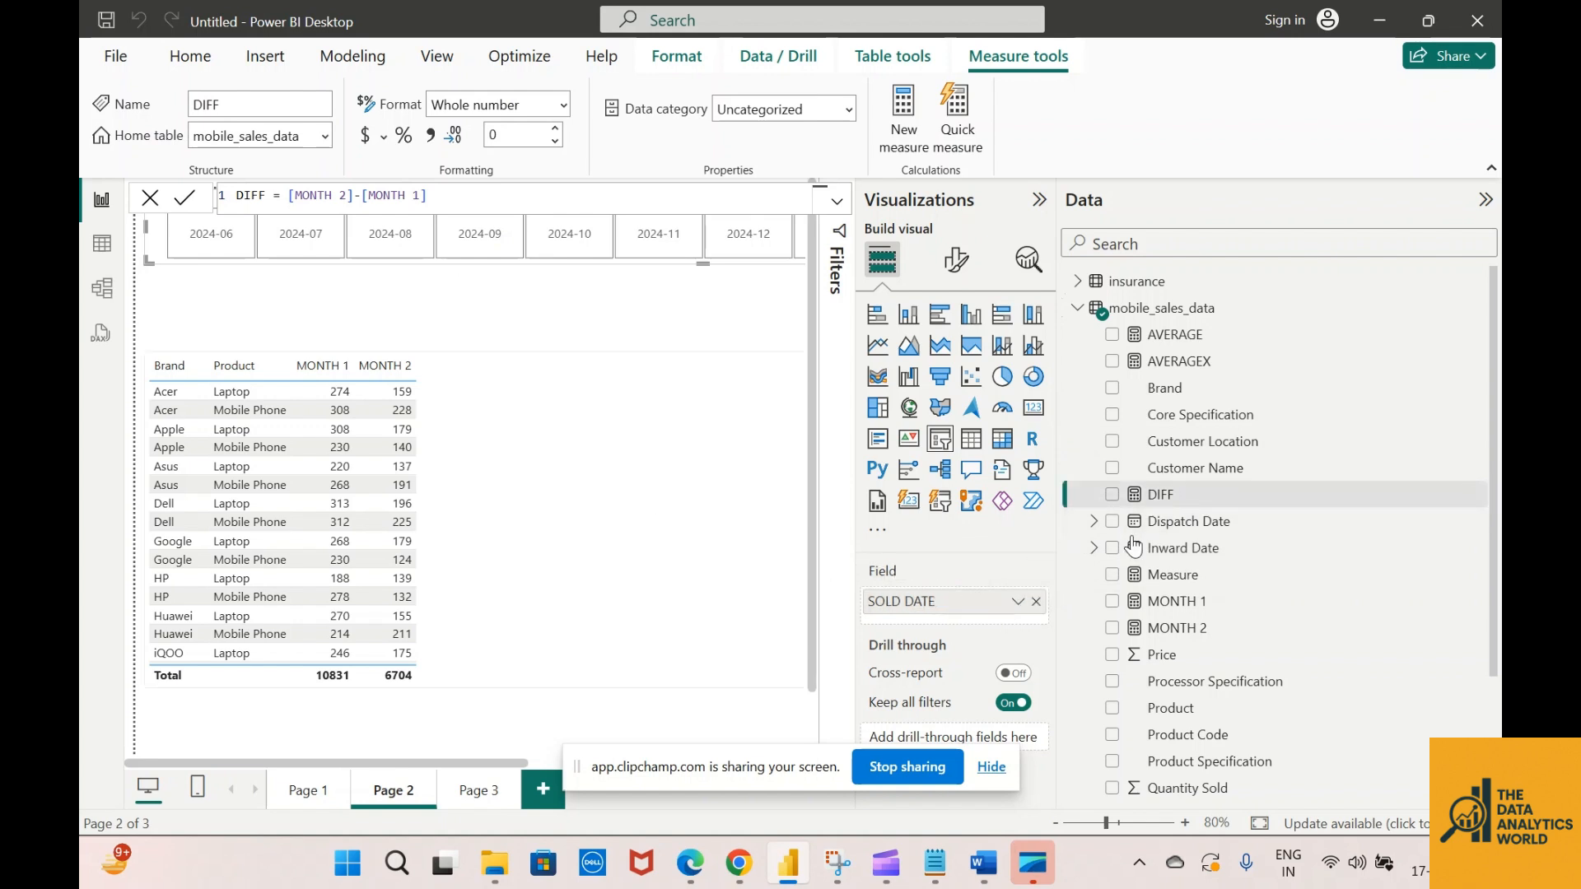
pyautogui.moveTo(1242, 505); pyautogui.dragTo(998, 710)
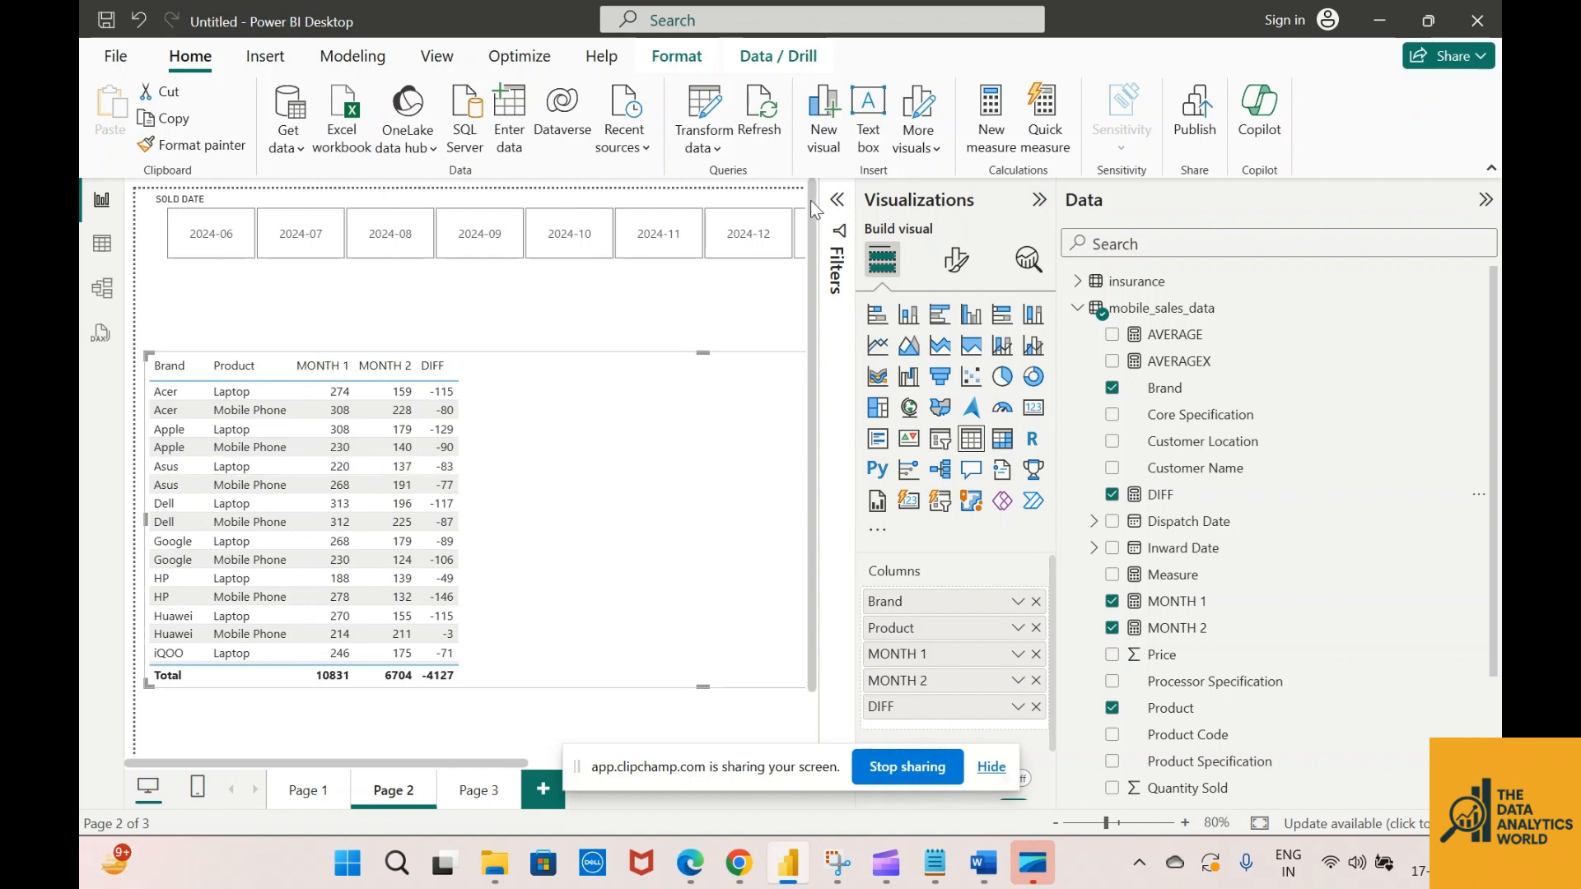
pyautogui.click(1039, 200)
pyautogui.click(1487, 202)
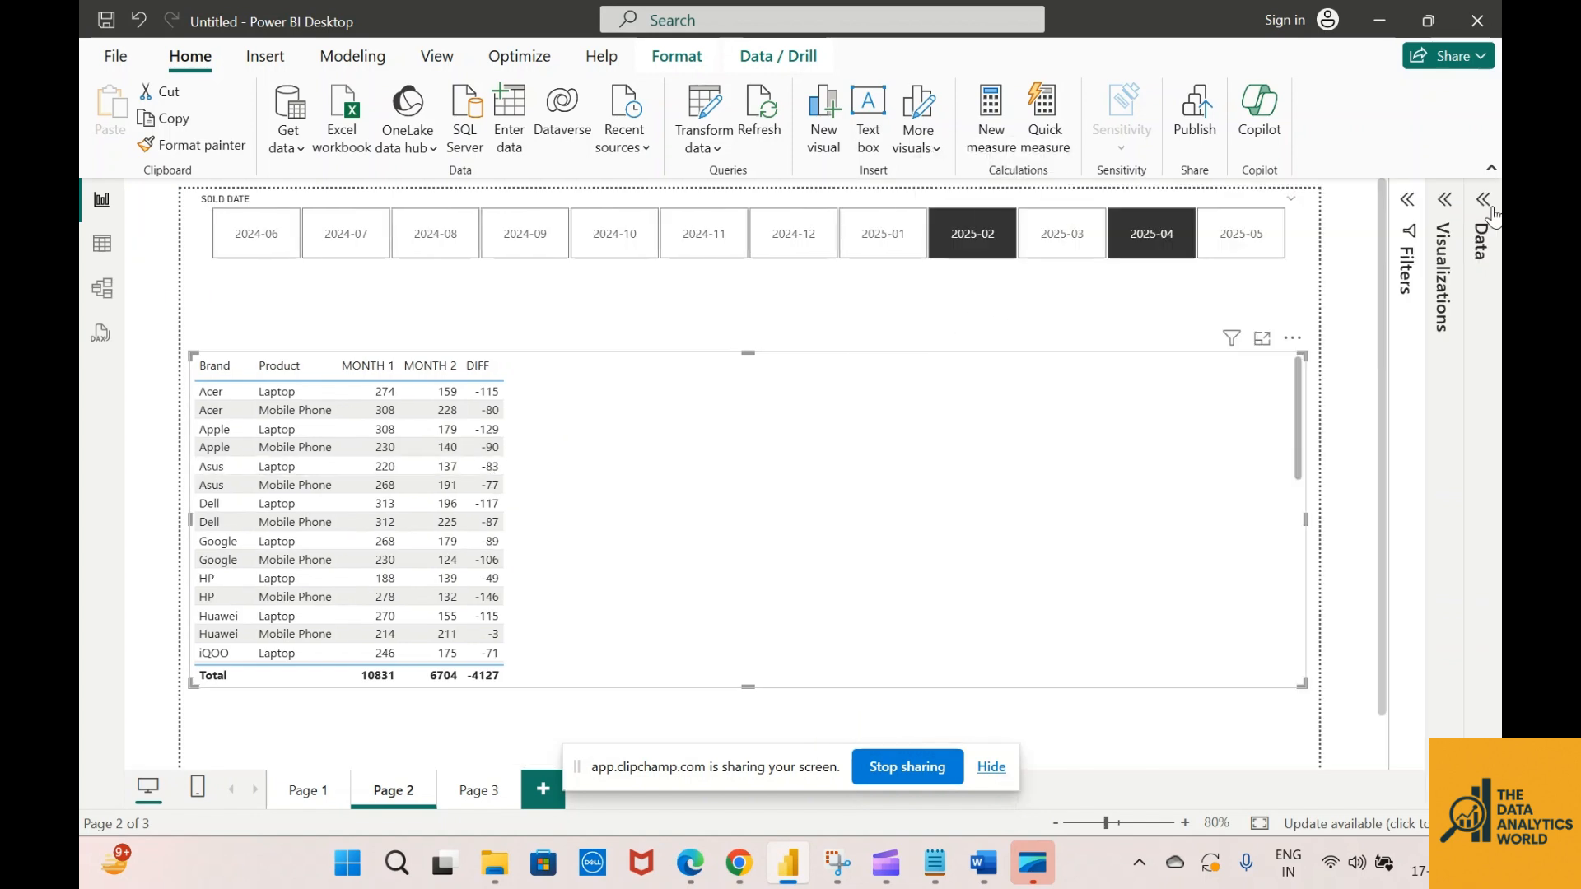
# Change the SOLD DATE slicer selection to 2024-12 and 2025-01 and look through the table's rows
pyautogui.keyDown('ctrl'); pyautogui.click(1152, 242); pyautogui.keyUp('ctrl')
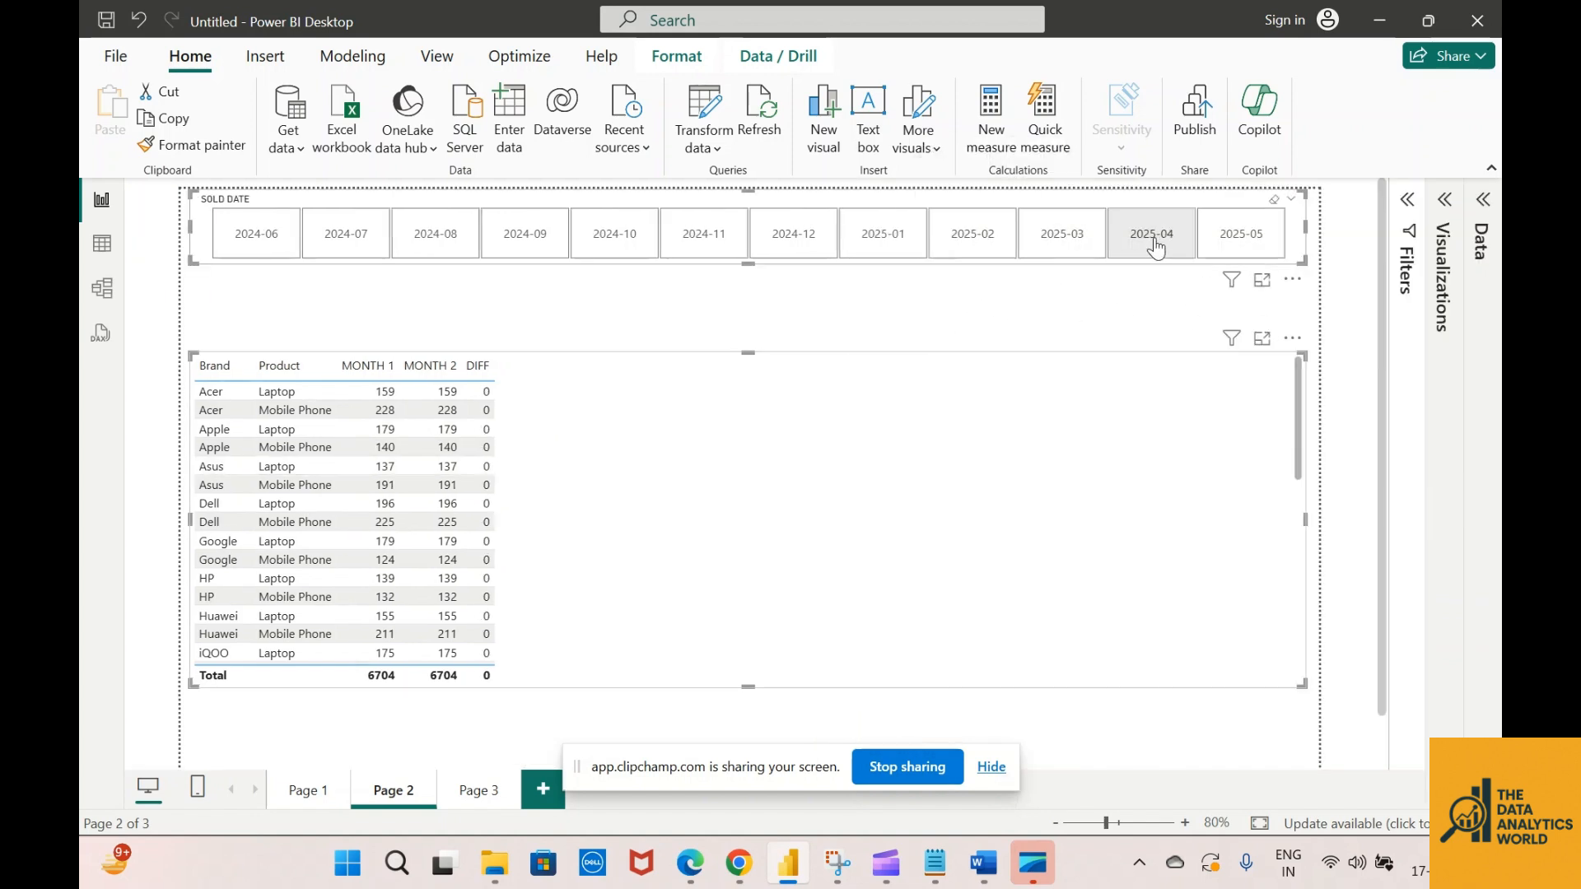
pyautogui.keyDown('ctrl'); pyautogui.click(808, 242); pyautogui.keyUp('ctrl')
pyautogui.keyDown('ctrl'); pyautogui.click(880, 243); pyautogui.keyUp('ctrl')
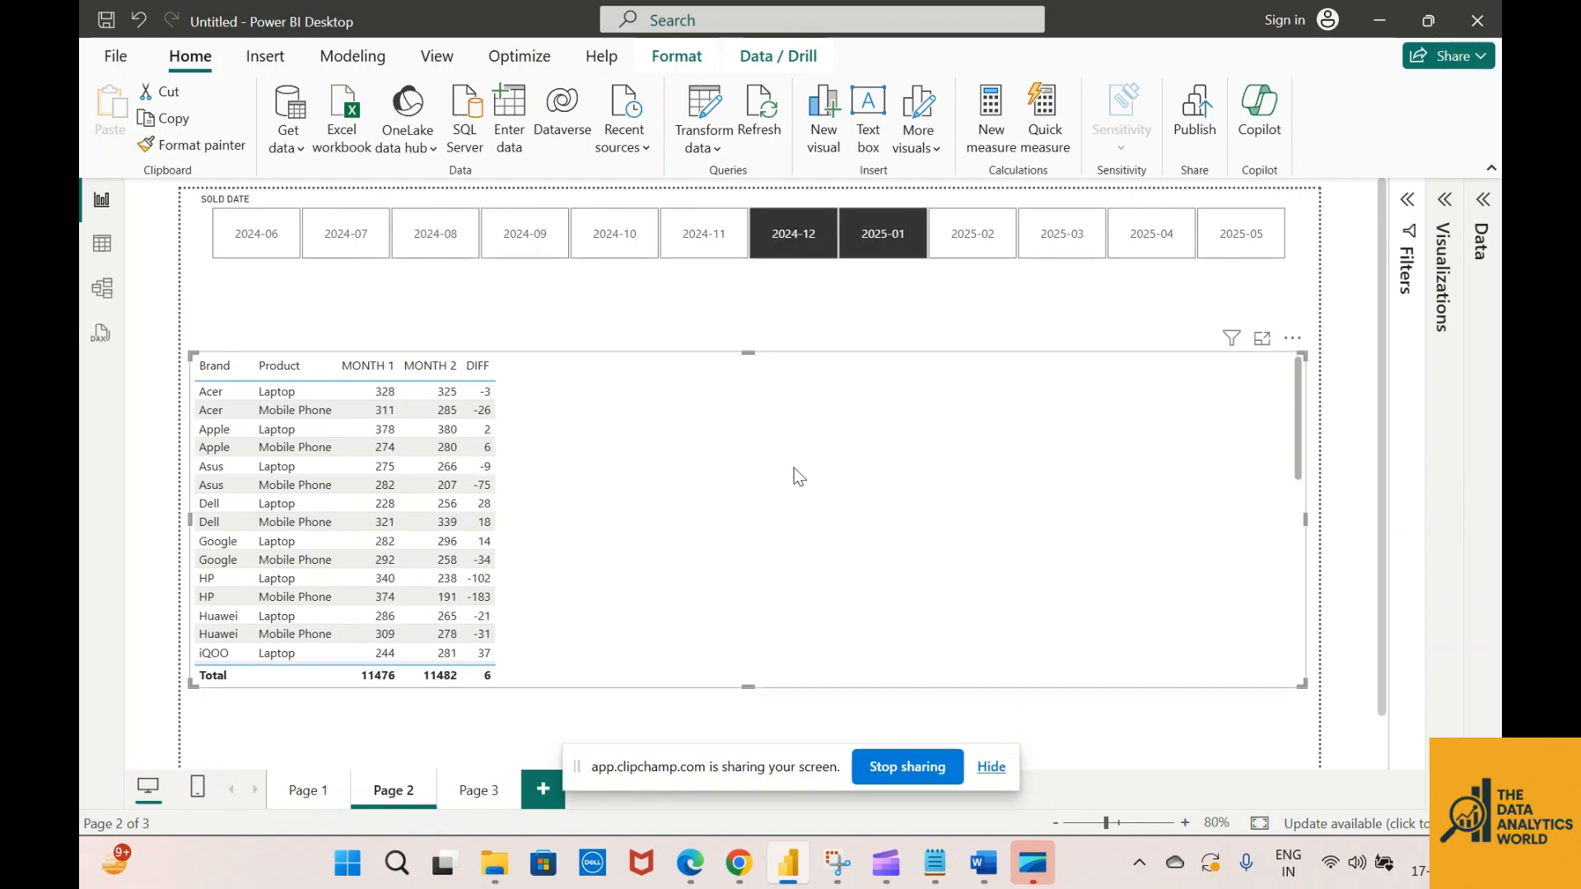
pyautogui.scroll(-3, 829, 463)
pyautogui.scroll(3, 829, 463)
# Create a new measure in mobile_sales_data named % PERCENTAGE, with its expression starting on a second line
pyautogui.click(1482, 200)
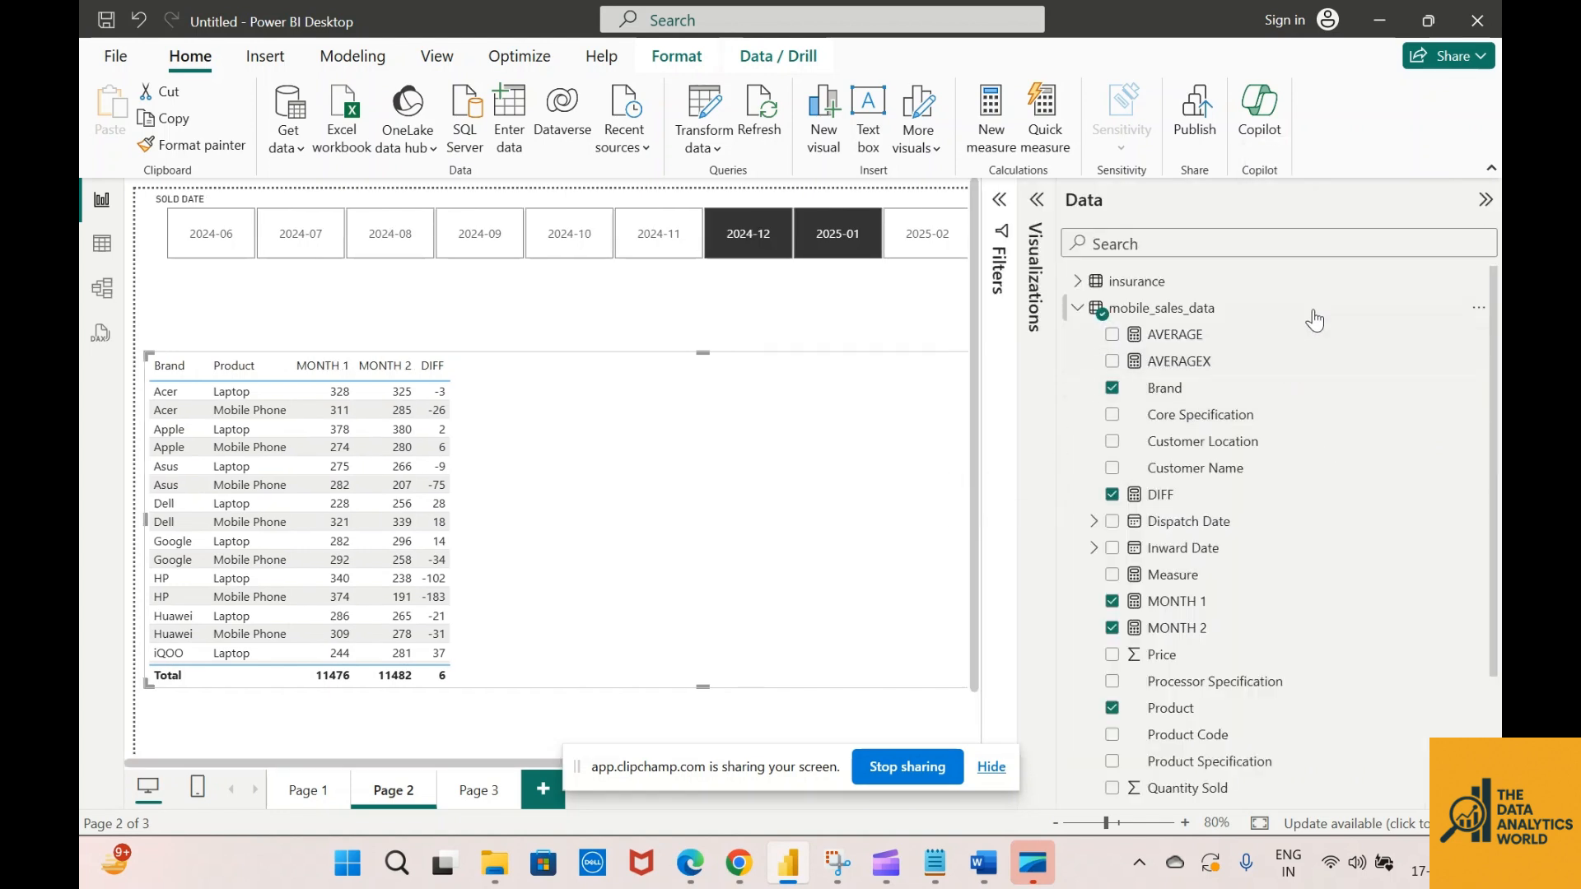
pyautogui.click(1479, 309)
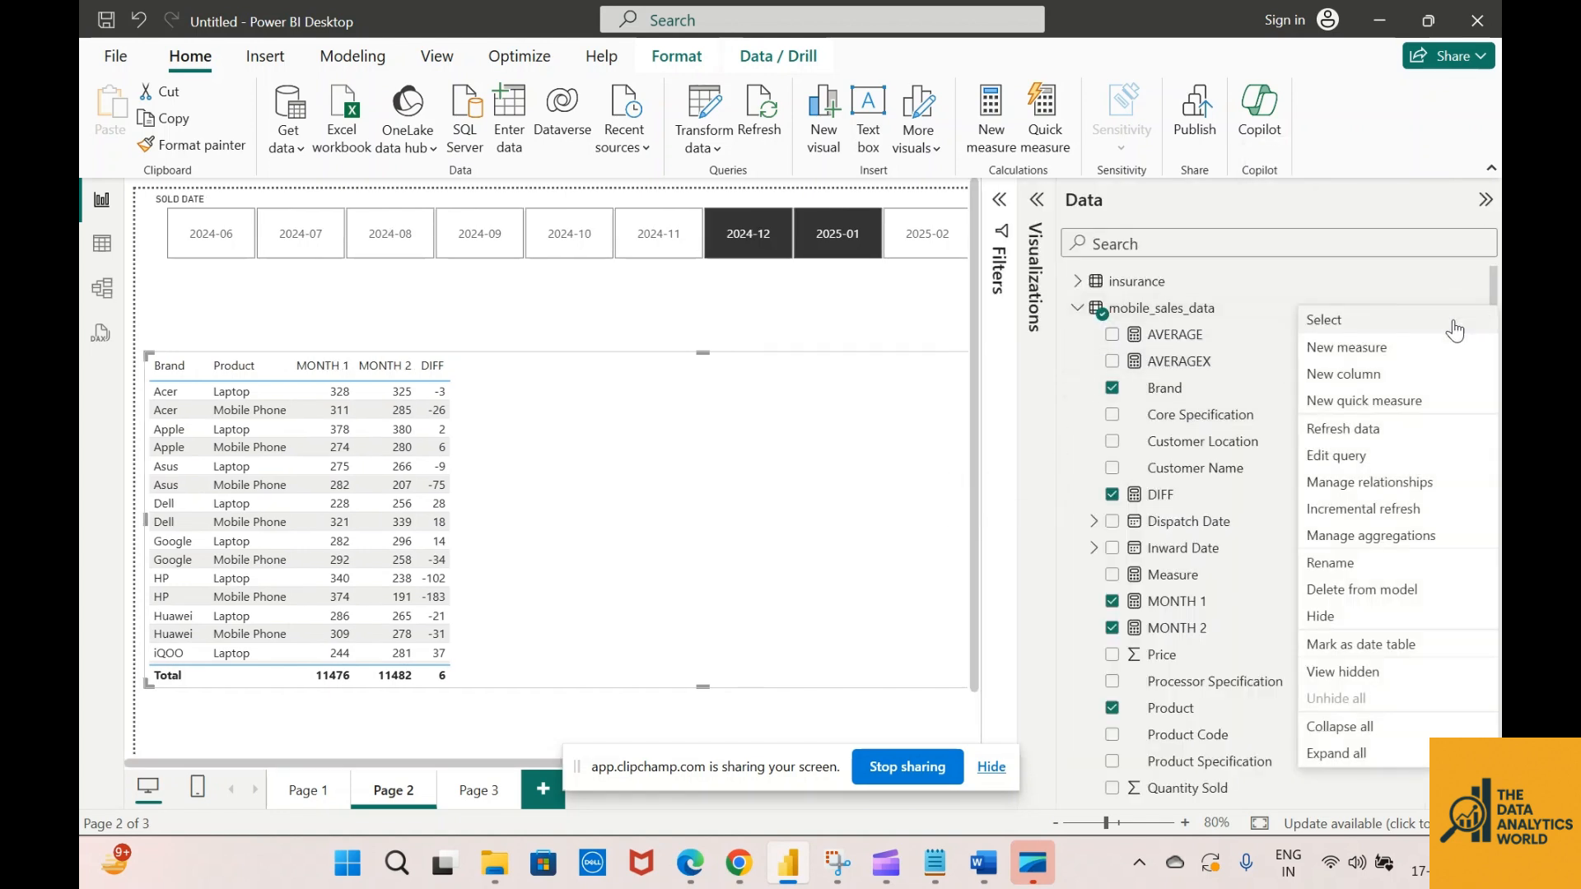
pyautogui.click(1363, 348)
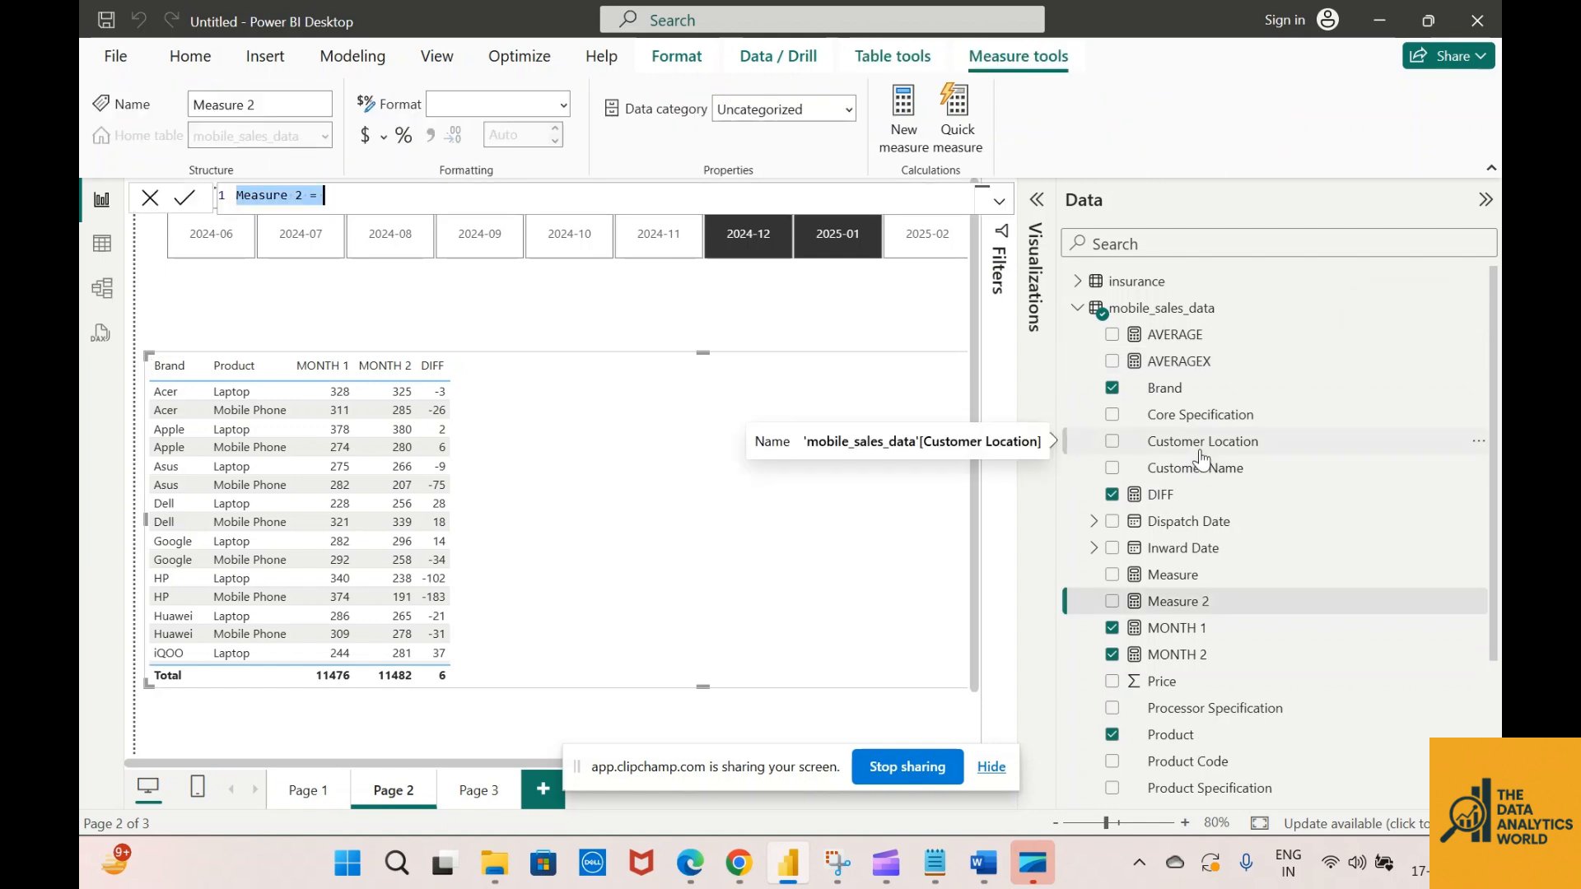
pyautogui.press('BackSpace')
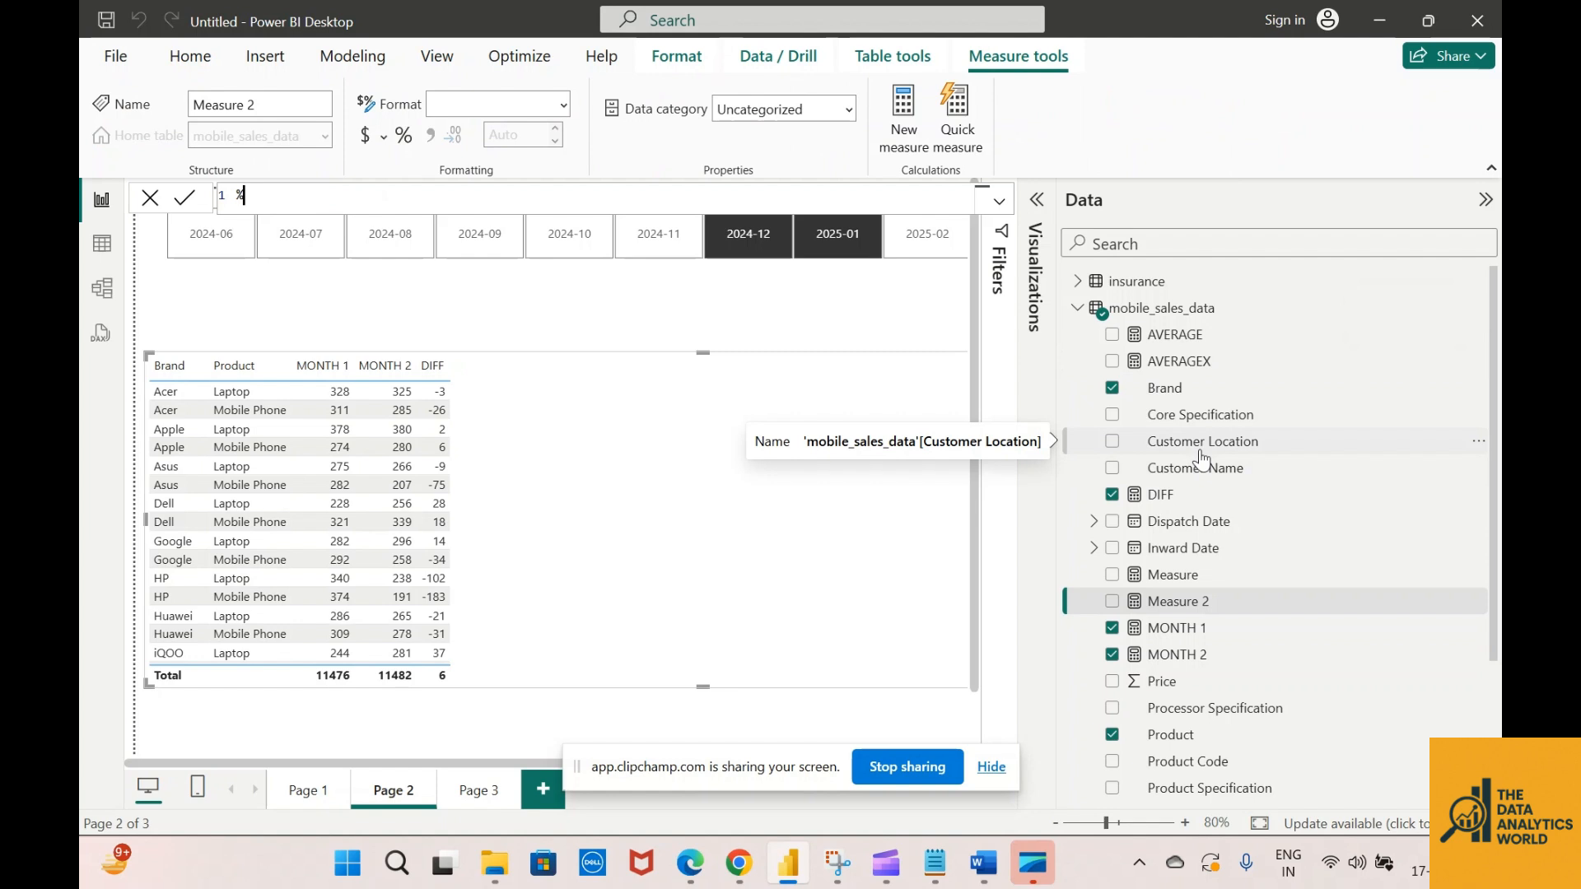
pyautogui.write('% PERCENTAGE =')
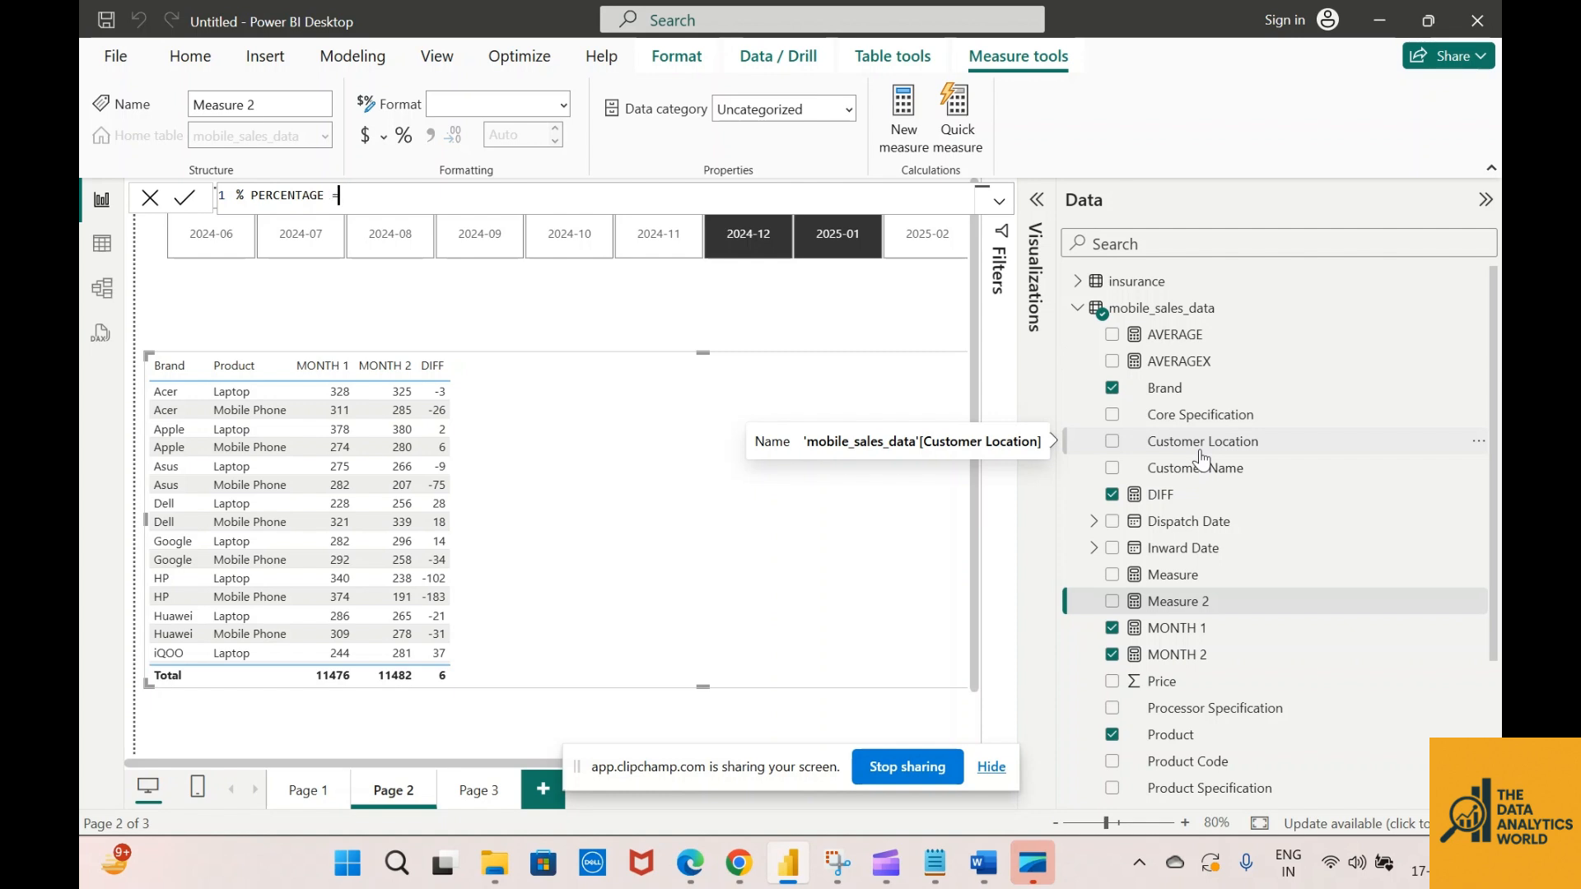
pyautogui.hotkey('shift', 'Return')
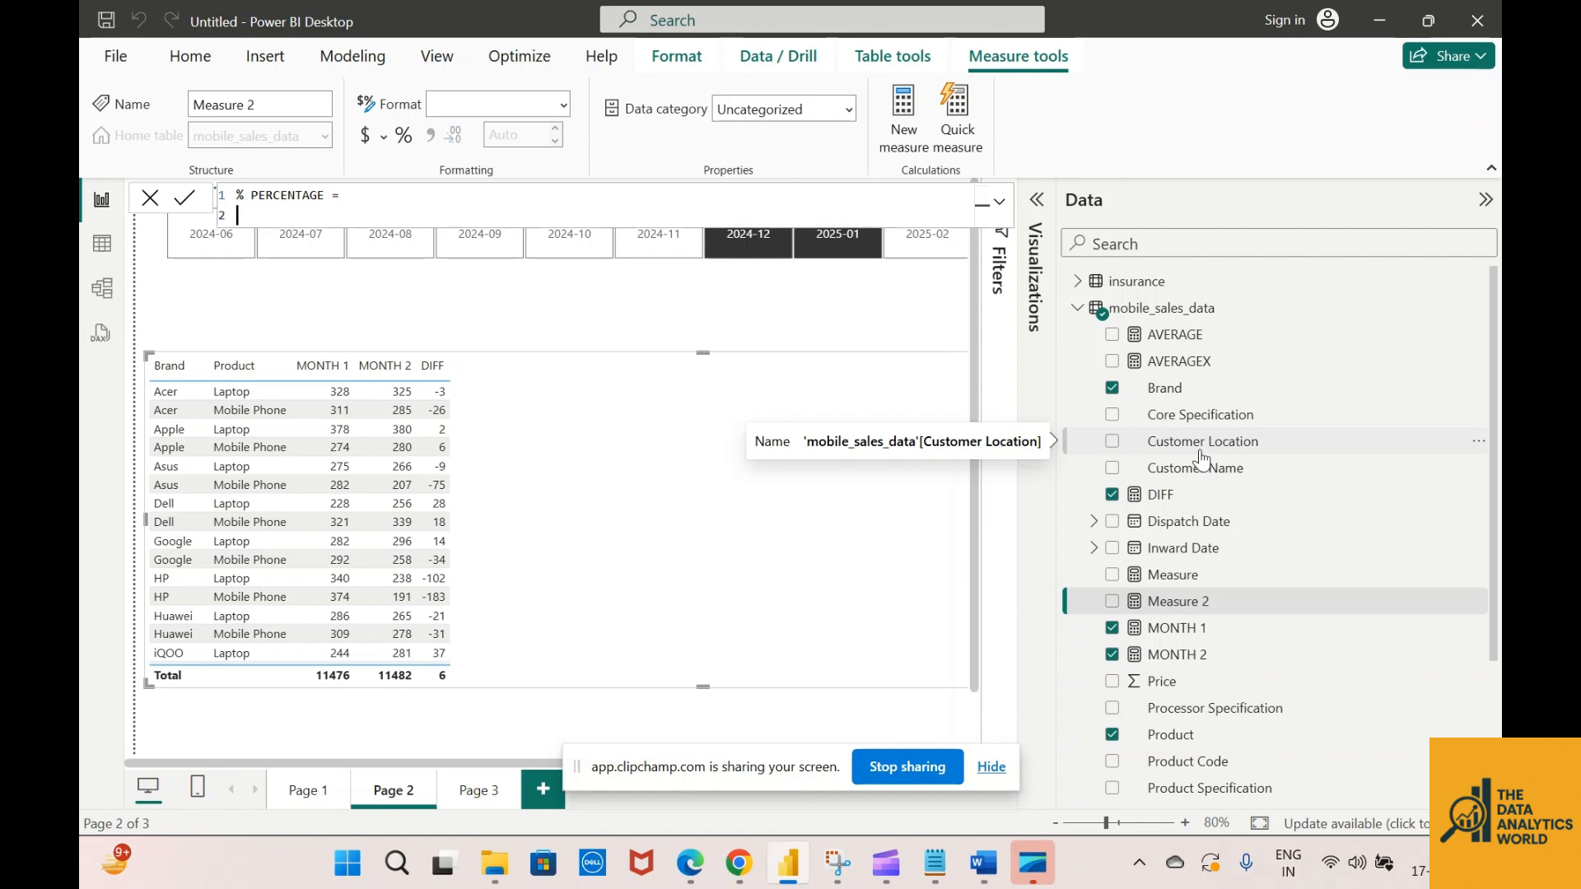
# Define the variable BASE as [MONTH 1]+0 in the % PERCENTAGE measure
pyautogui.write('VAR BASE =[')
pyautogui.press('Down')
pyautogui.press('Down')
pyautogui.press('Down')
pyautogui.press('Down')
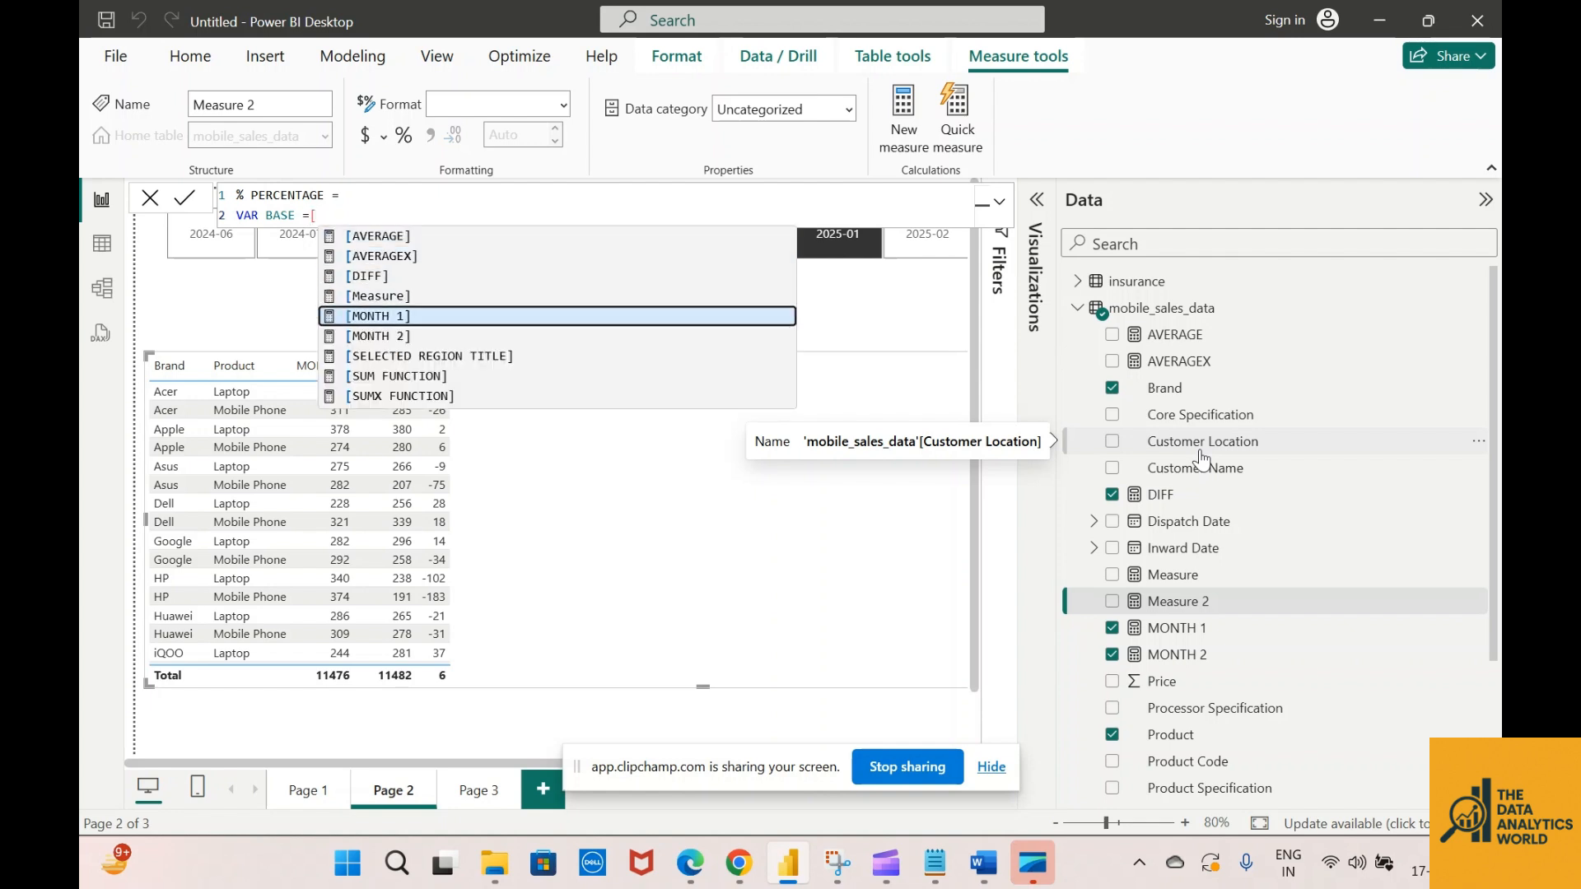
pyautogui.press('Tab')
pyautogui.write('+')
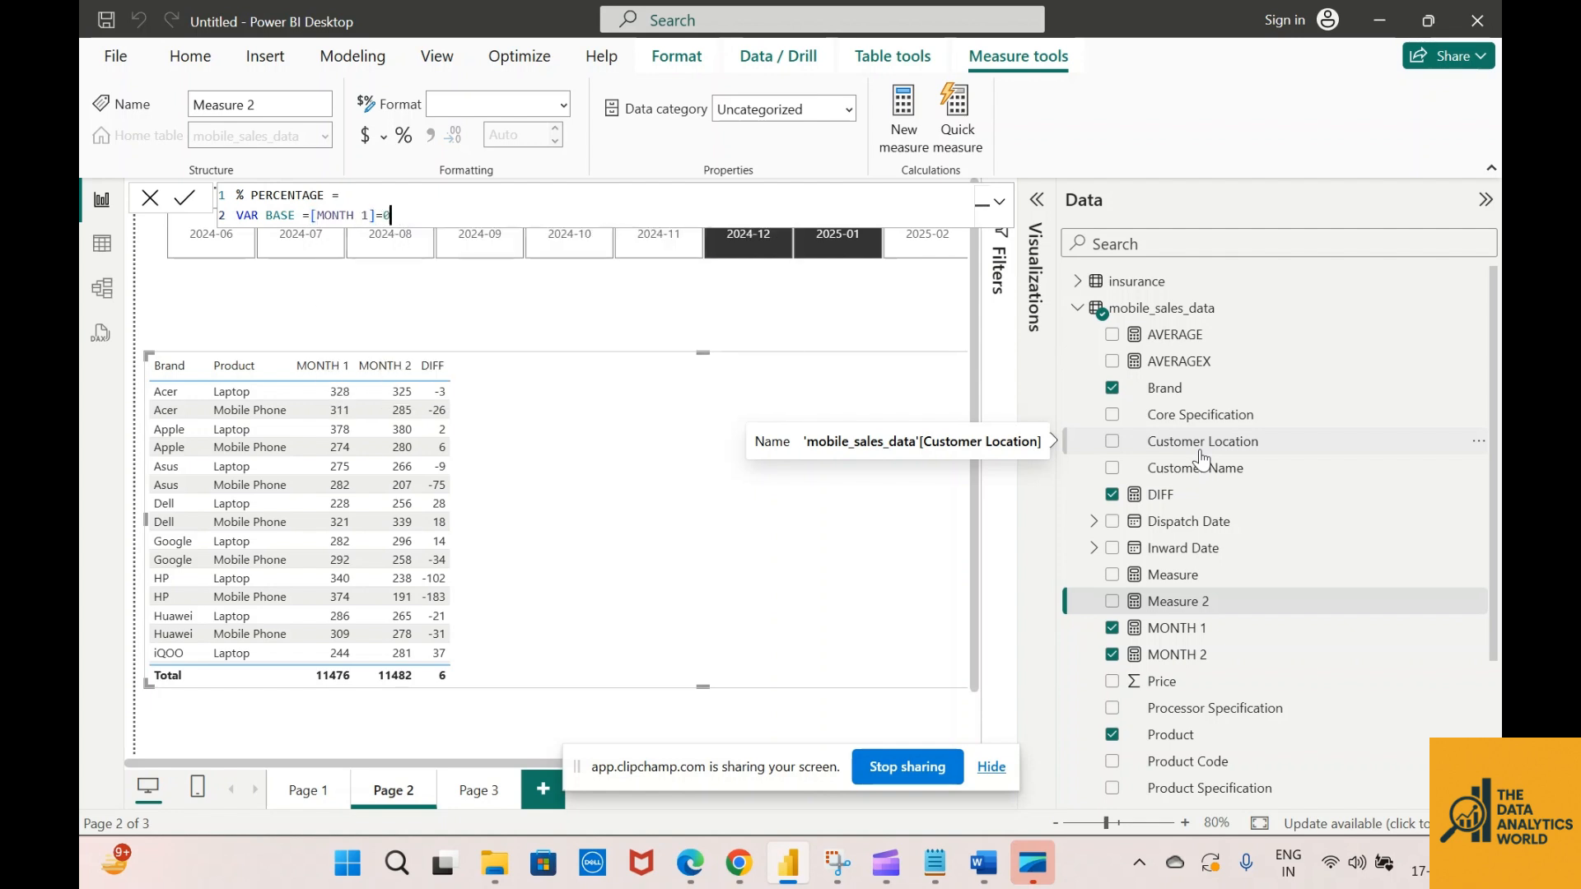
pyautogui.press('BackSpace')
pyautogui.write('0')
# Define a second variable COMPARE as [MONTH 2]+0 in the % PERCENTAGE measure
pyautogui.hotkey('shift', 'Return')
pyautogui.write('VAR ')
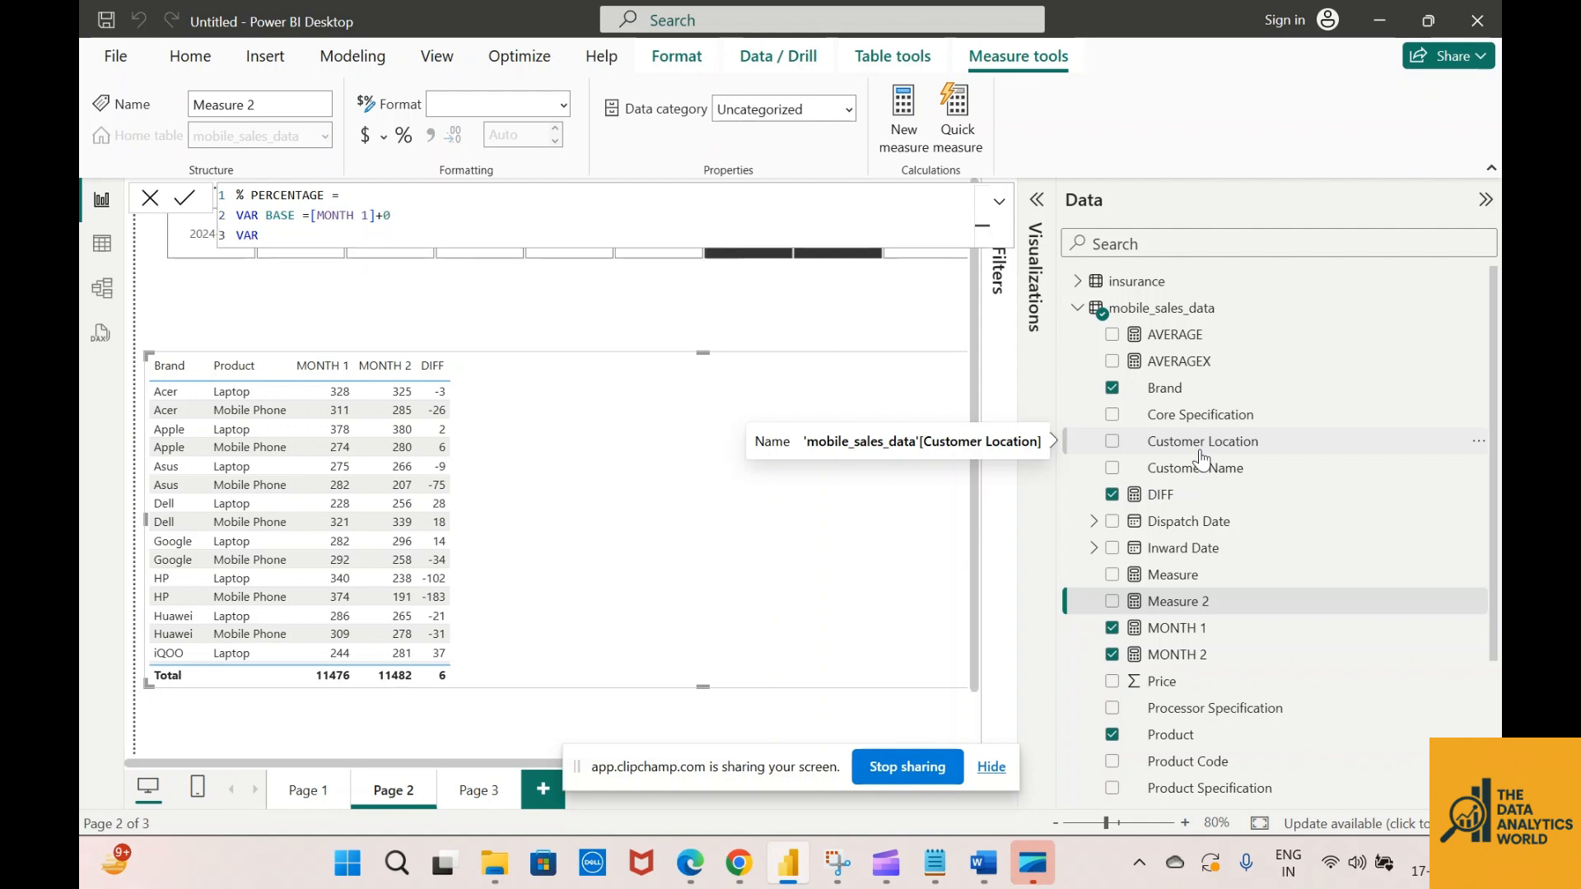
pyautogui.write('COMPARE =[MONTH')
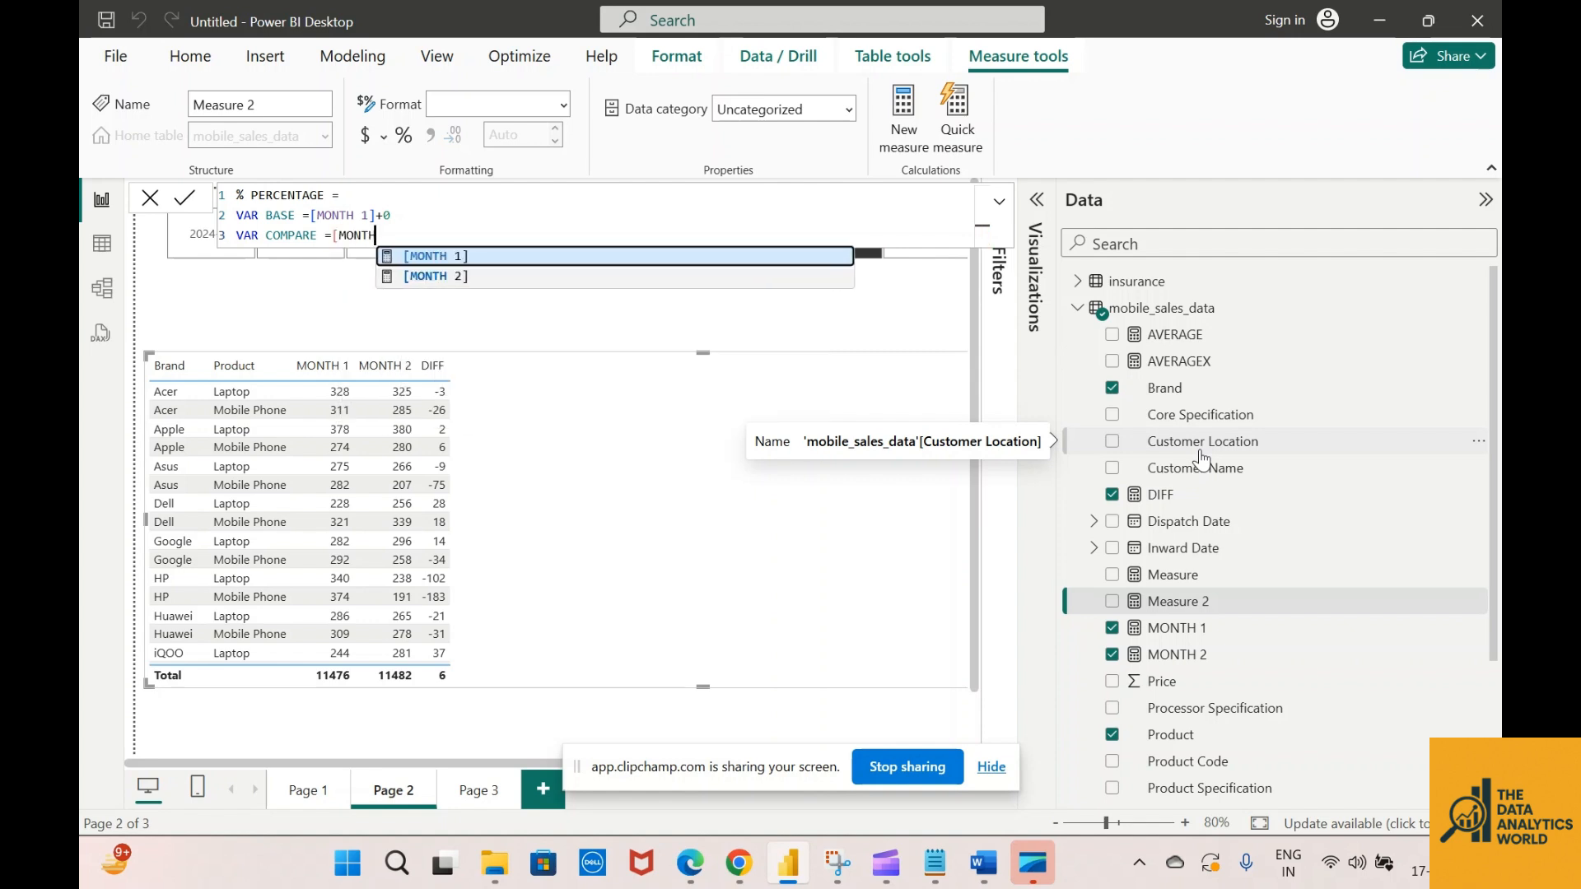
pyautogui.press('Down')
pyautogui.press('Tab')
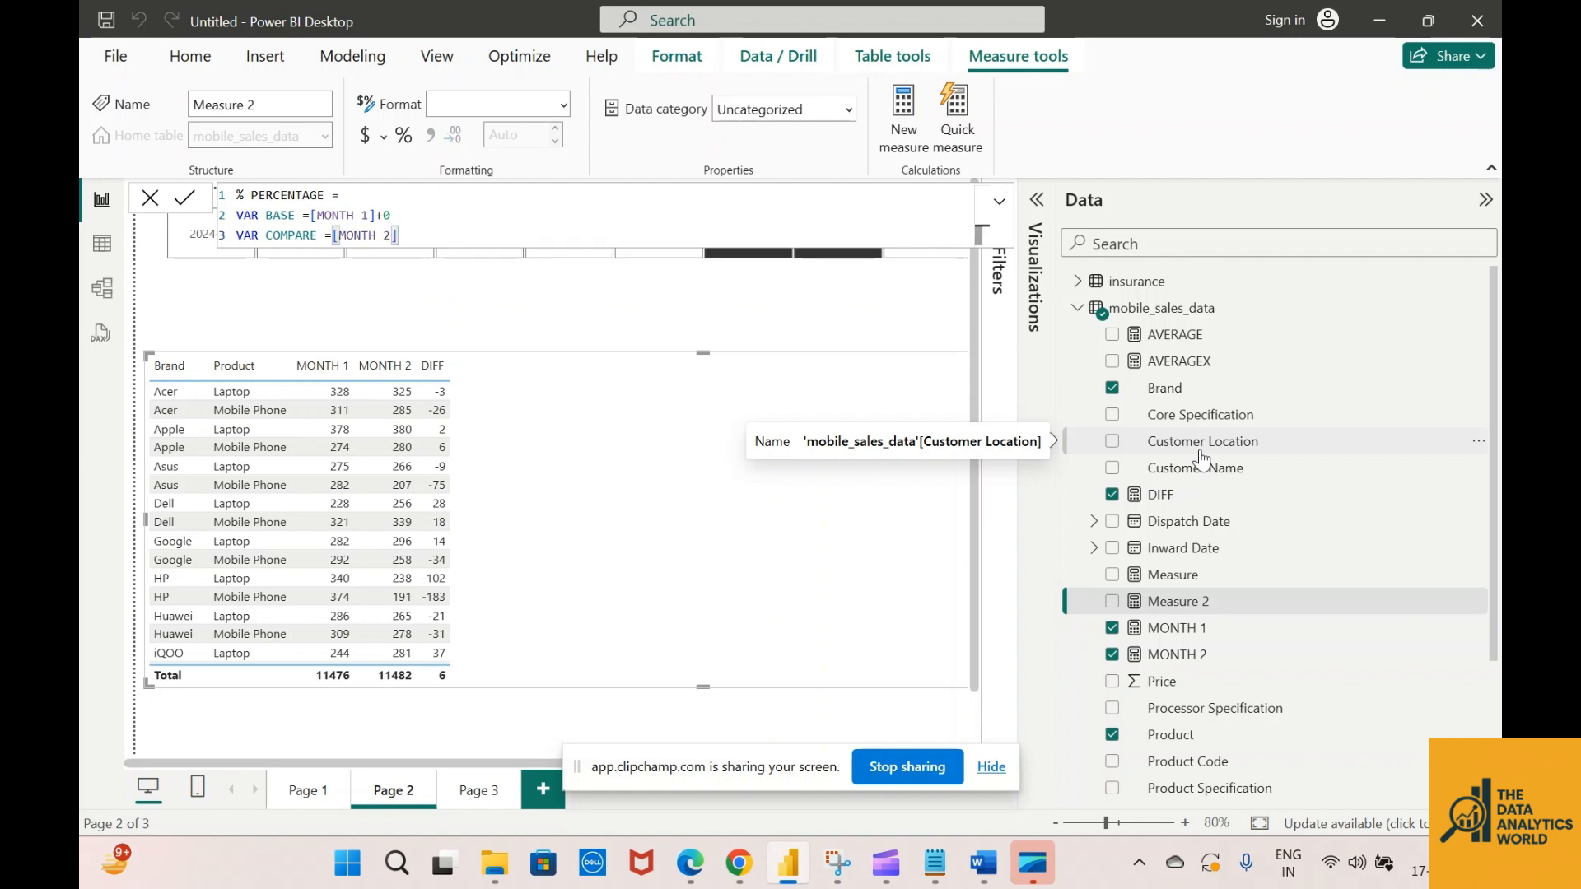
pyautogui.write('=')
pyautogui.press('BackSpace')
pyautogui.write('+0')
# Add a RETURN section that starts an IF function with NOT ISBLANK(COMPARE) as its condition
pyautogui.hotkey('shift', 'Return')
pyautogui.write('RETURN')
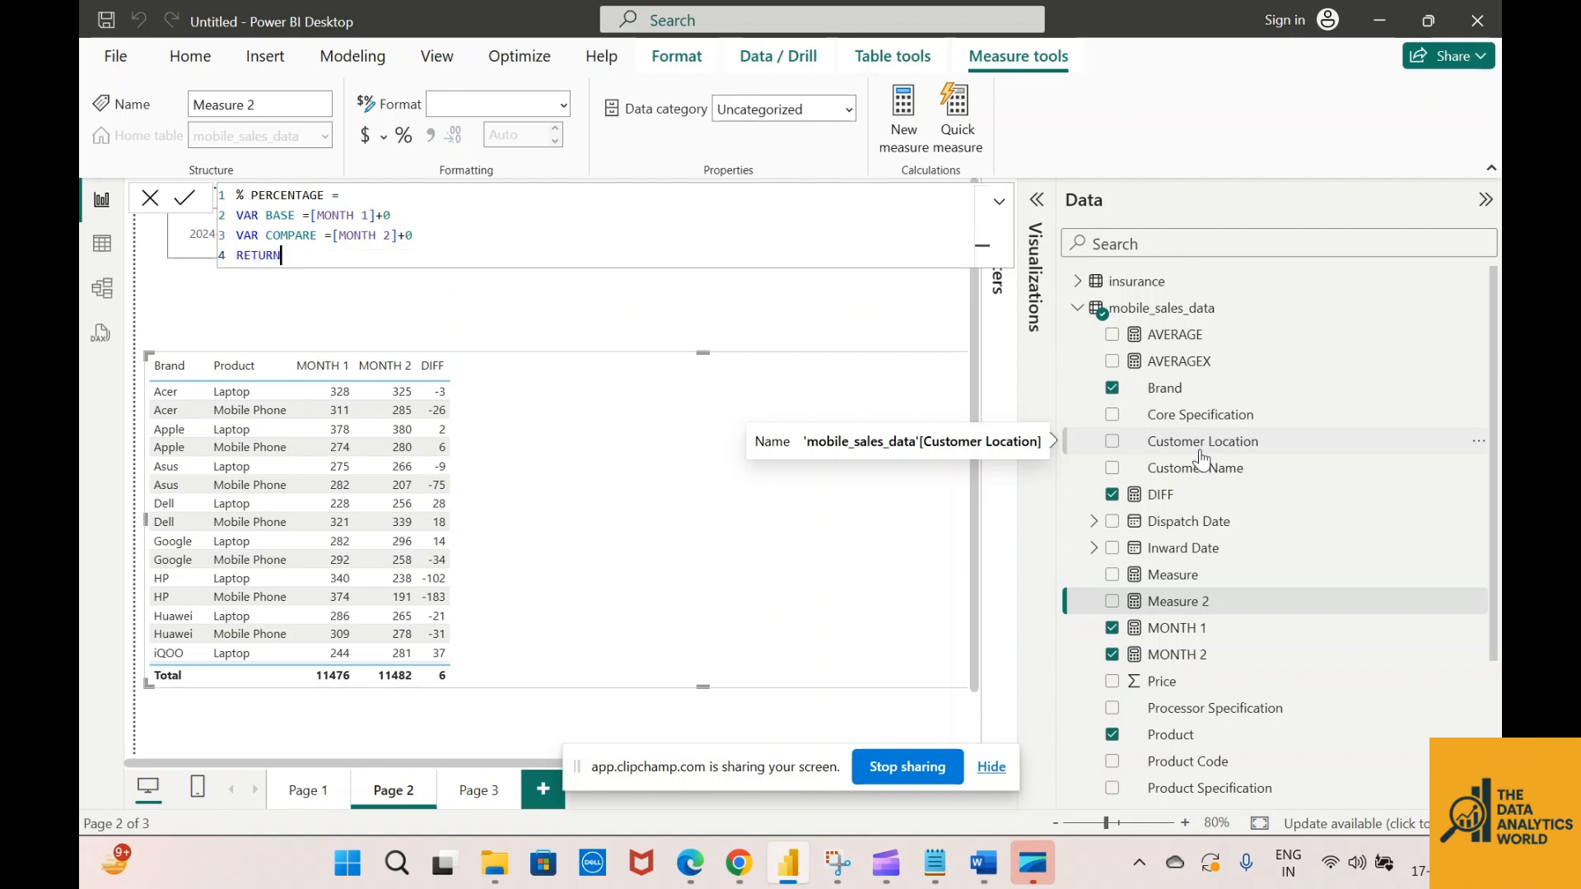
pyautogui.hotkey('shift', 'Return')
pyautogui.write('IF(')
pyautogui.hotkey('shift', 'Return')
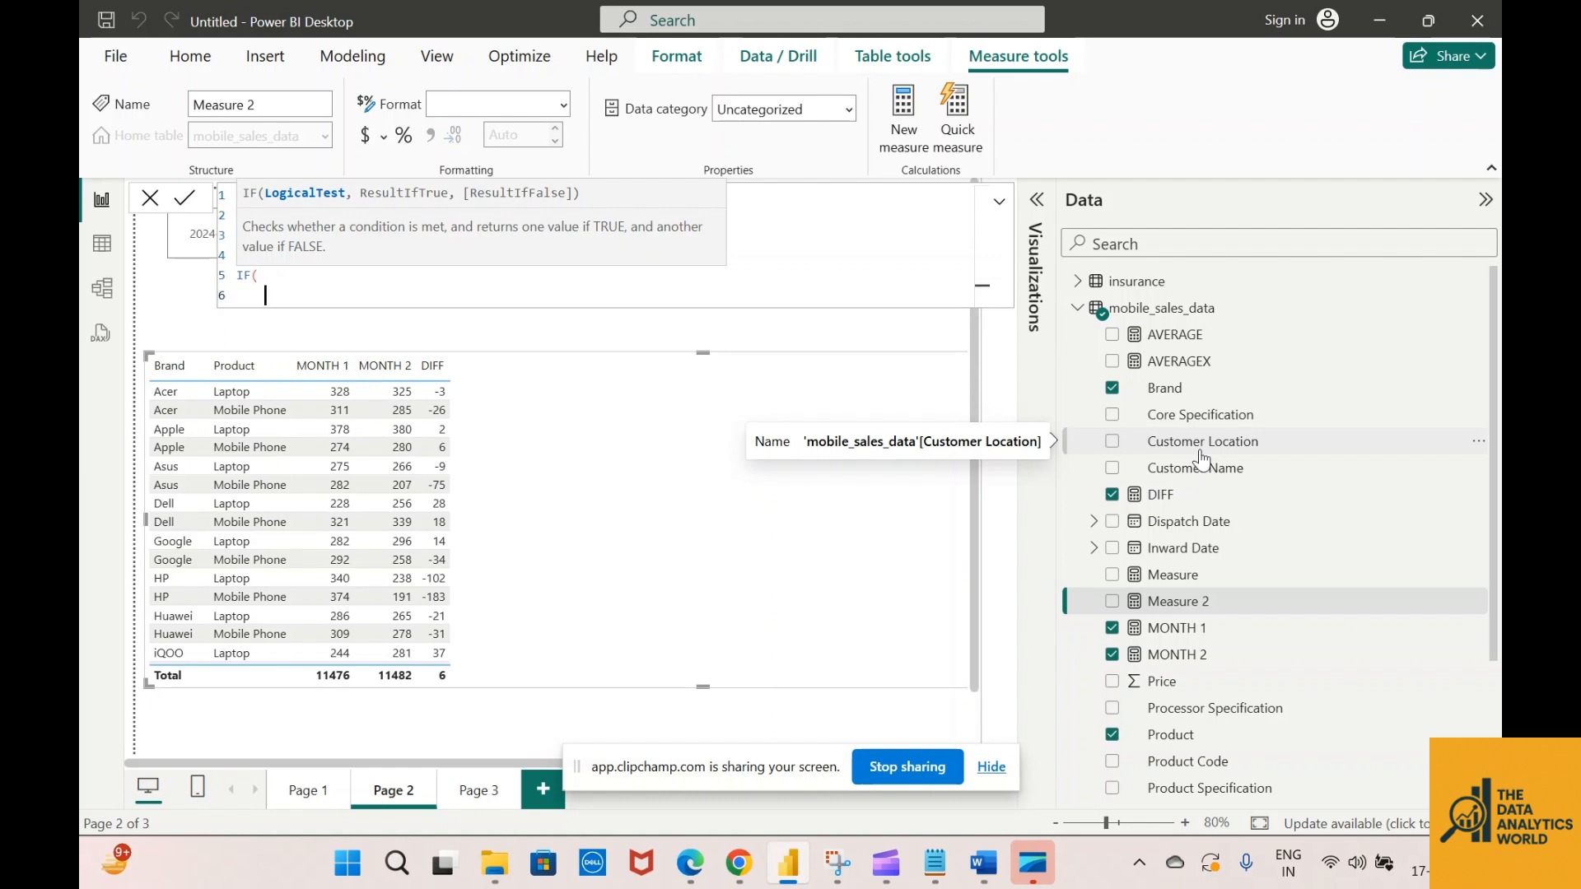
pyautogui.write('NOT IS')
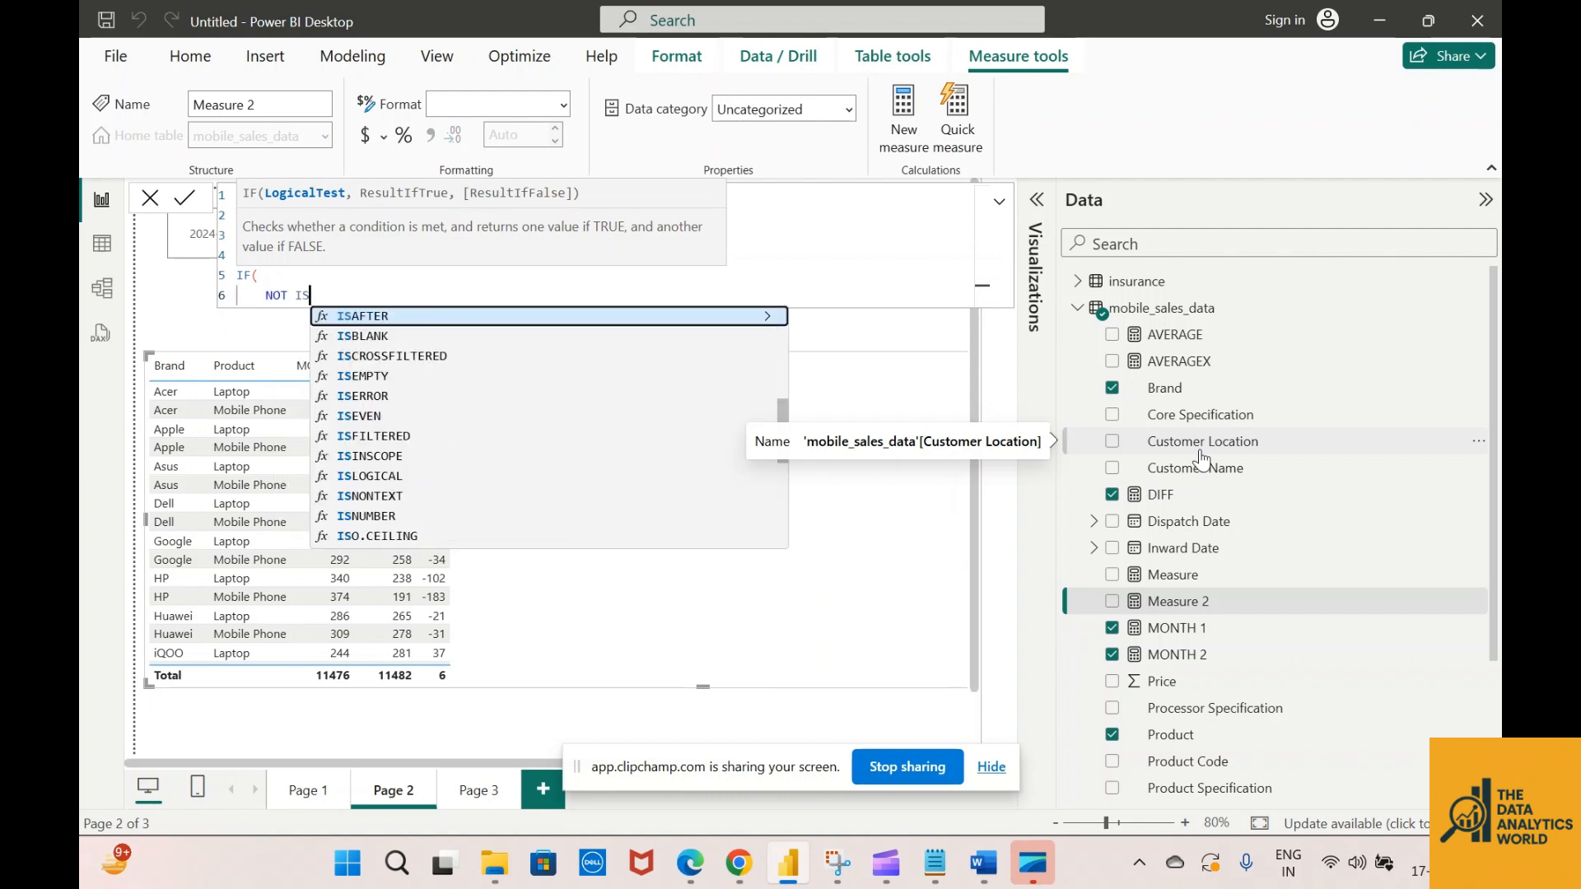
pyautogui.press('Down')
pyautogui.press('Tab')
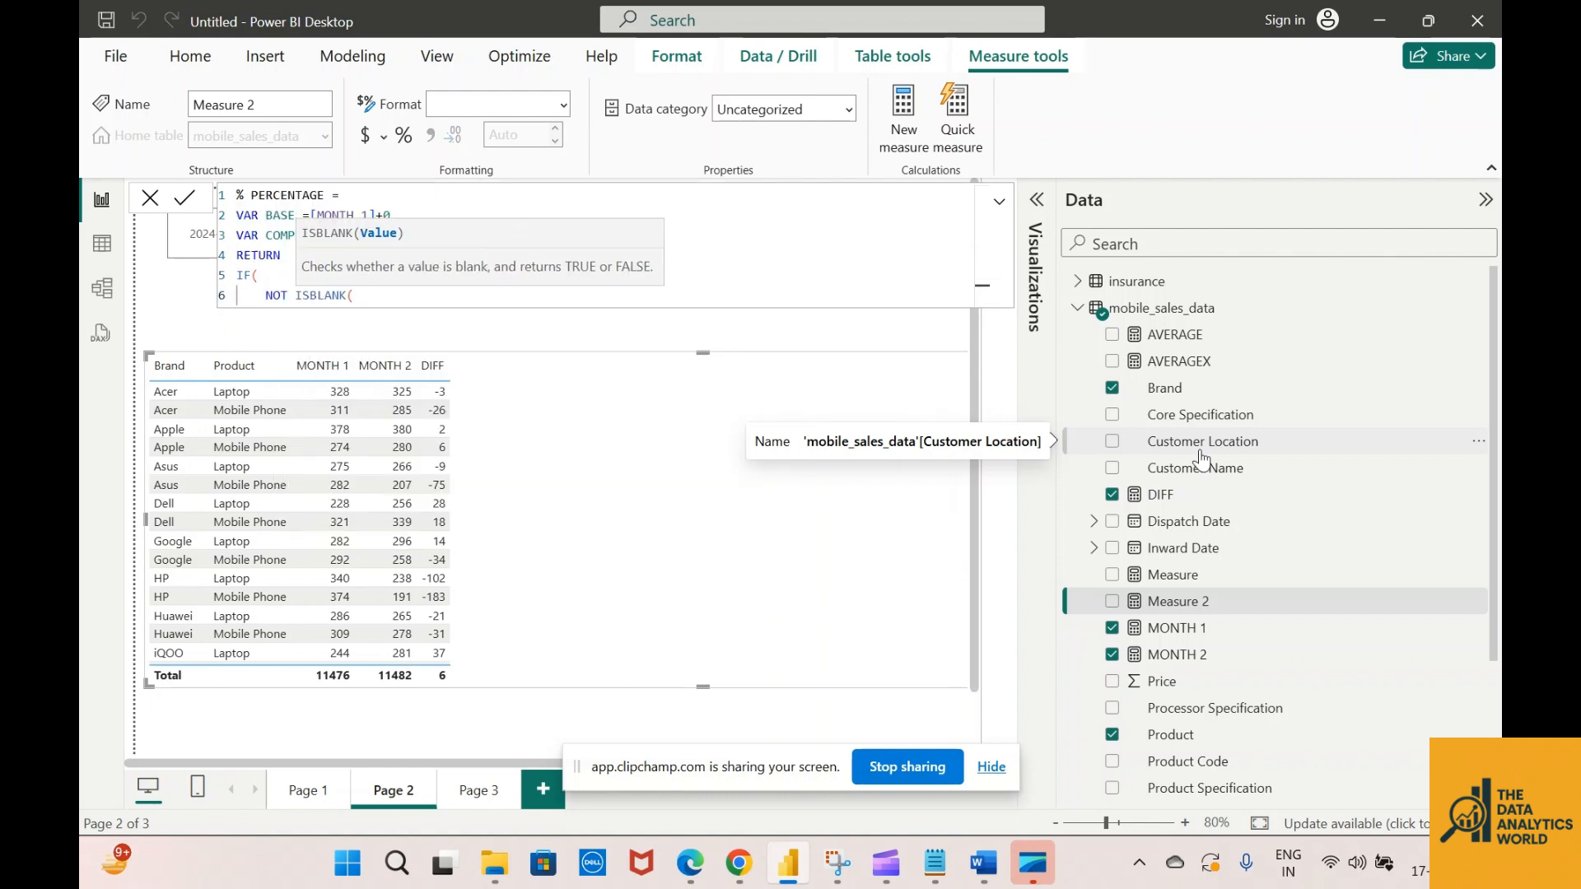
pyautogui.write('COMPAR')
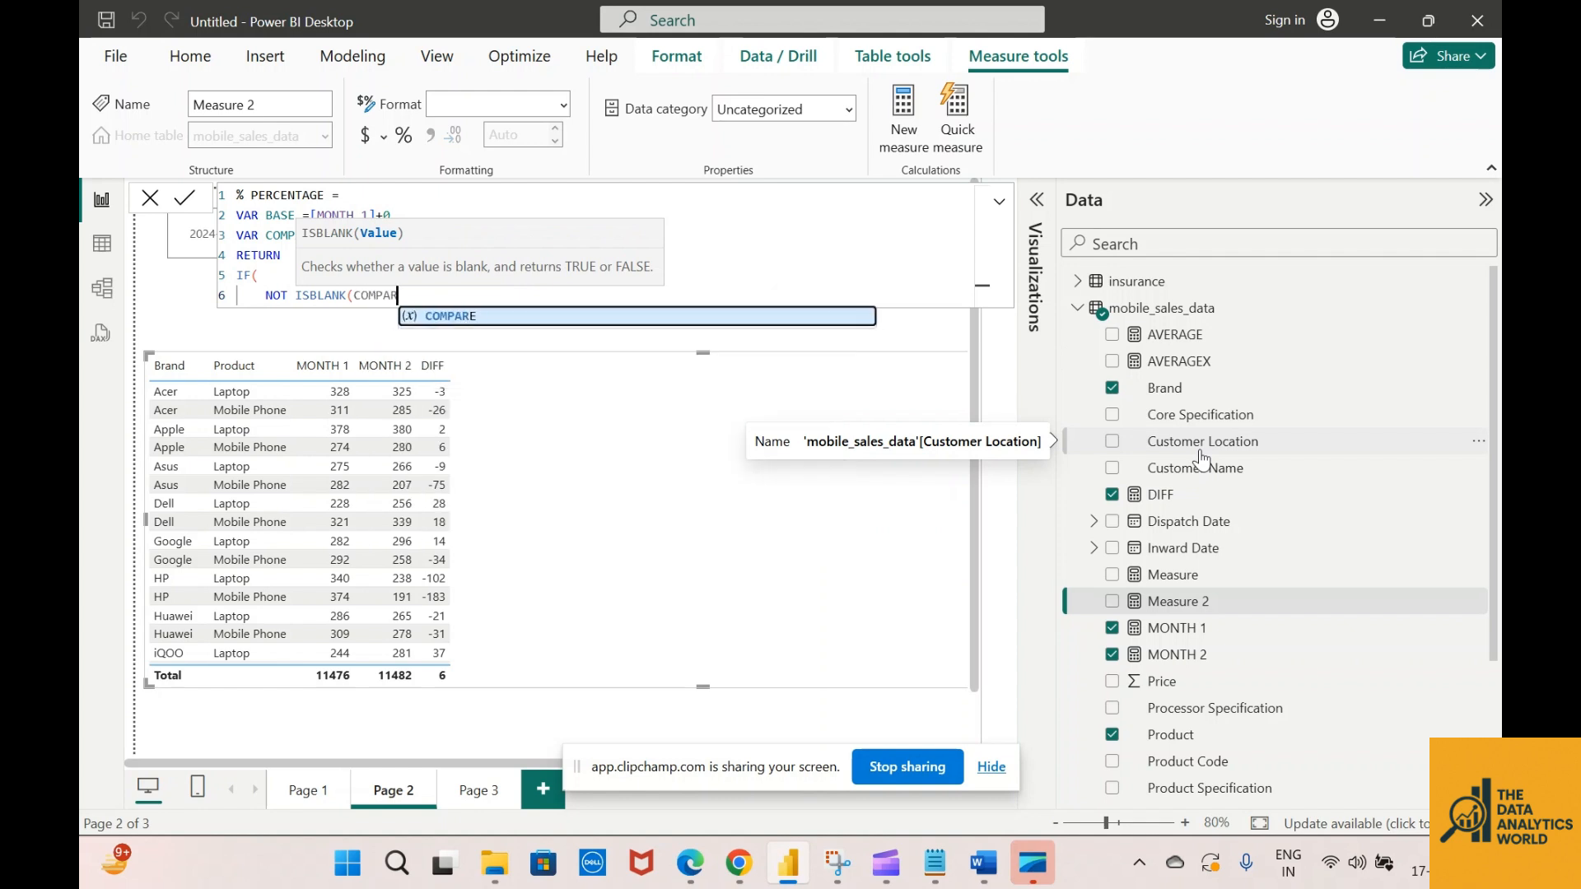
pyautogui.press('Tab')
pyautogui.write('),')
pyautogui.hotkey('shift', 'Return')
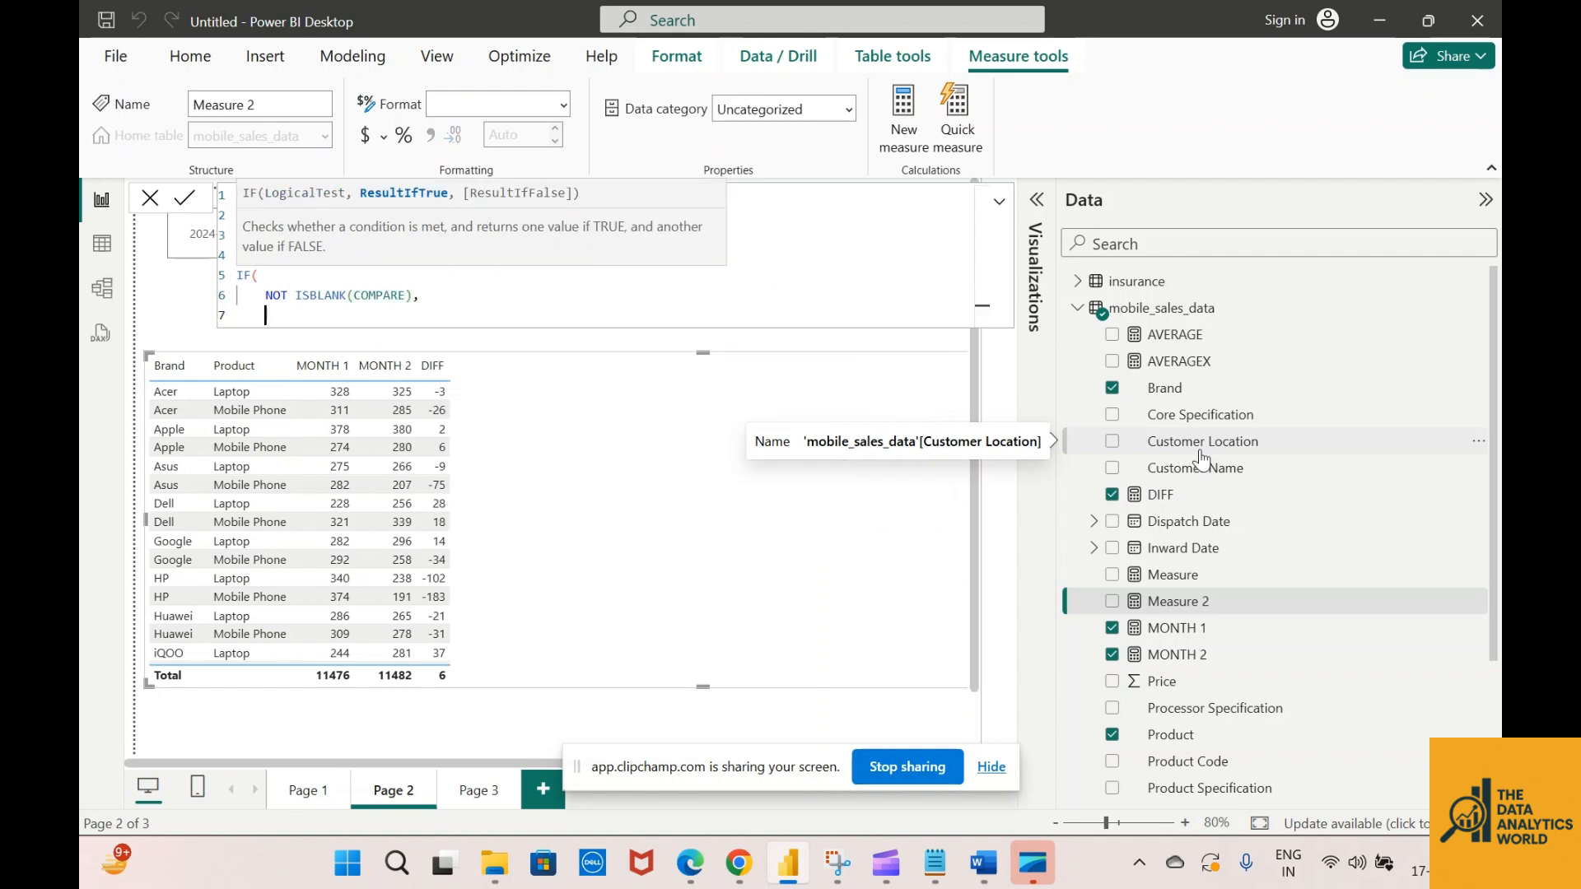
# Make the IF return DIVIDE(COMPARE-BASE,BASE) when true, close the function and commit the % PERCENTAGE measure
pyautogui.write('DIVIDE')
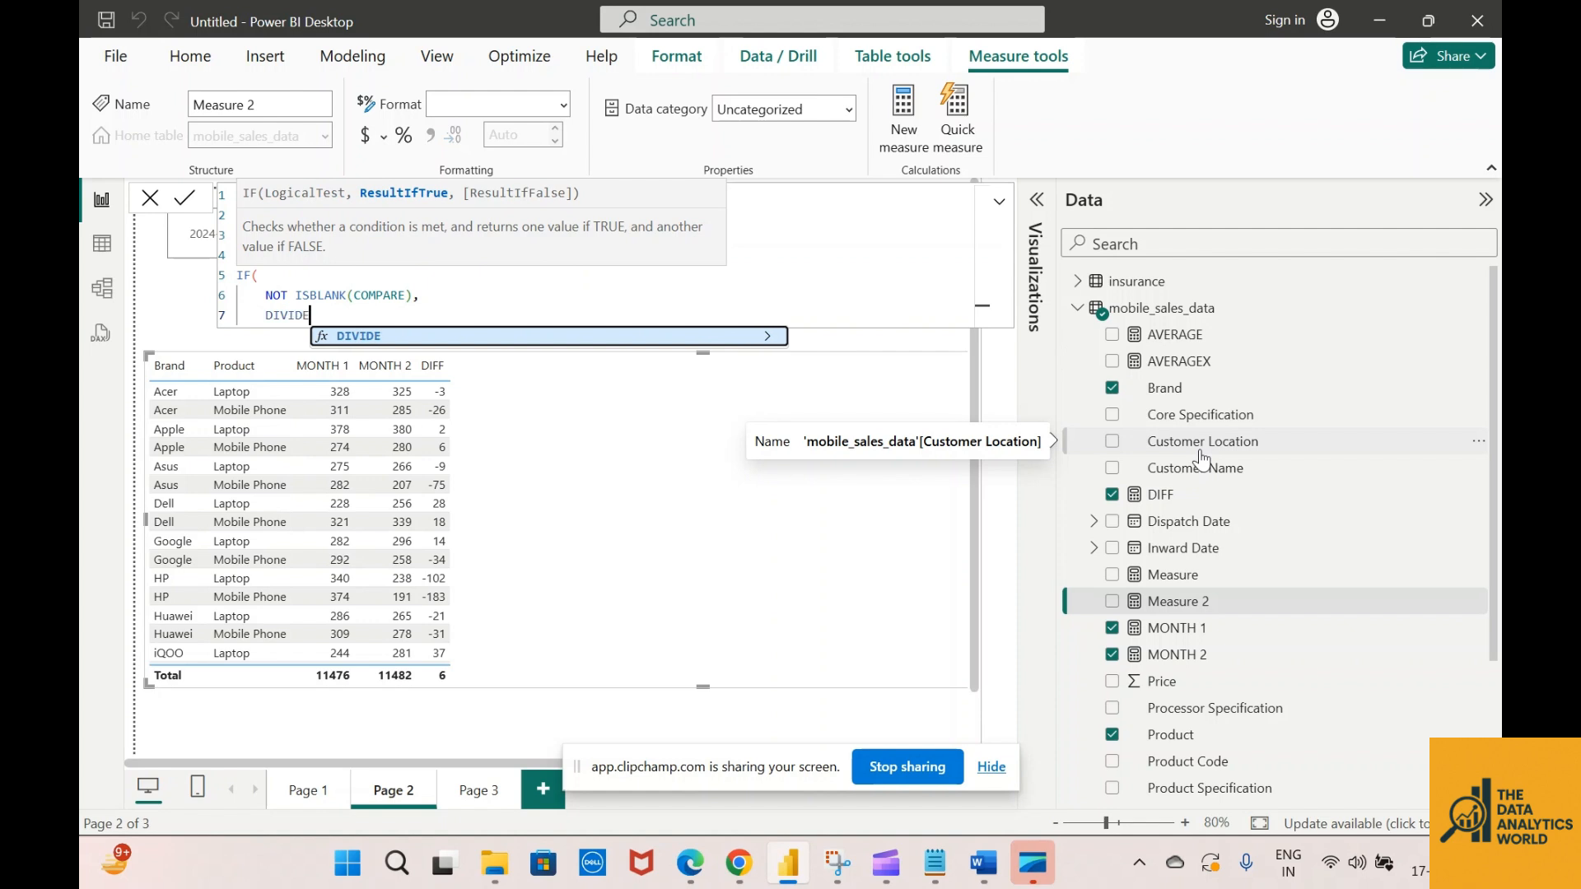
pyautogui.press('Tab')
pyautogui.write('COMPARE ')
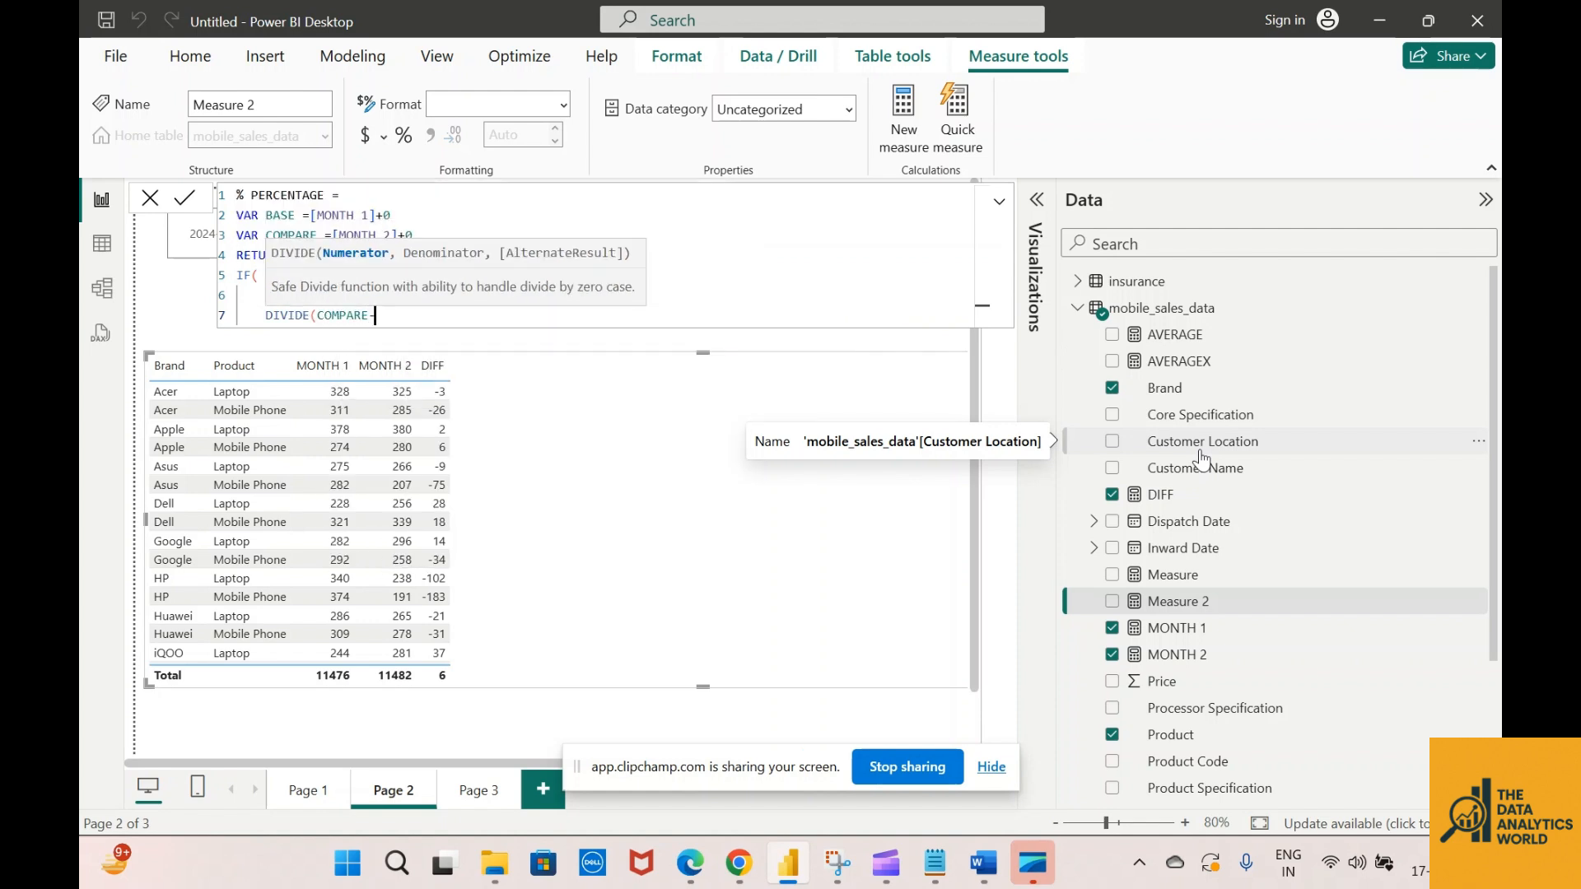
pyautogui.write('BASE,BASE)')
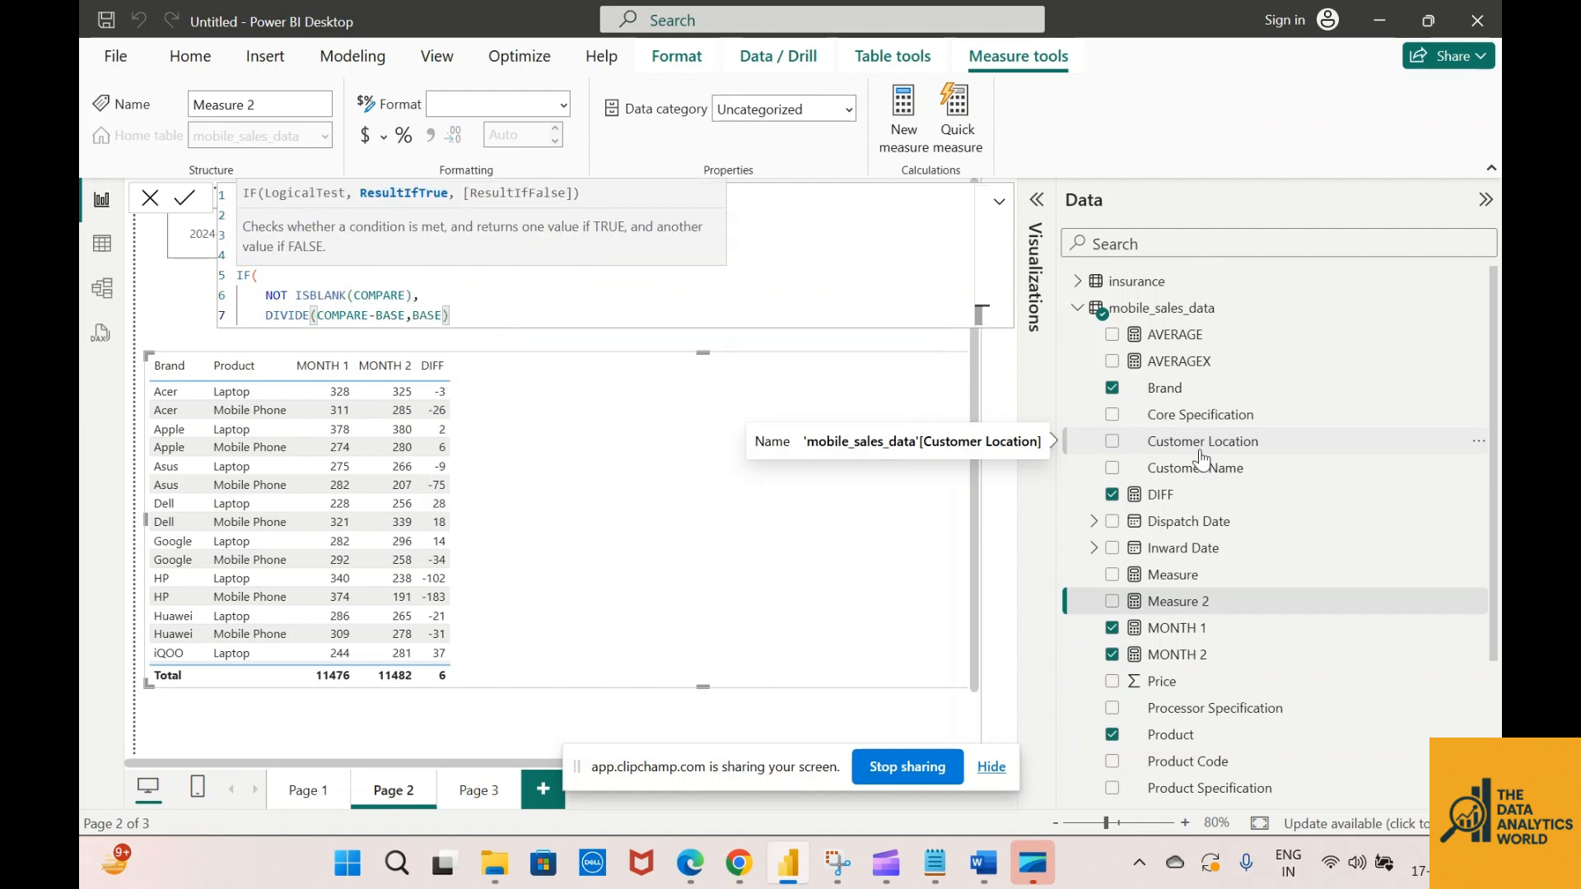
pyautogui.hotkey('shift', 'Return')
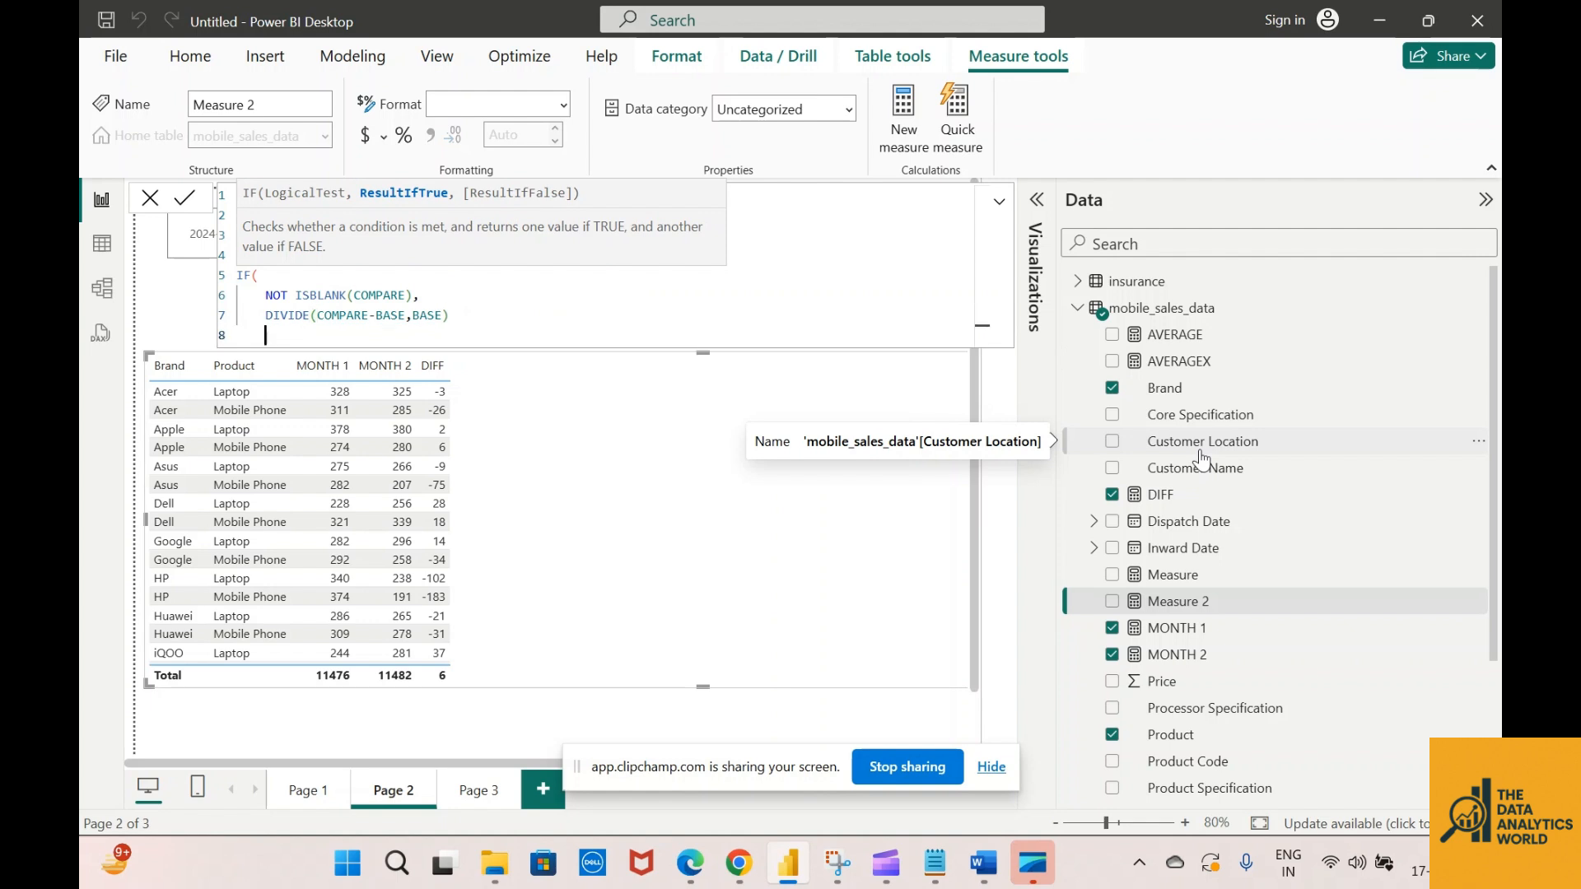
pyautogui.write(')')
pyautogui.press('Return')
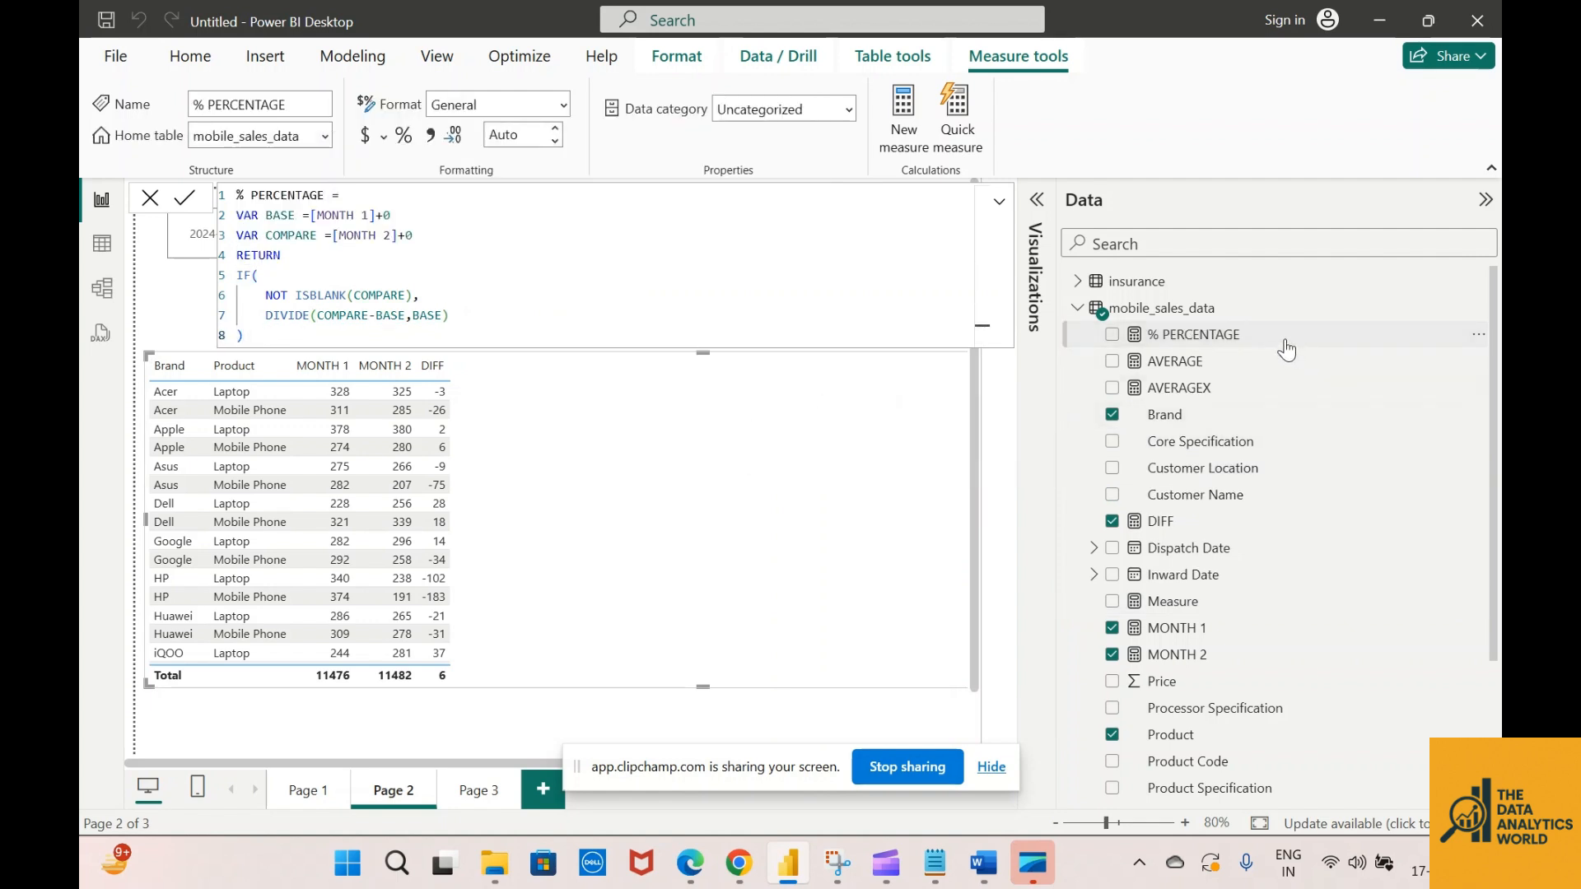
# Add the % PERCENTAGE measure to the table visual after DIFF and format it as a percentage
pyautogui.click(1038, 200)
pyautogui.click(1112, 335)
pyautogui.click(404, 136)
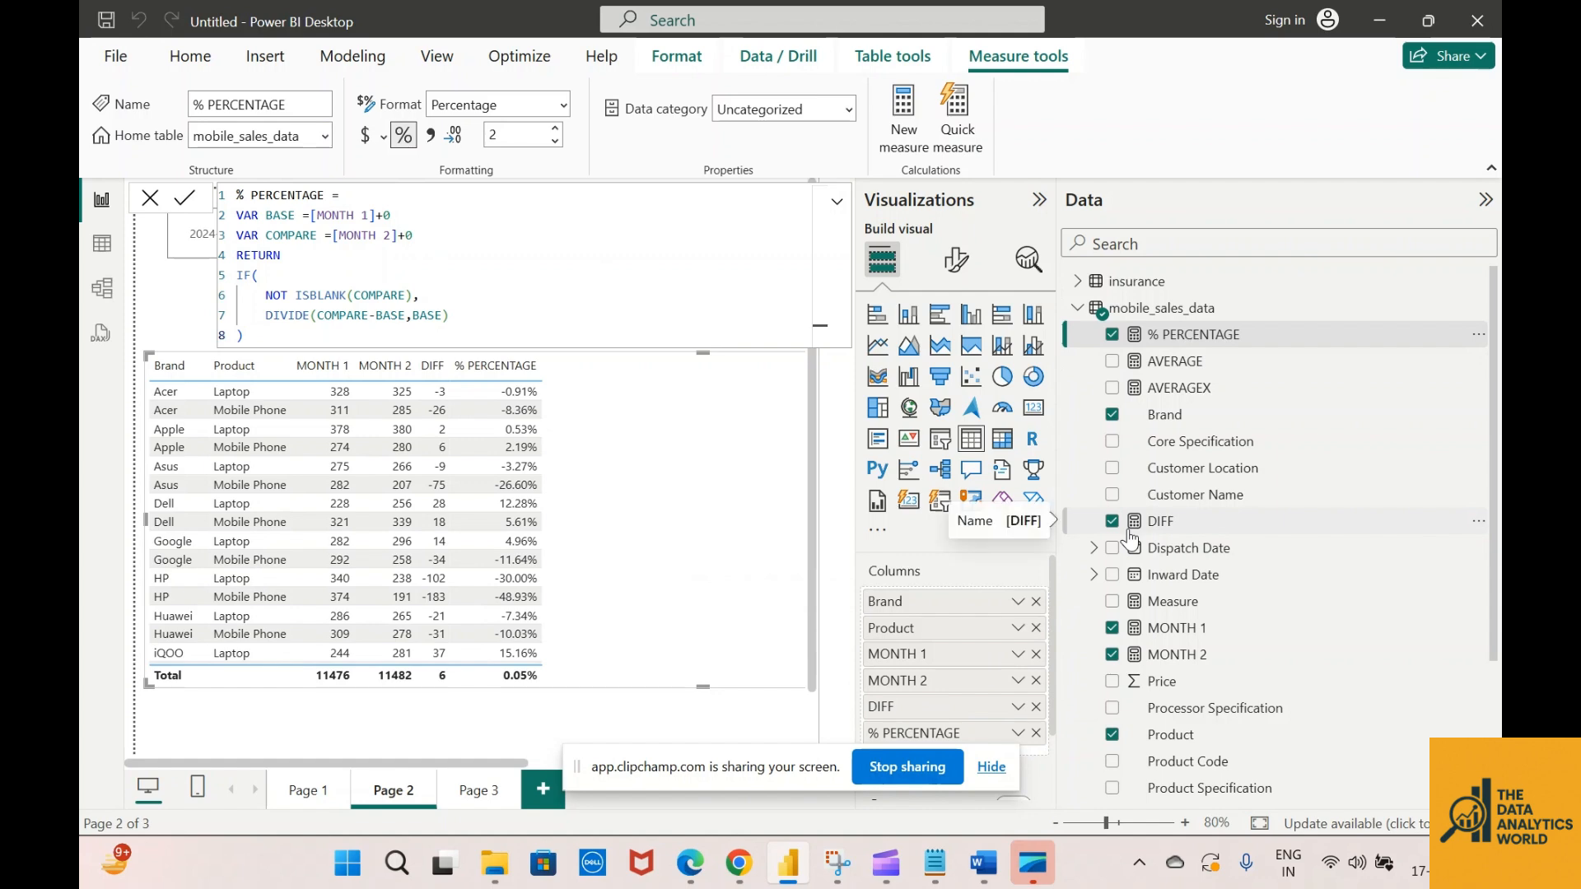
# Collapse the formula editor and the Data and Visualizations panes, and look through the table's rows
pyautogui.click(839, 203)
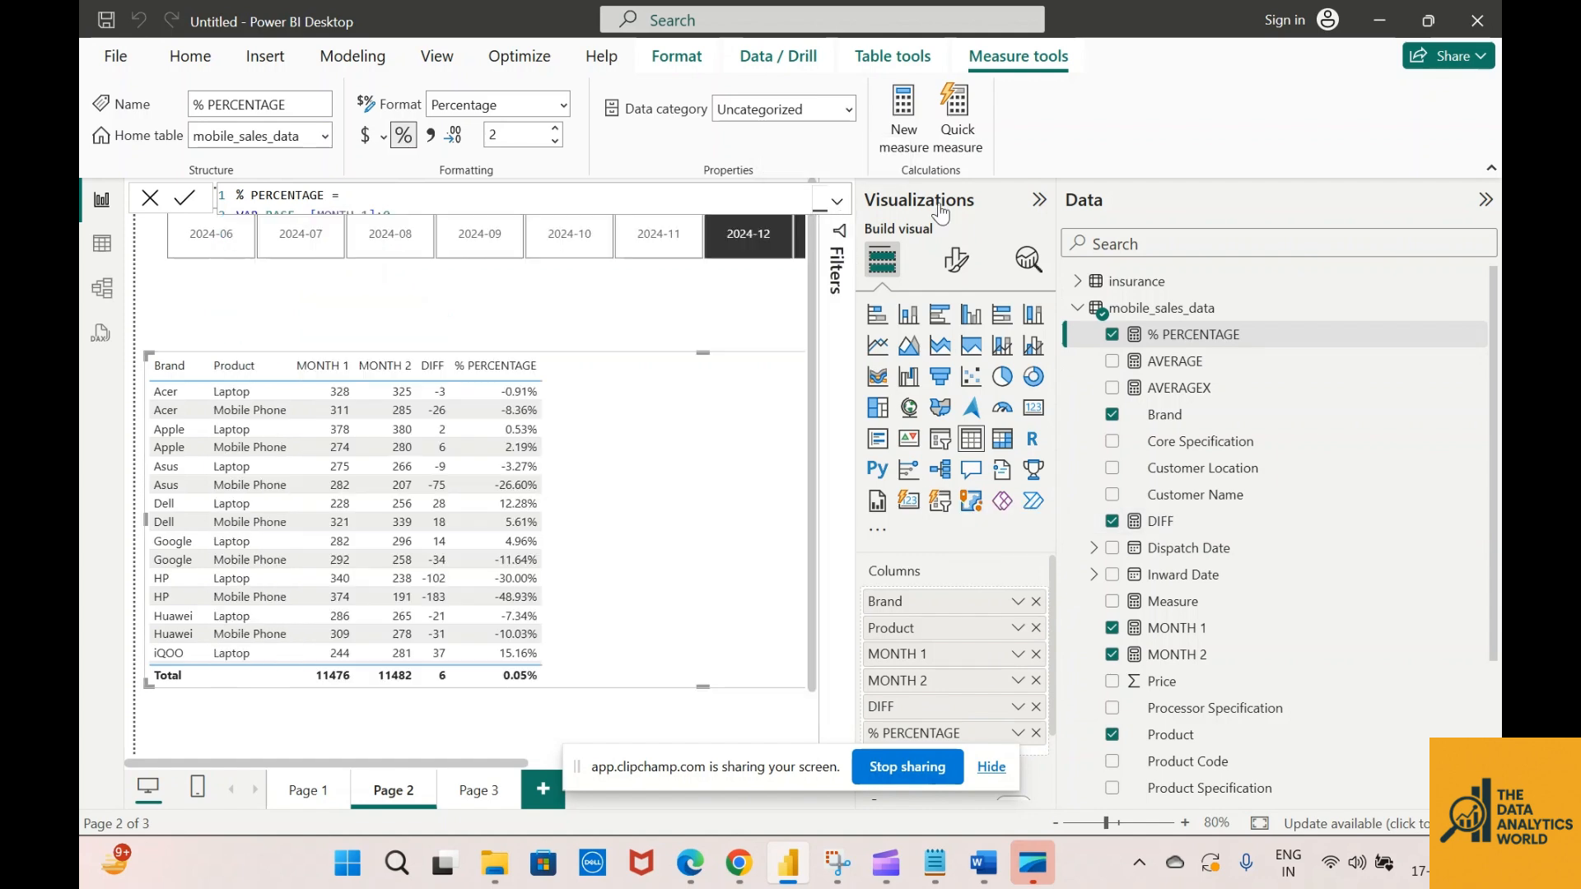
pyautogui.click(1486, 200)
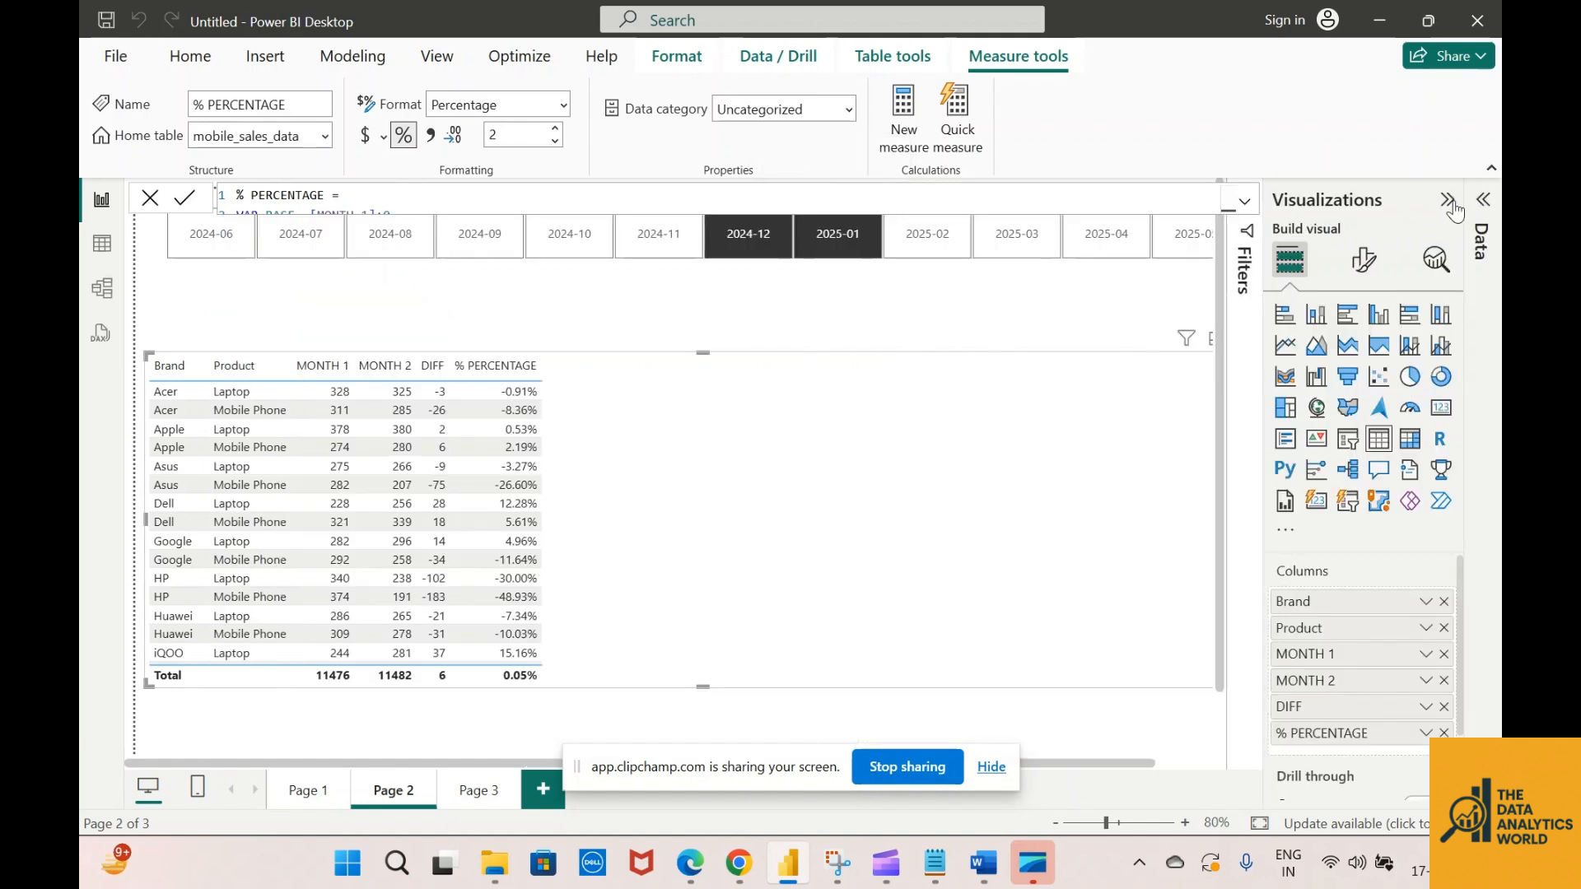
pyautogui.click(1447, 200)
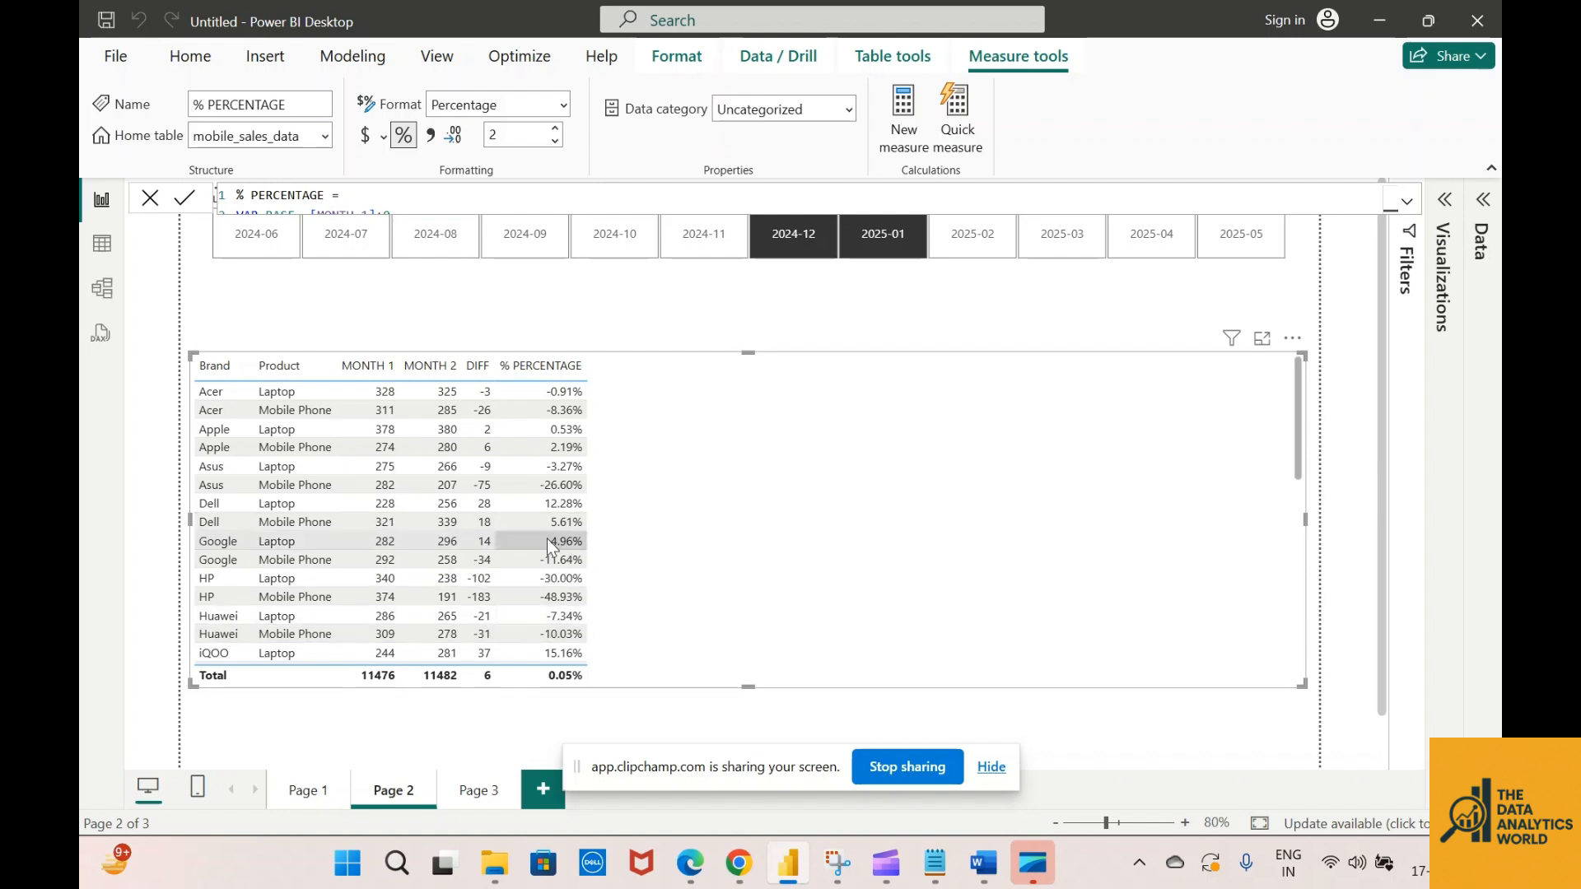
pyautogui.scroll(-7, 388, 560)
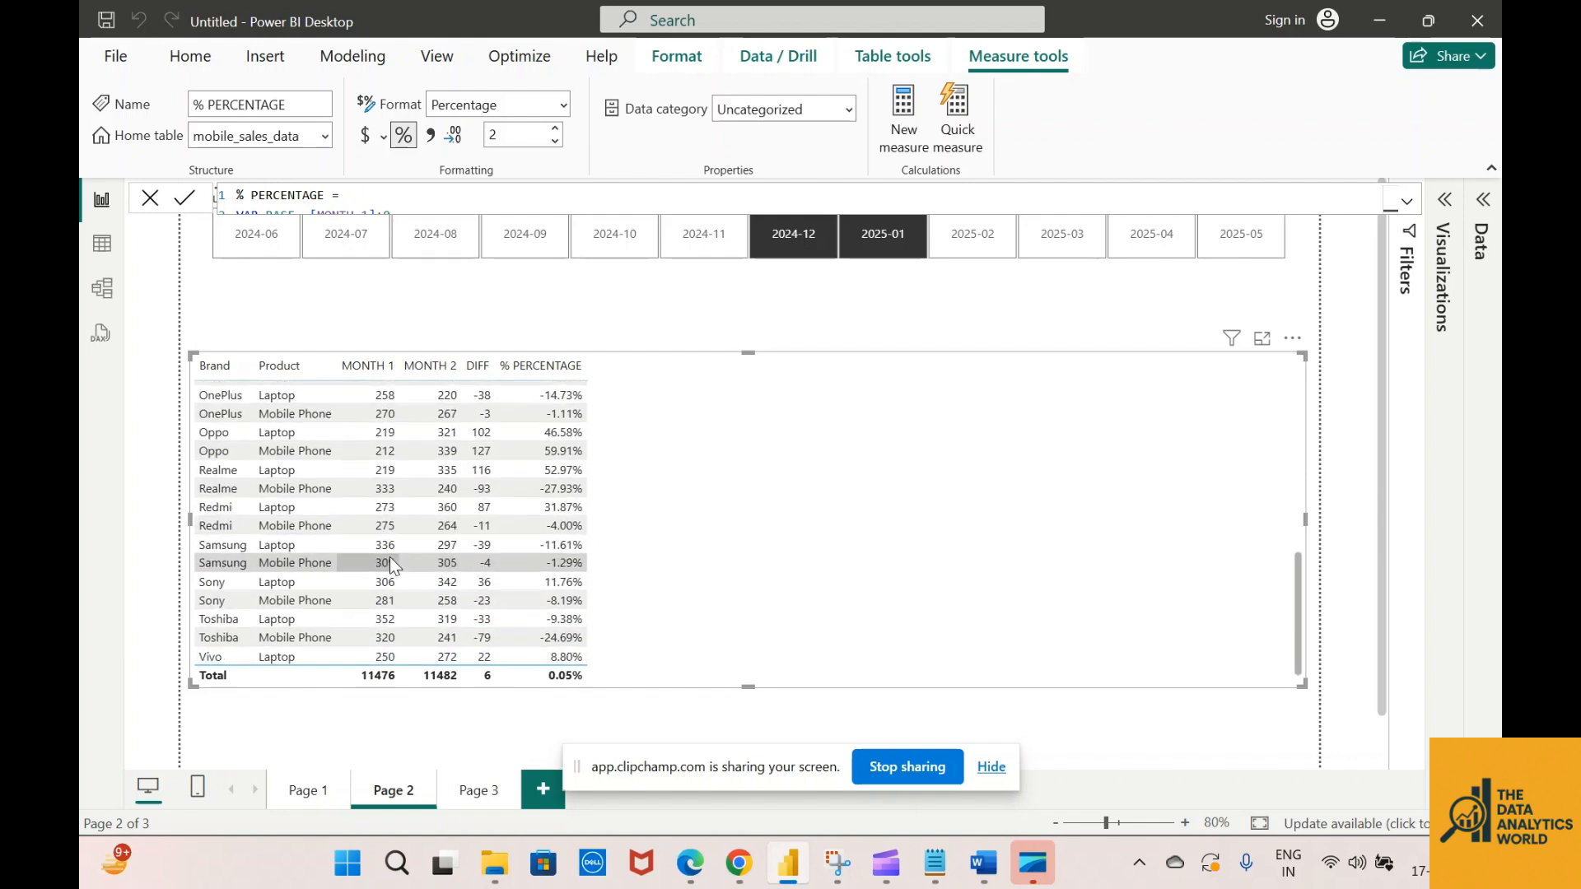
pyautogui.scroll(7, 389, 557)
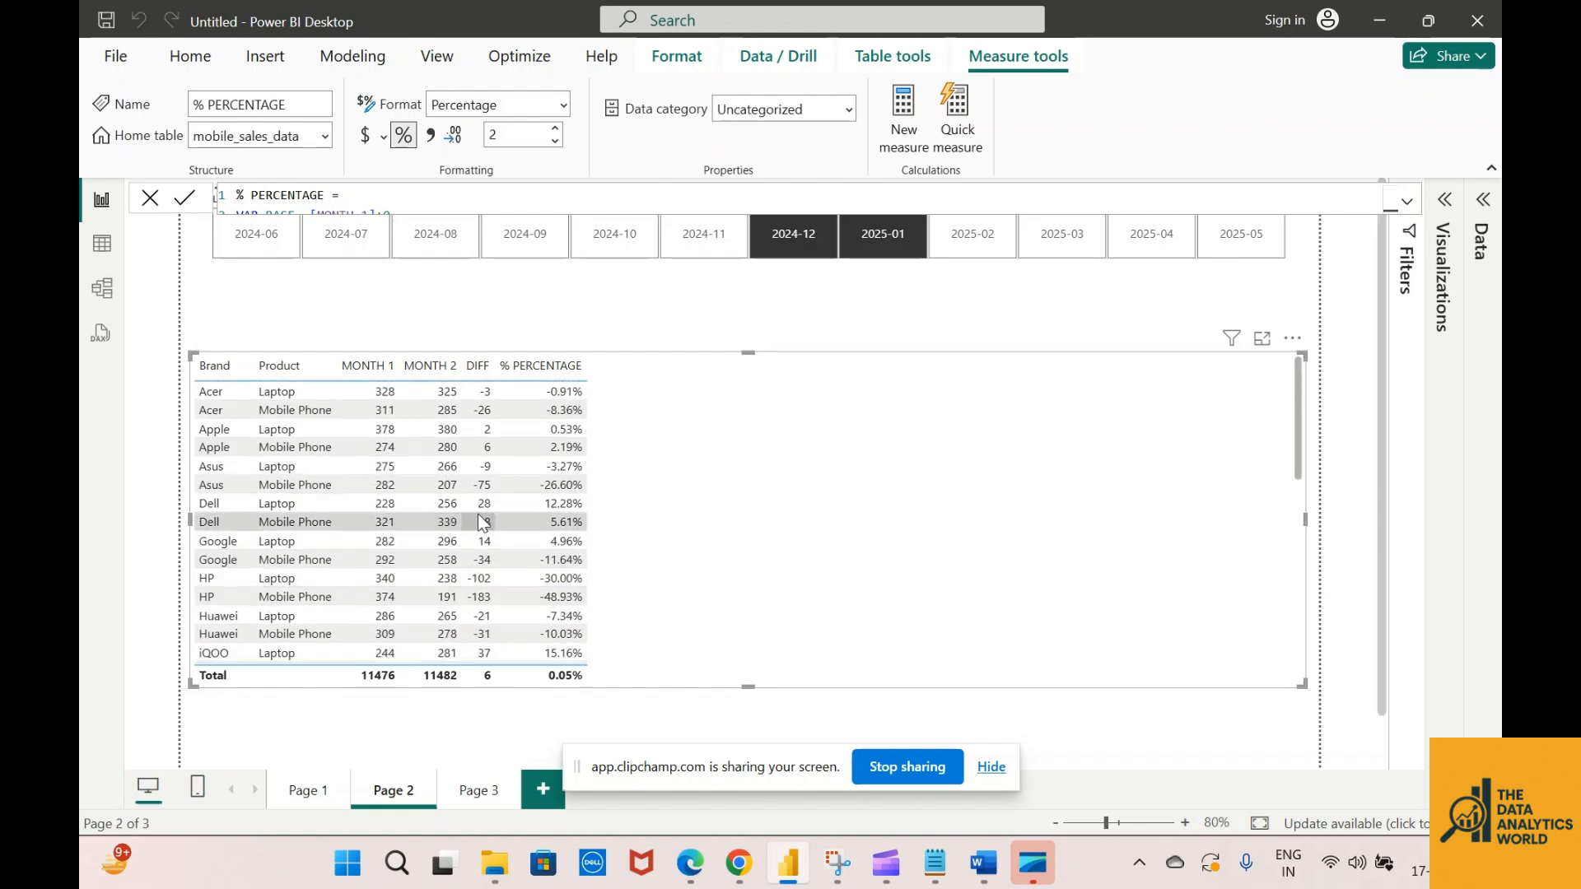